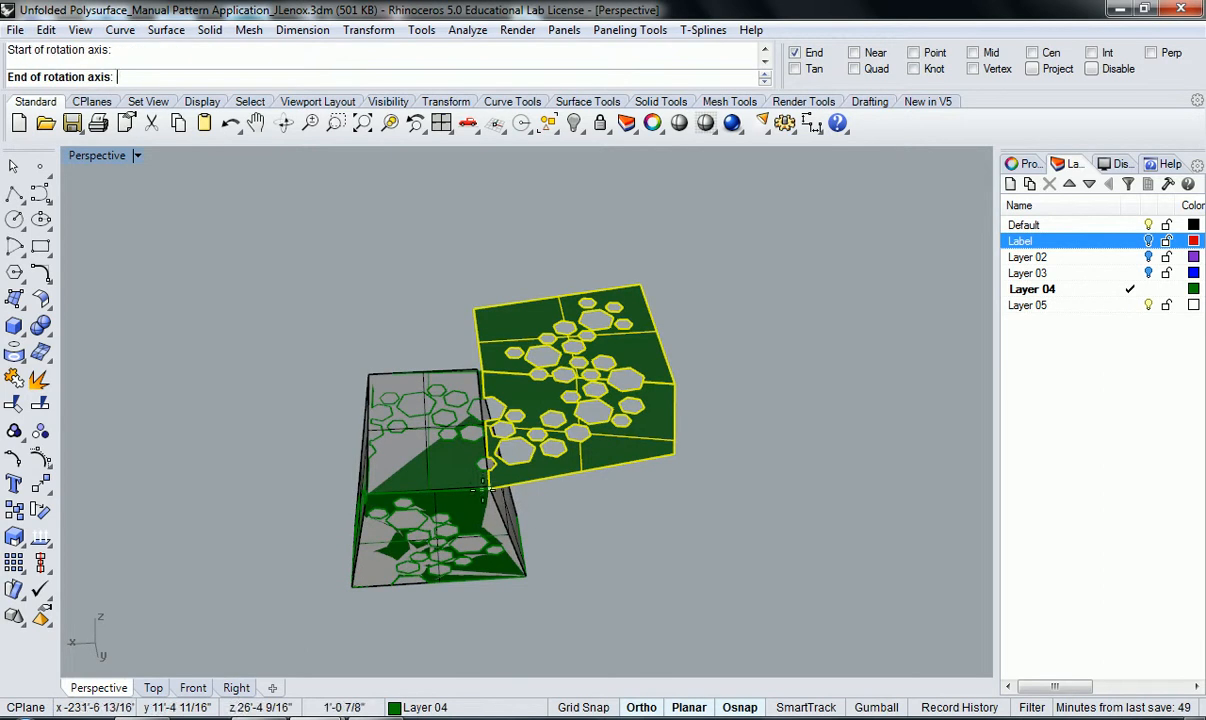
Rotate the two selected perforated panels in 3D about their shared edge with the box, then deselect the panel lying on the face
scroll(479, 368, "up", 8)
left_click(476, 365)
scroll(476, 365, "down", 8)
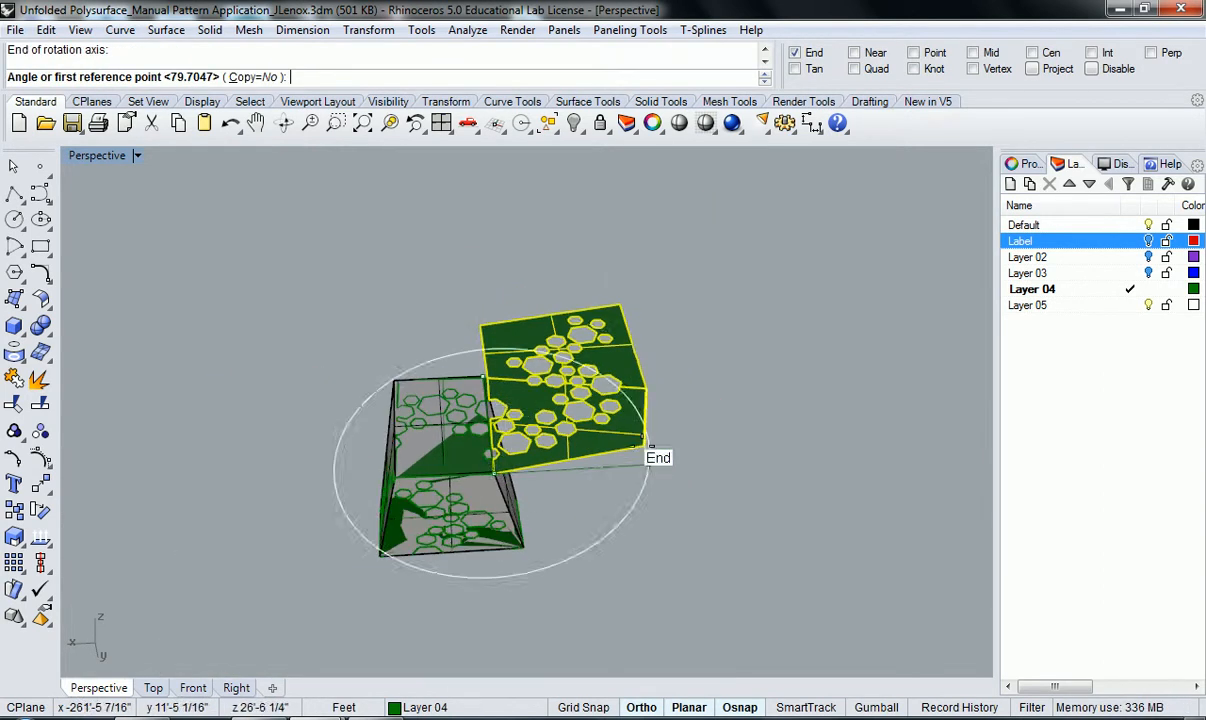
left_click(692, 457)
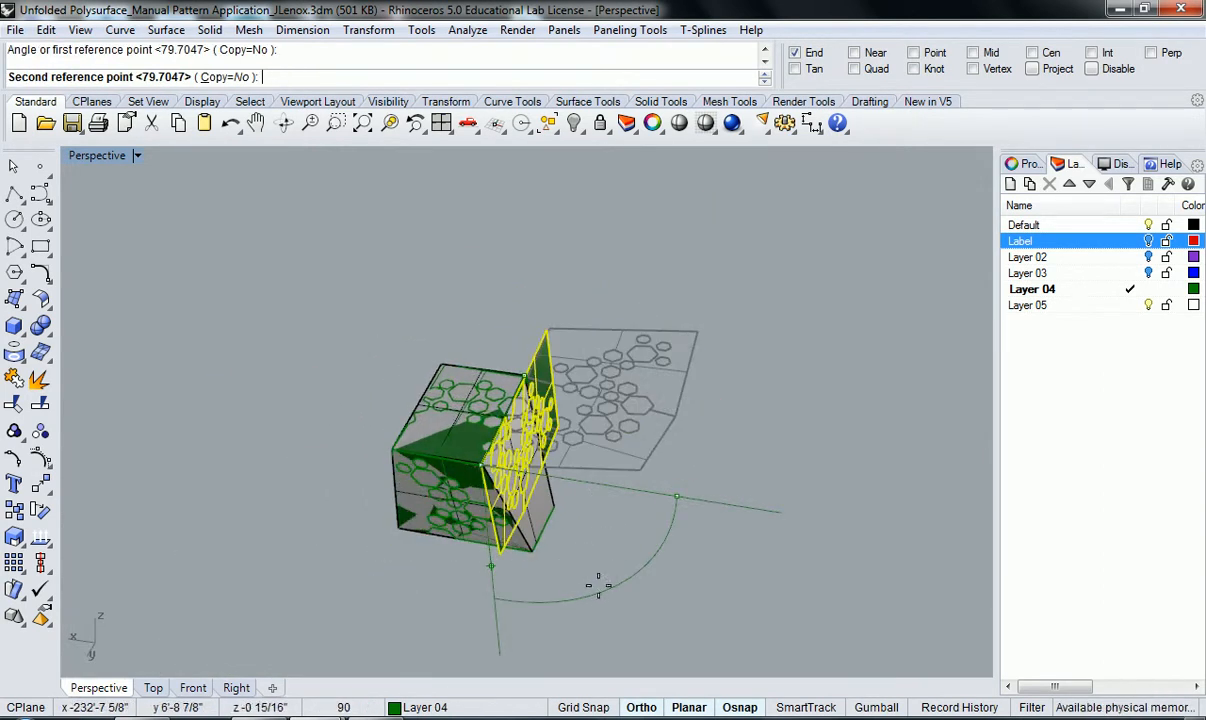
left_click(500, 553)
right_click_drag(538, 556, 541, 488)
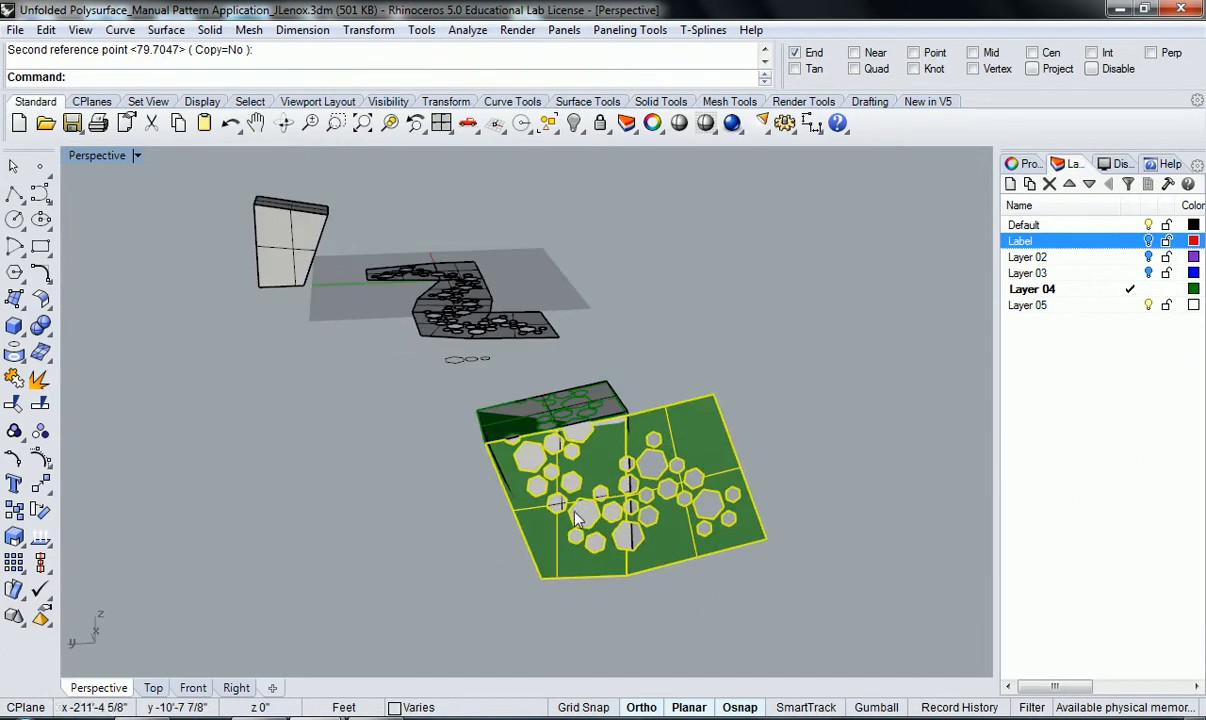
left_click(541, 488, "ctrl")
Try to rotate the remaining end panel in 3D about its joining edge to fold it onto the box, then undo the rotation
right_click_drag(668, 500, 630, 577)
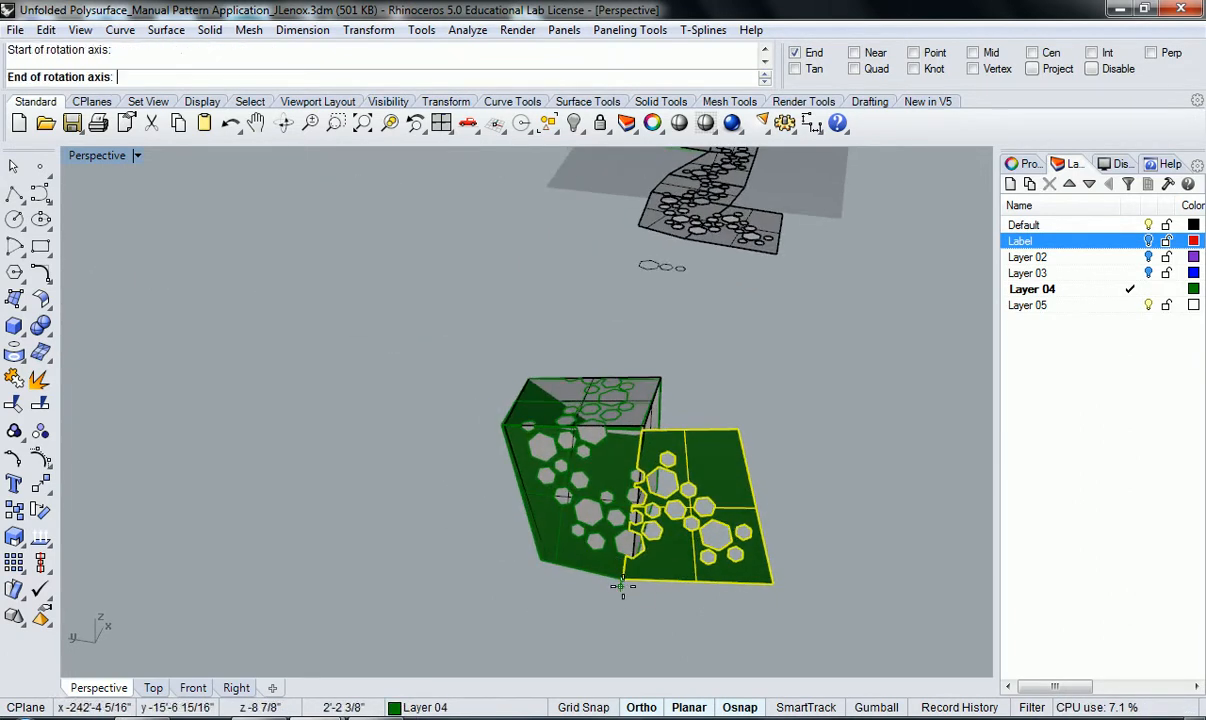
left_click(622, 580)
scroll(622, 580, "up", 4)
left_click(630, 440)
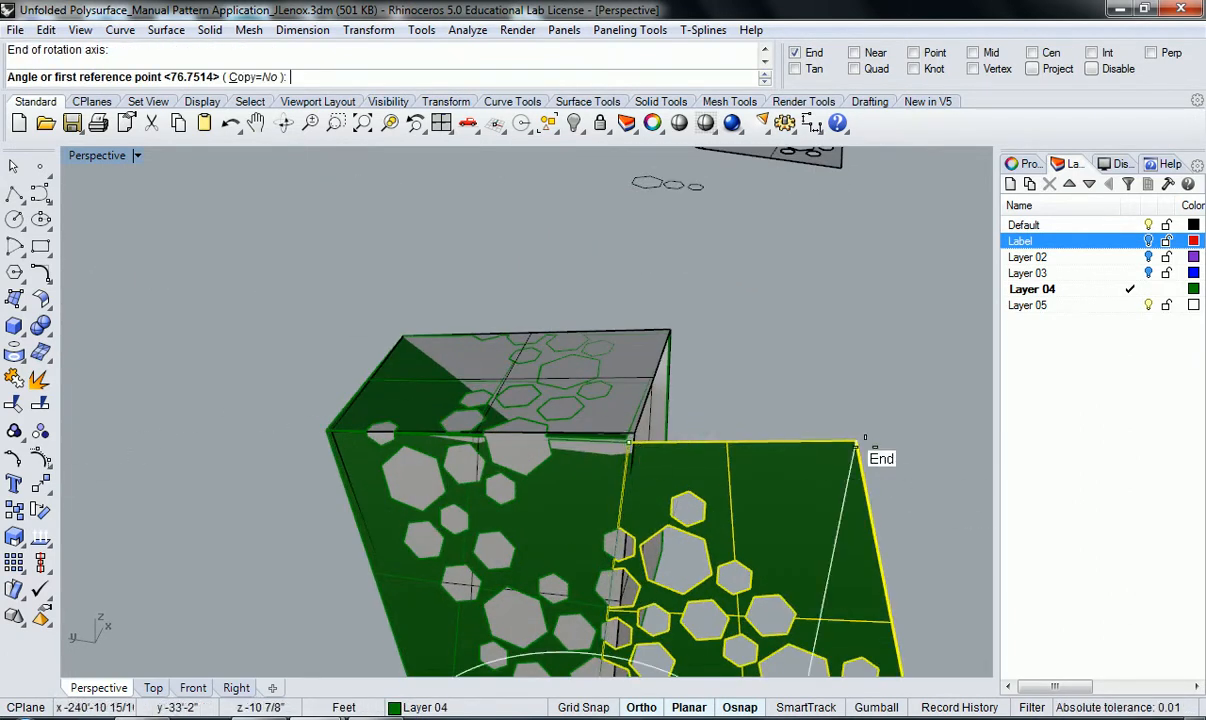
scroll(760, 460, "down", 5)
right_click_drag(760, 460, 636, 474)
right_click_drag(655, 601, 560, 560)
left_click(560, 566)
right_click_drag(709, 508, 571, 506)
left_click(654, 528)
key("ctrl+z")
Rotate the end panel in 3D about its vertical joining edge, from its outer lower corner onto the box's open face
key("Return")
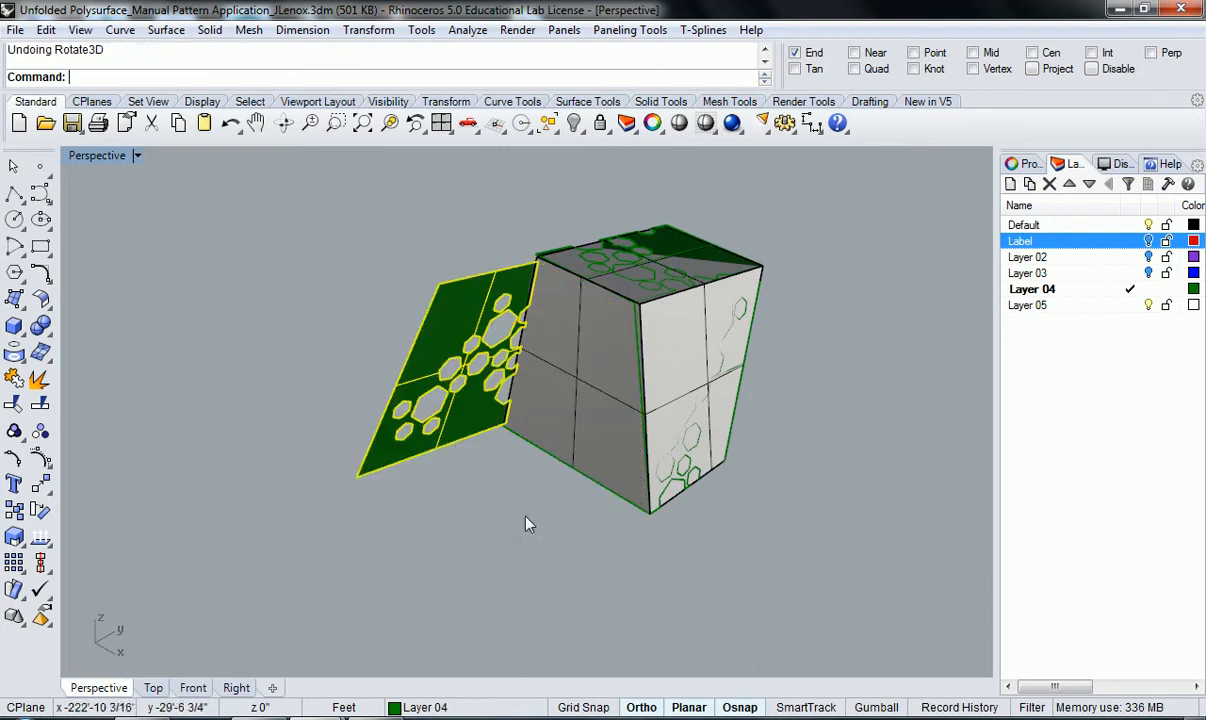
left_click(538, 262)
scroll(579, 277, "up", 3)
scroll(538, 345, "down", 3)
scroll(504, 452, "up", 3)
scroll(490, 458, "up", 2)
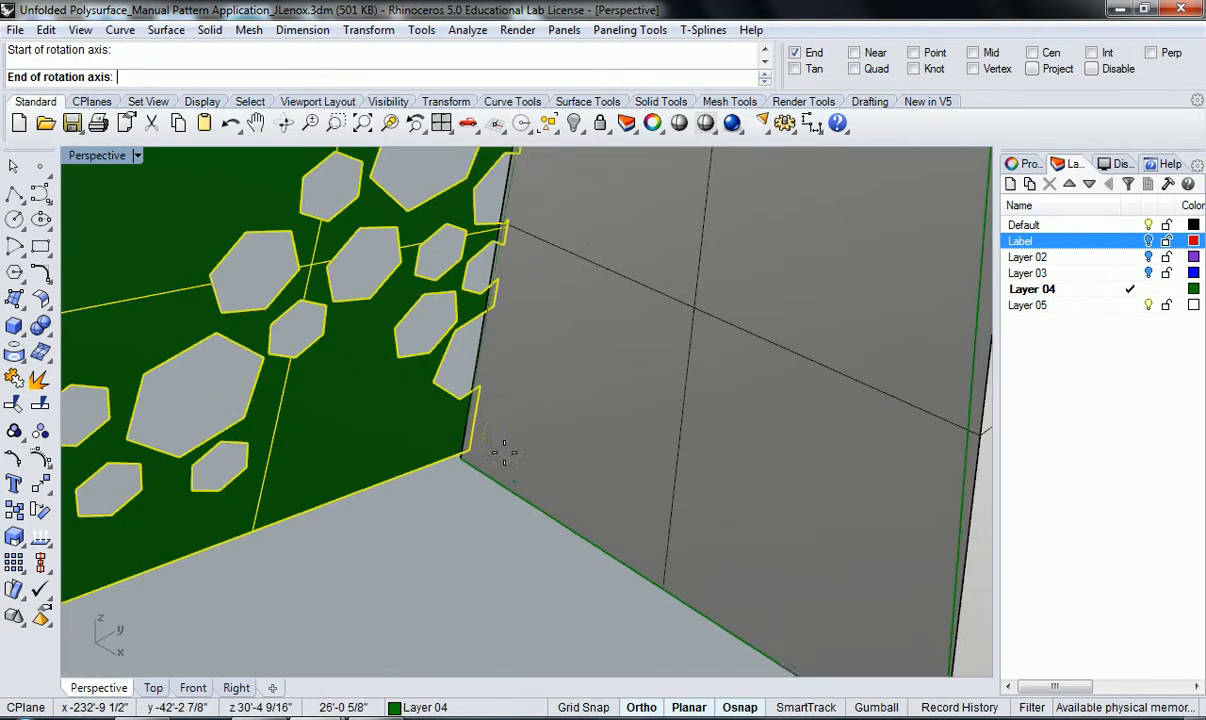
left_click(476, 464)
scroll(476, 470, "down", 4)
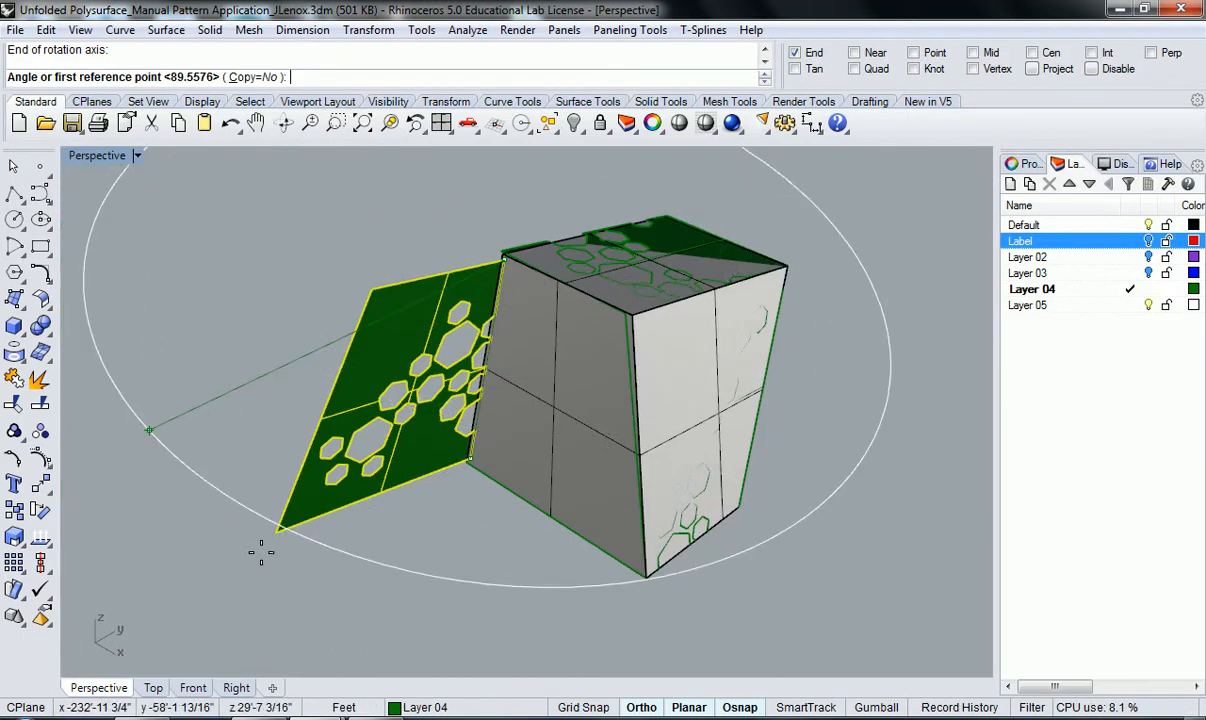
left_click(278, 529)
left_click(630, 310)
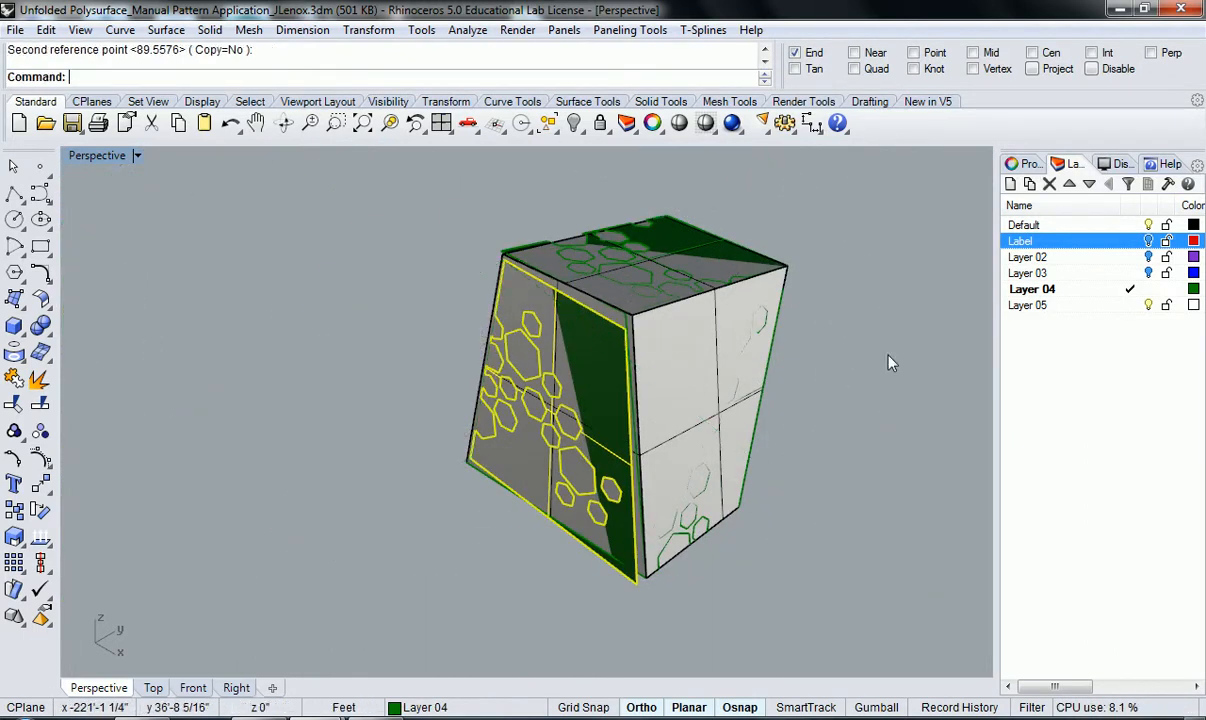
Hide the Default layer and examine the folded perforated panels from several sides
left_click(1090, 225)
left_click(713, 493)
right_click_drag(790, 547, 498, 437)
scroll(536, 251, "up", 6)
right_click_drag(536, 251, 535, 358)
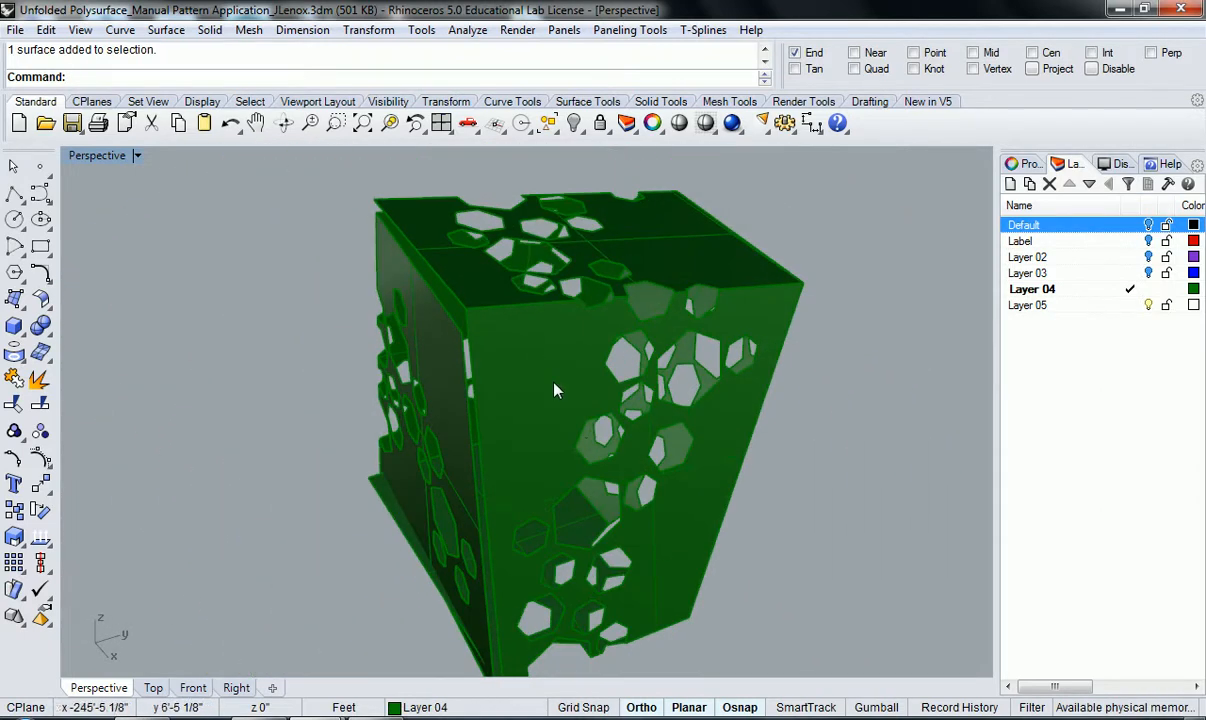
right_click_drag(588, 432, 616, 453)
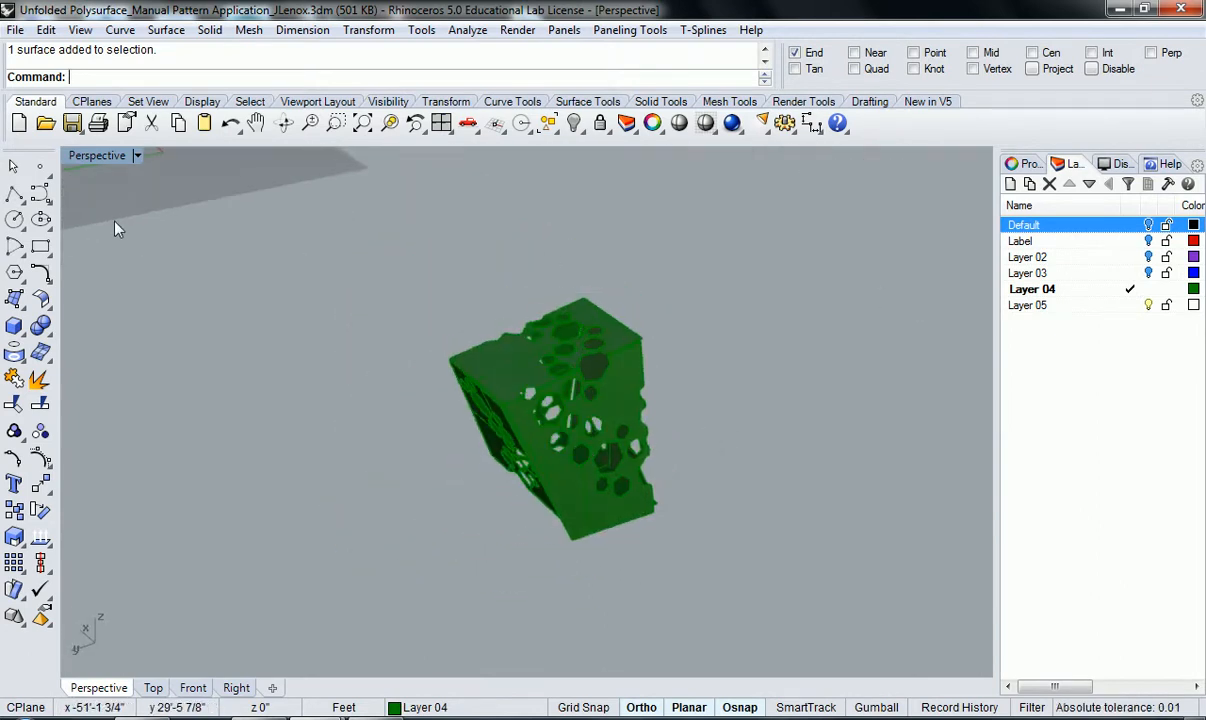
Show the Default, Label, Layer 02 and Layer 03 layers again
scroll(256, 316, "down", 7)
right_click_drag(260, 318, 412, 395, "shift")
left_click(1148, 241)
left_click(1148, 257)
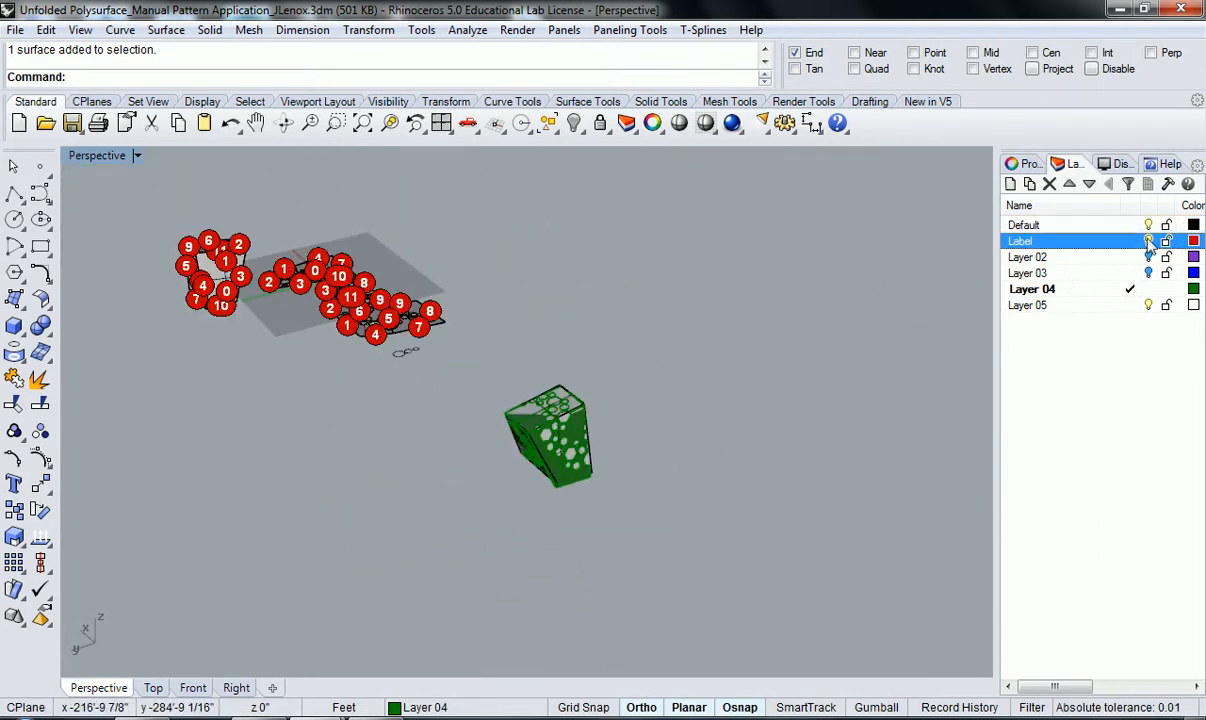
left_click(1149, 273)
right_click_drag(345, 370, 340, 452)
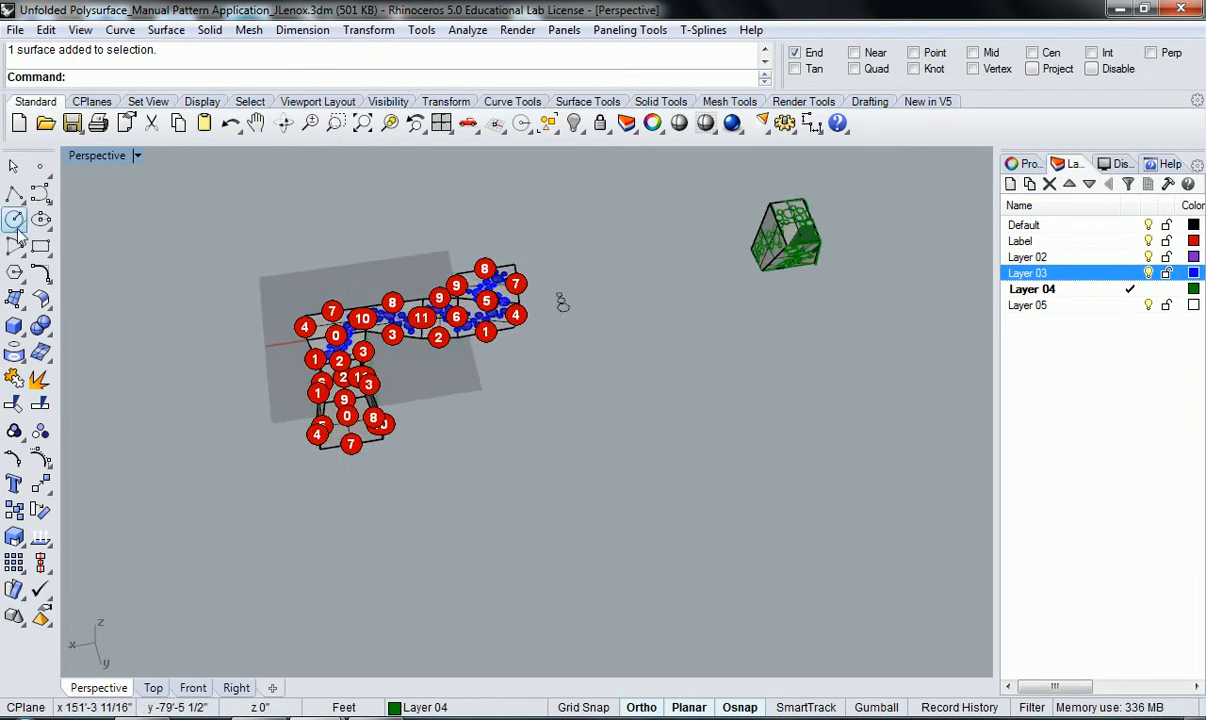
Create a solid box on the ground plane in the empty area beside the labelled unrolled pattern
left_click(20, 333)
left_click(42, 338)
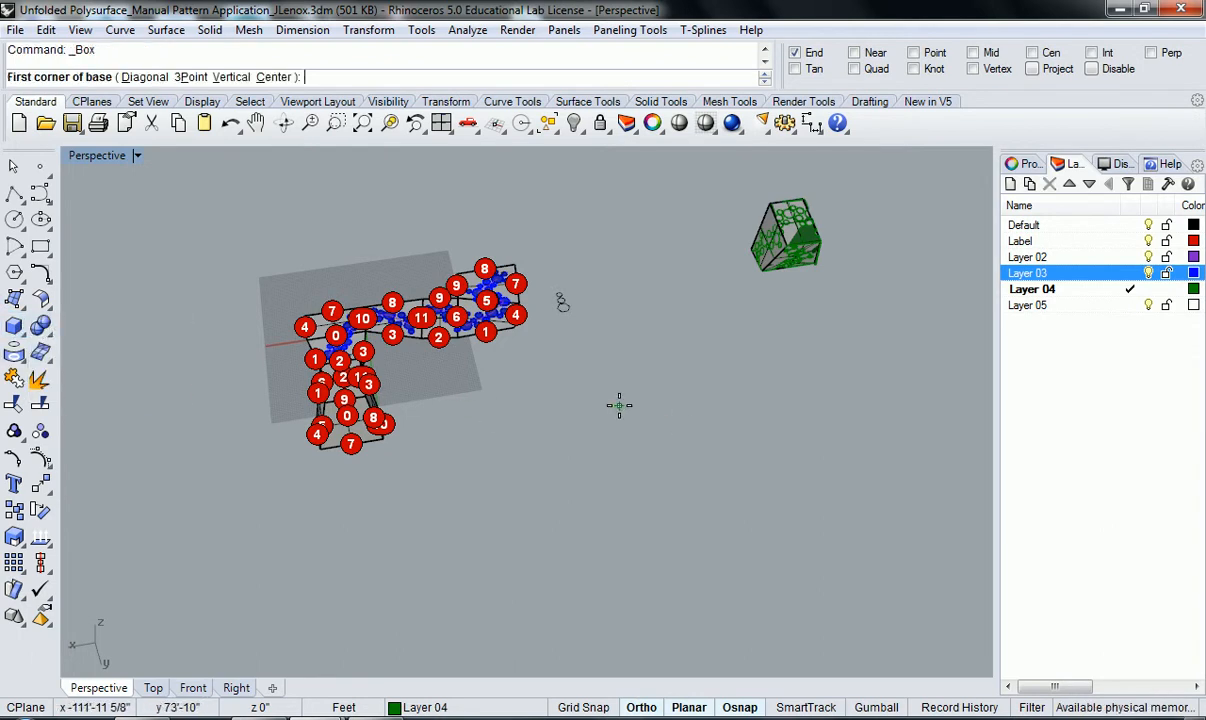
left_click(568, 412)
left_click(626, 362)
left_click(619, 373)
left_click(619, 373)
type("z")
key("Return")
type("s")
key("Return")
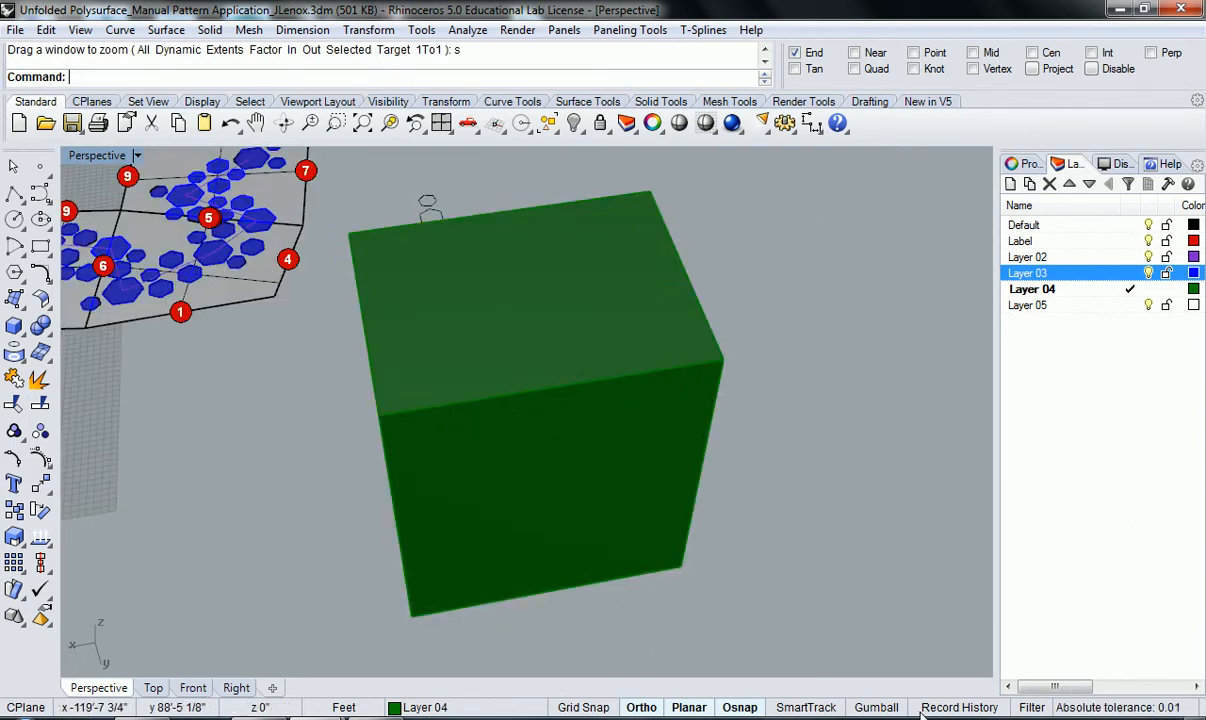
Use the gumball to move one upper edge of the new box outward so that side slants
left_click(553, 386)
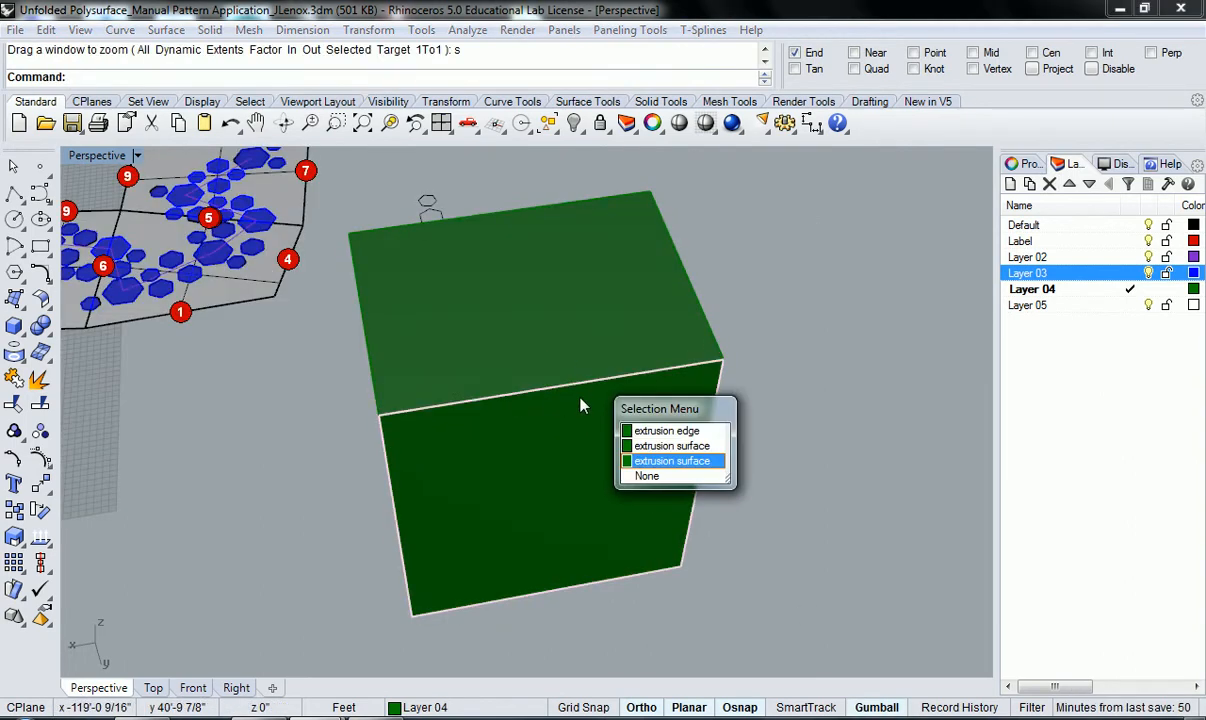
left_click(683, 463)
scroll(646, 436, "down", 2)
right_click_drag(608, 443, 681, 394)
left_click(754, 330)
left_click(639, 331, "ctrl+shift")
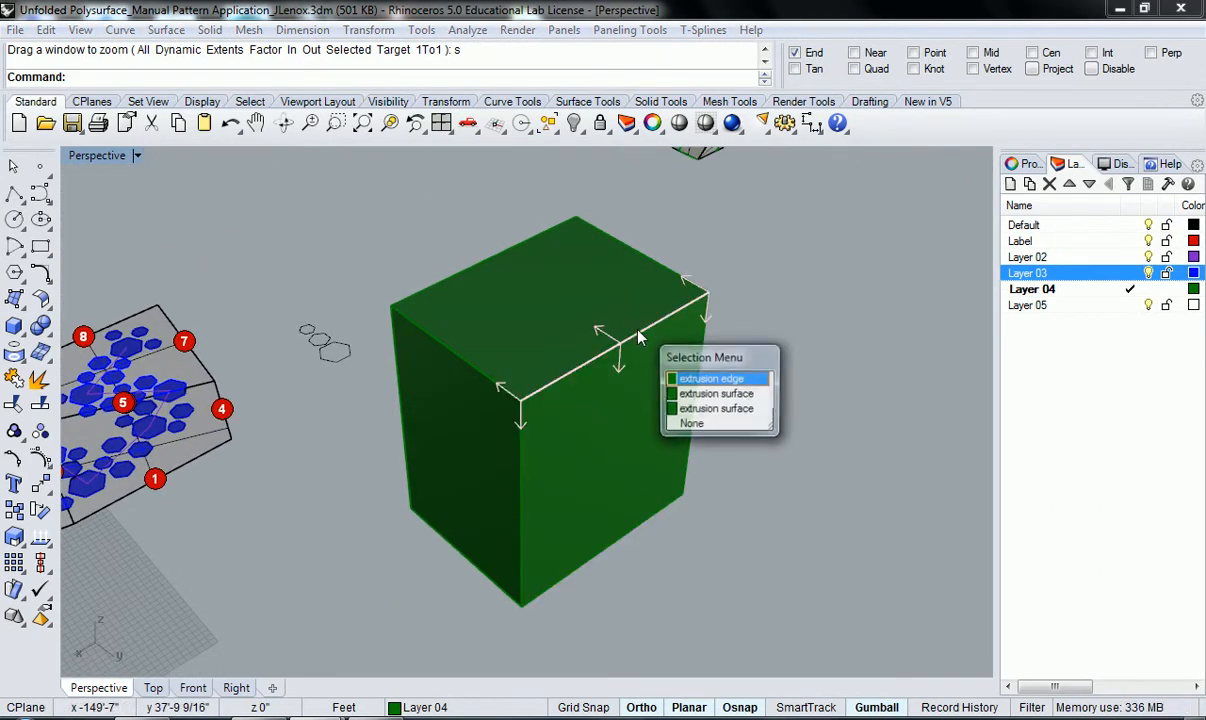
left_click(634, 333)
left_click_drag(668, 371, 726, 410)
left_click(366, 530)
Move the upper edge of another side of the box outward with the gumball
right_click_drag(366, 530, 537, 487)
left_click(494, 299, "ctrl+shift")
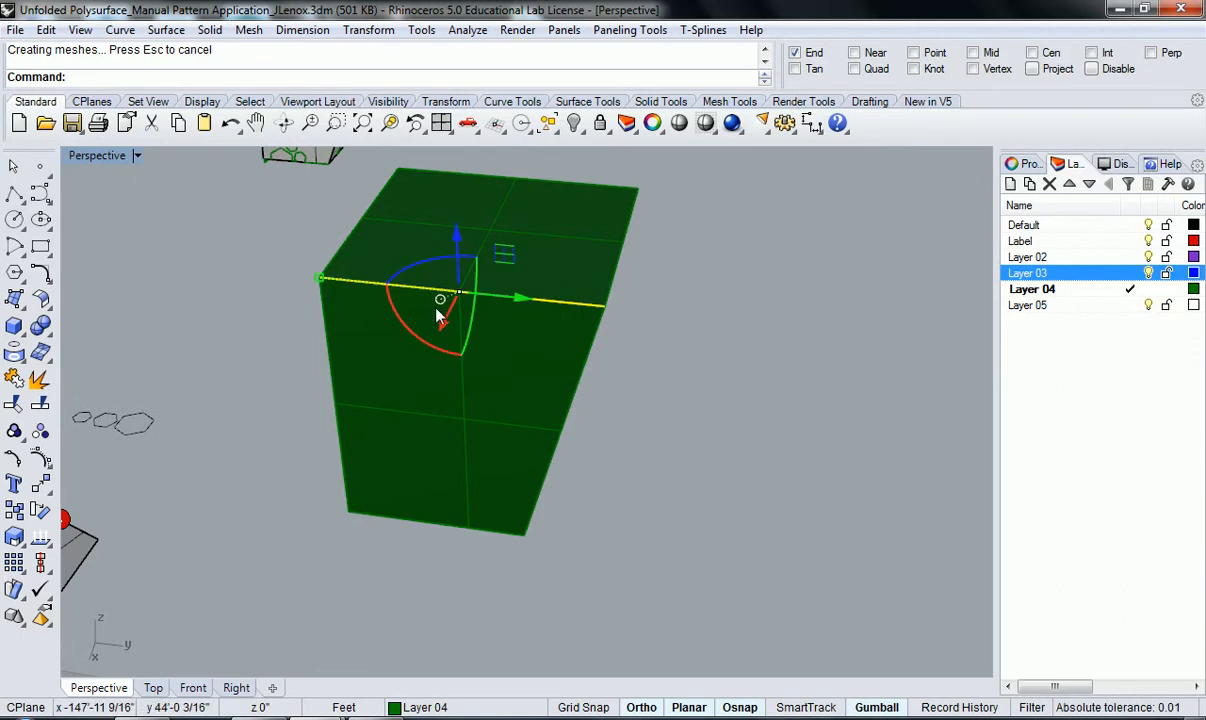
left_click_drag(444, 324, 421, 390)
Move two lower edges of the box inward with the gumball so its sides taper toward the base
right_click_drag(843, 431, 453, 423)
left_click(689, 513, "ctrl+shift")
right_click_drag(640, 539, 746, 536)
left_click_drag(598, 461, 545, 468)
right_click_drag(595, 558, 797, 534)
left_click(686, 527, "ctrl+shift")
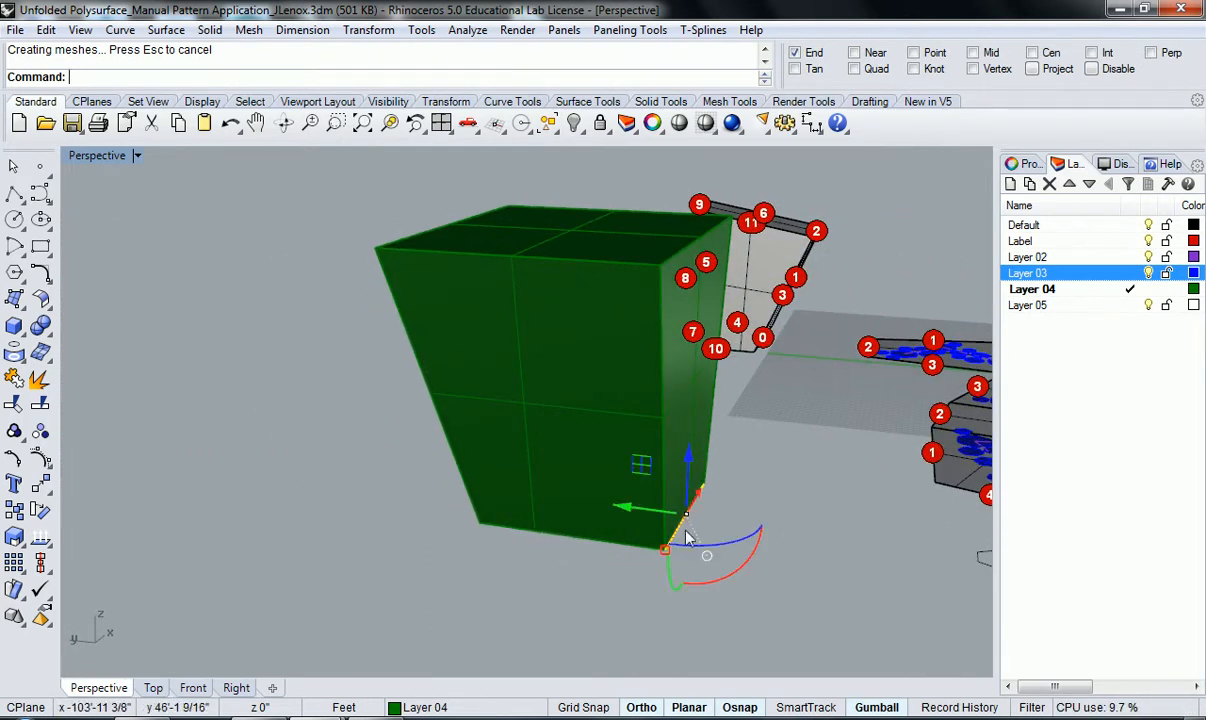
left_click_drag(621, 508, 590, 504)
right_click_drag(689, 580, 556, 482)
left_click(697, 595)
left_click(504, 448)
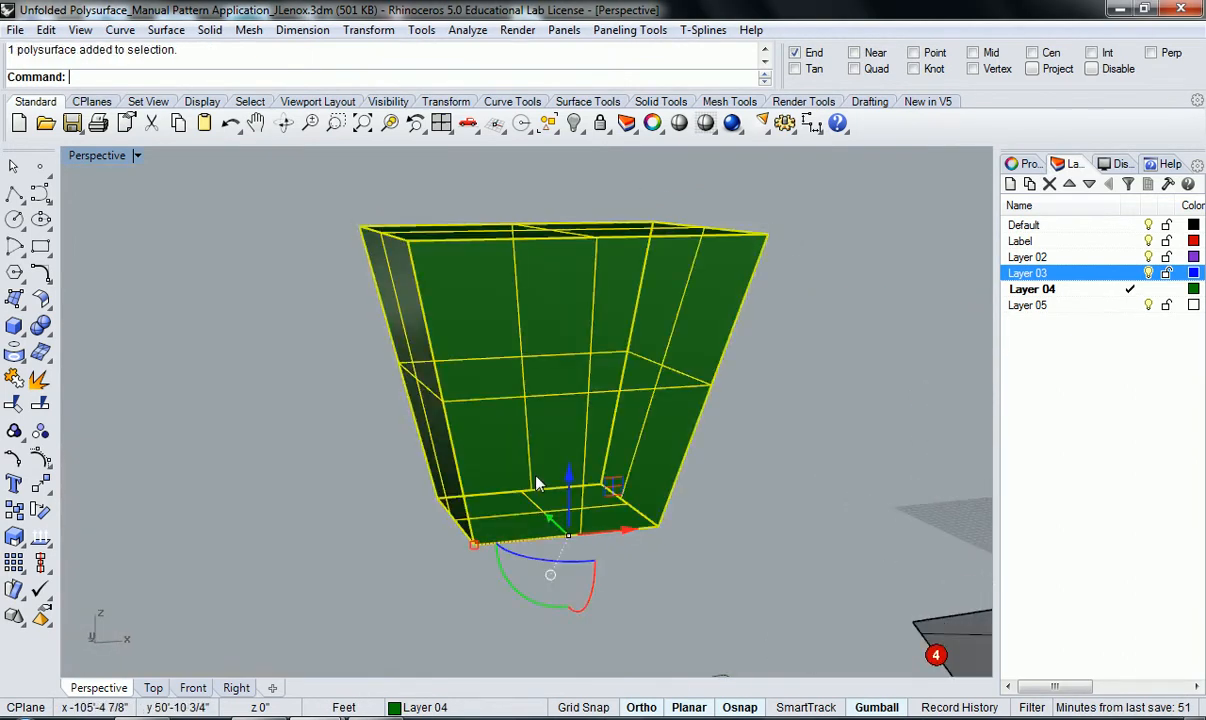
right_click_drag(471, 414, 367, 323)
key("Escape")
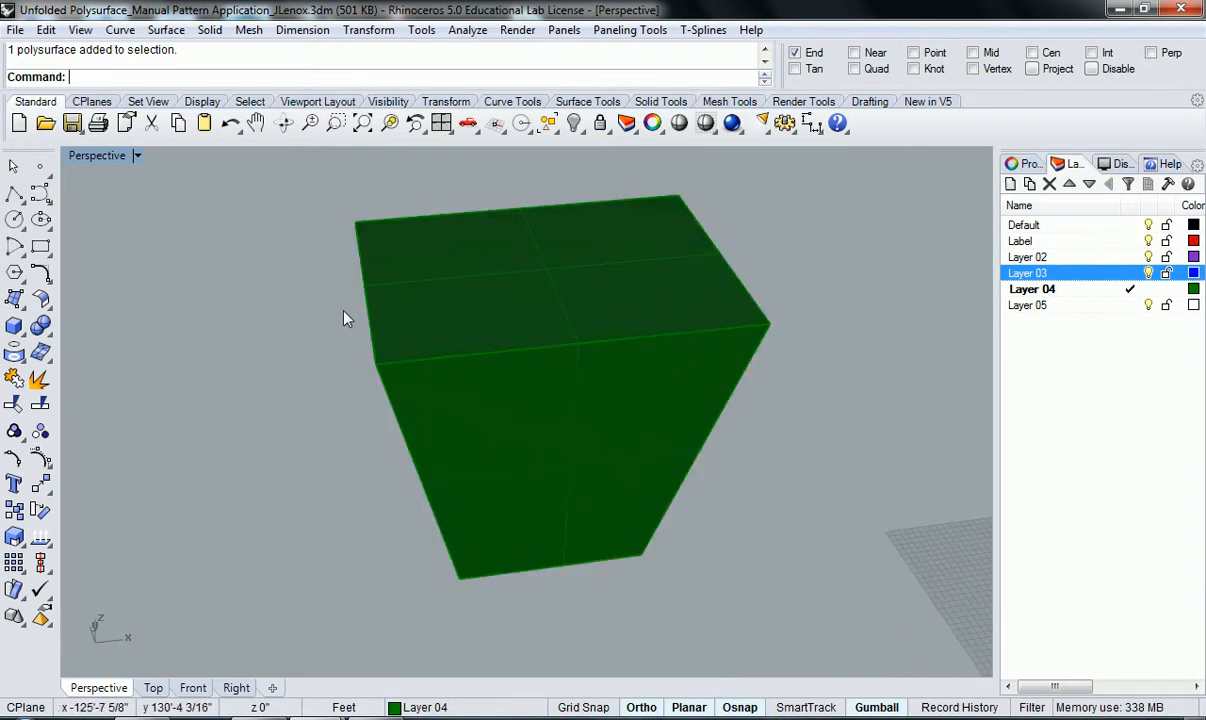
Try further moves of the tapered box's upper edges, then undo them
left_click_drag(405, 288, 455, 316)
right_click_drag(455, 316, 630, 377)
left_click(641, 379, "ctrl+shift")
mouse_move(543, 261)
left_mouse_down()
mouse_move(525, 254)
mouse_move(538, 264)
left_mouse_up()
key("ctrl+z")
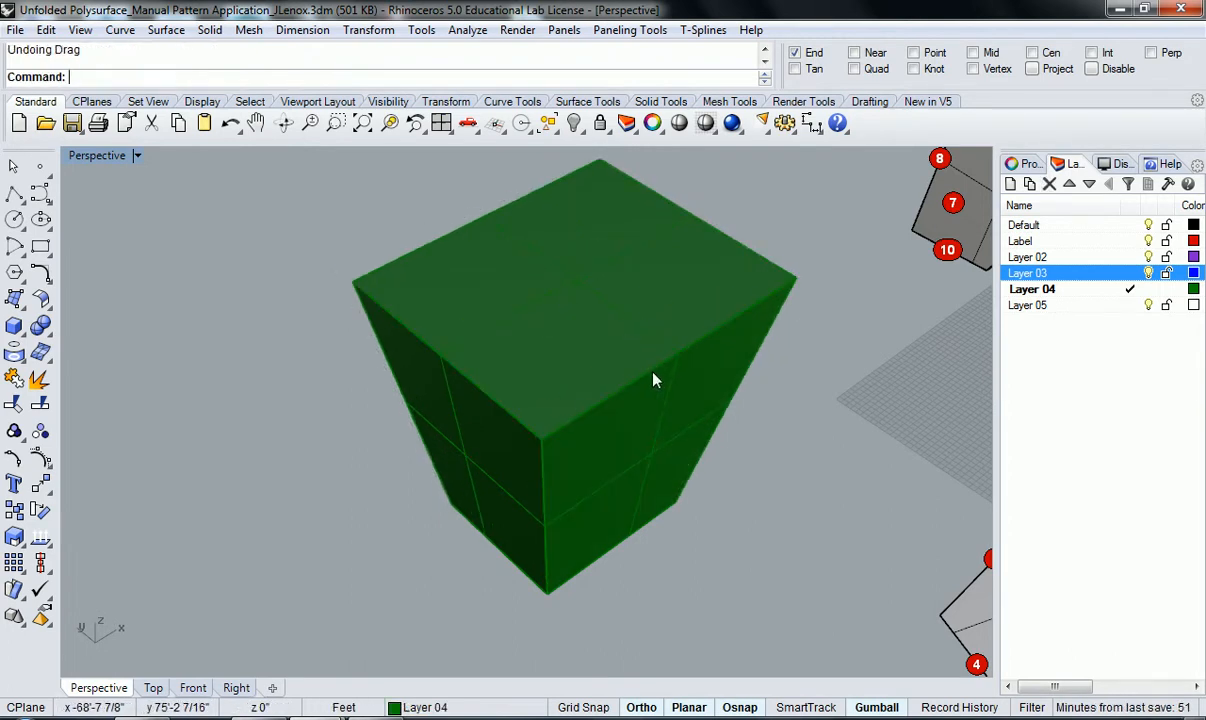
mouse_move(641, 330)
left_mouse_down()
mouse_move(625, 315)
mouse_move(633, 334)
left_mouse_up()
right_click_drag(633, 334, 686, 423)
key("ctrl+z")
Unroll the tapered box polysurface as one connected piece with Labels=Yes and KeepProperties=No
right_click_drag(725, 462, 495, 440)
left_click(548, 415)
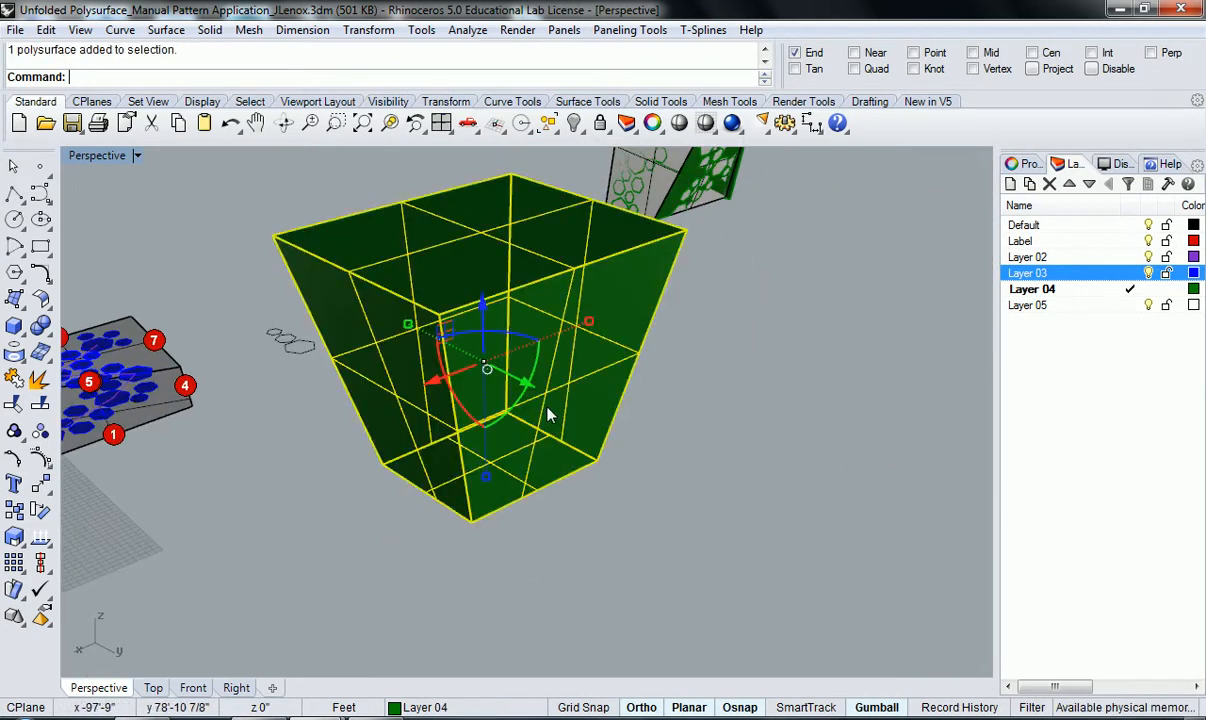
key("Return")
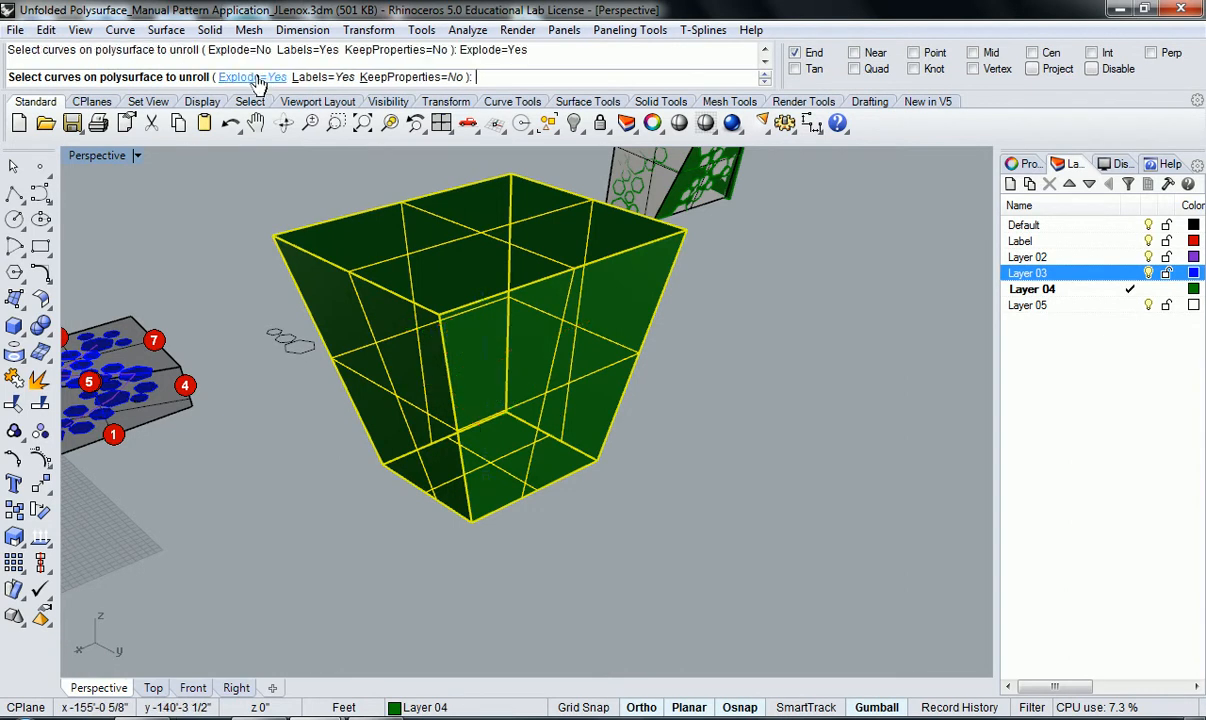
key("Return")
scroll(383, 310, "down", 8)
right_click_drag(328, 320, 622, 415, "shift")
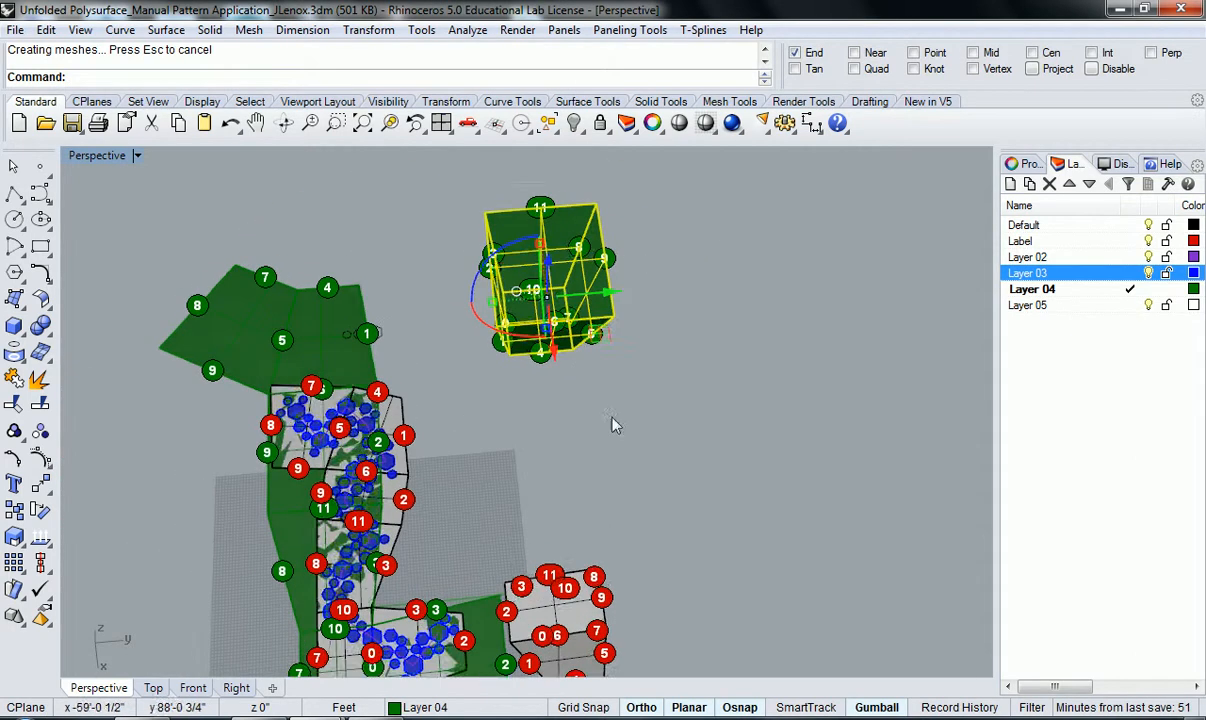
Hide Layer 03, Layer 02, Label and Default to isolate the newly unrolled surface
right_click_drag(446, 444, 429, 398, "shift")
left_click(1148, 272)
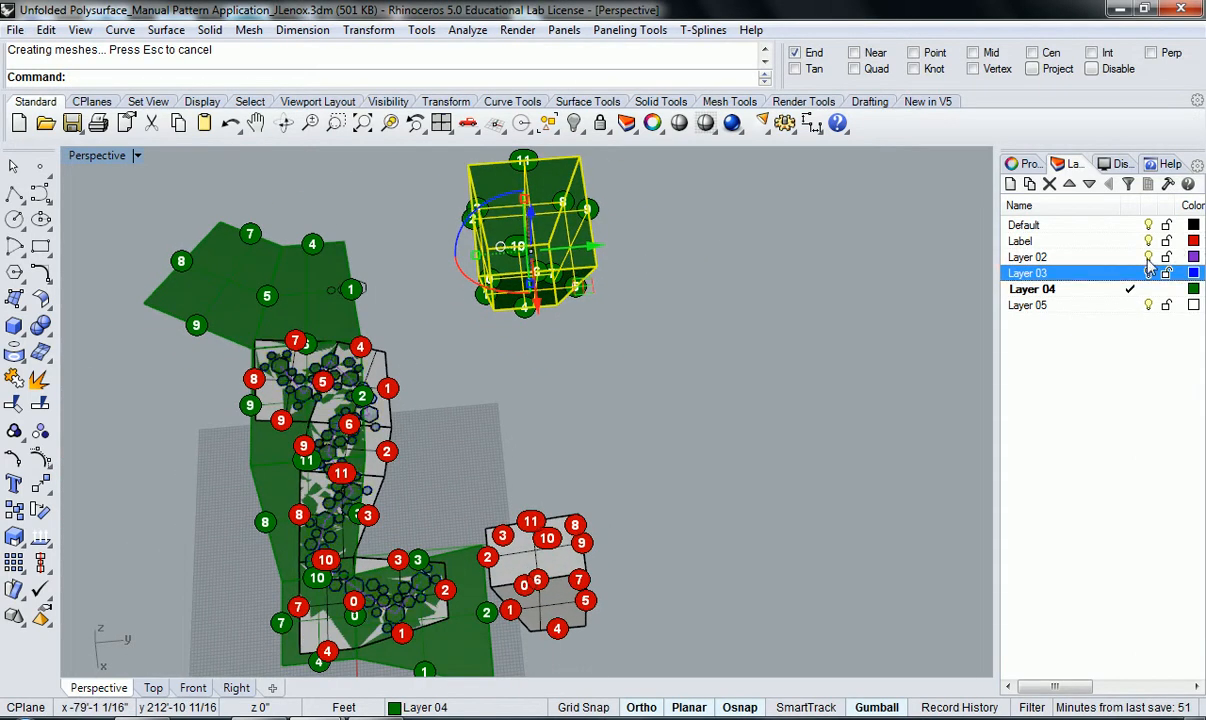
left_click(1148, 256)
left_click(1148, 240)
left_click(1148, 224)
Check the hidden layers for the hexagon pattern and show only Layer 03 over the unrolled surface
right_click_drag(481, 500, 555, 380)
left_click(1148, 257)
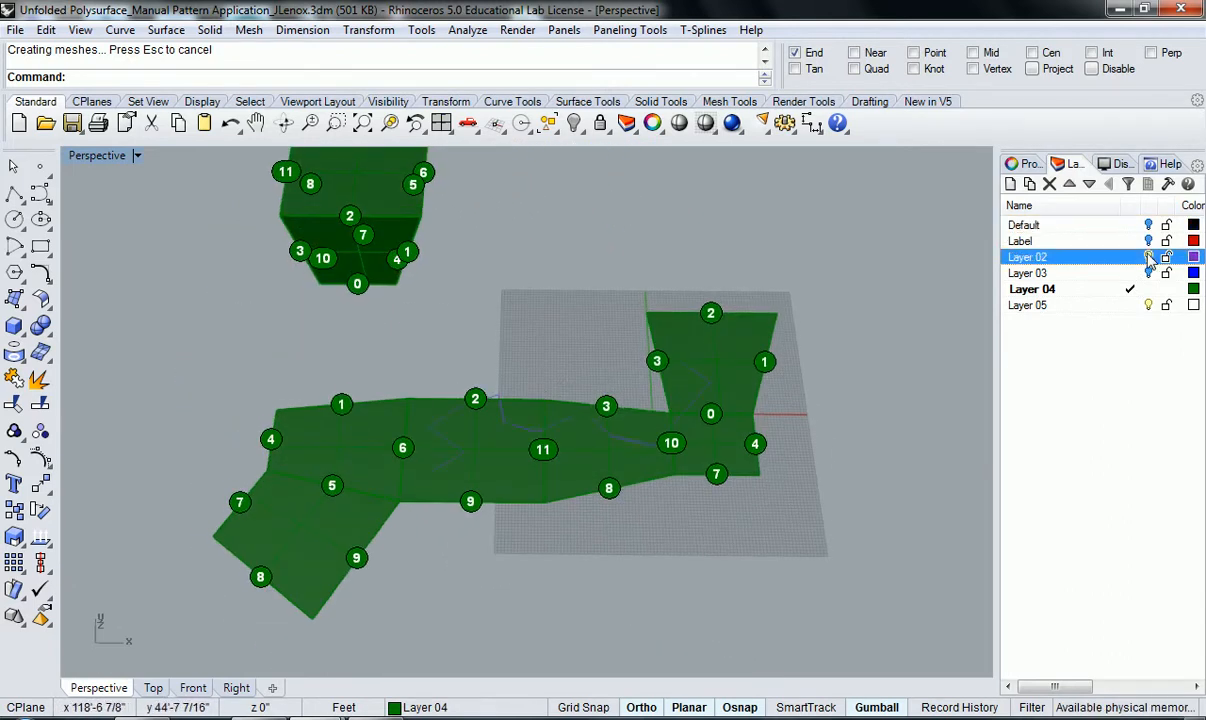
left_click(1148, 225)
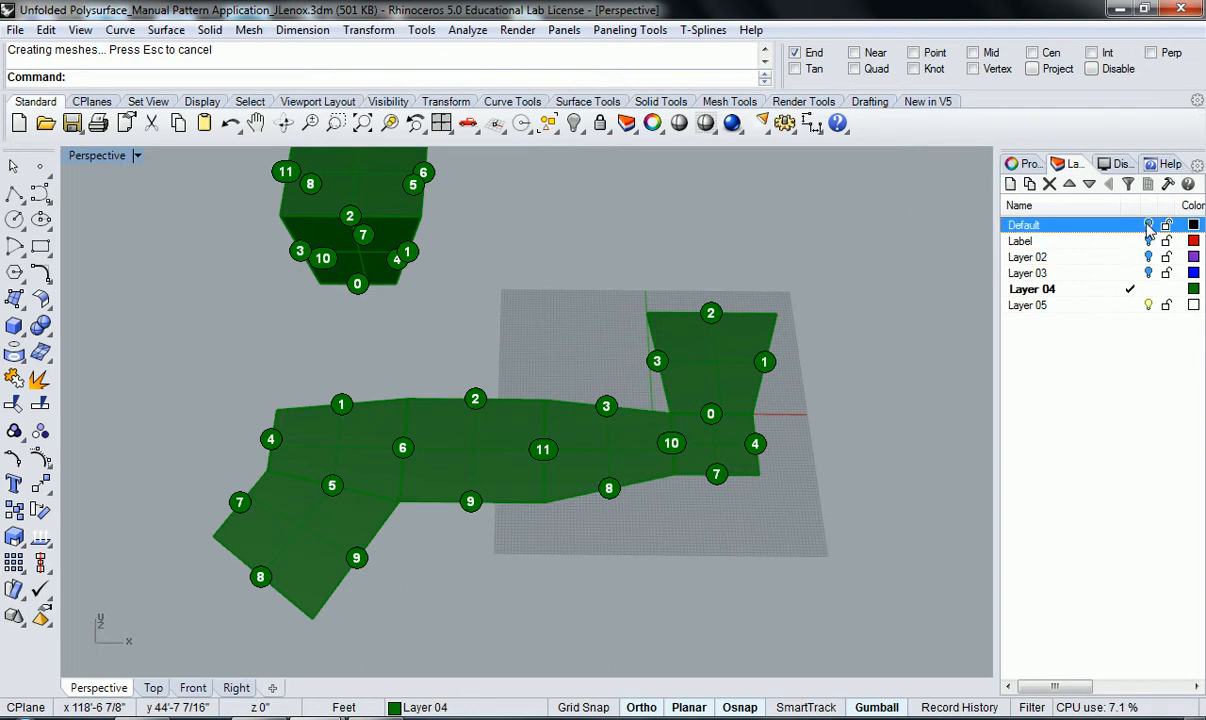
left_click(1148, 225)
left_click(1149, 241)
left_click(1148, 241)
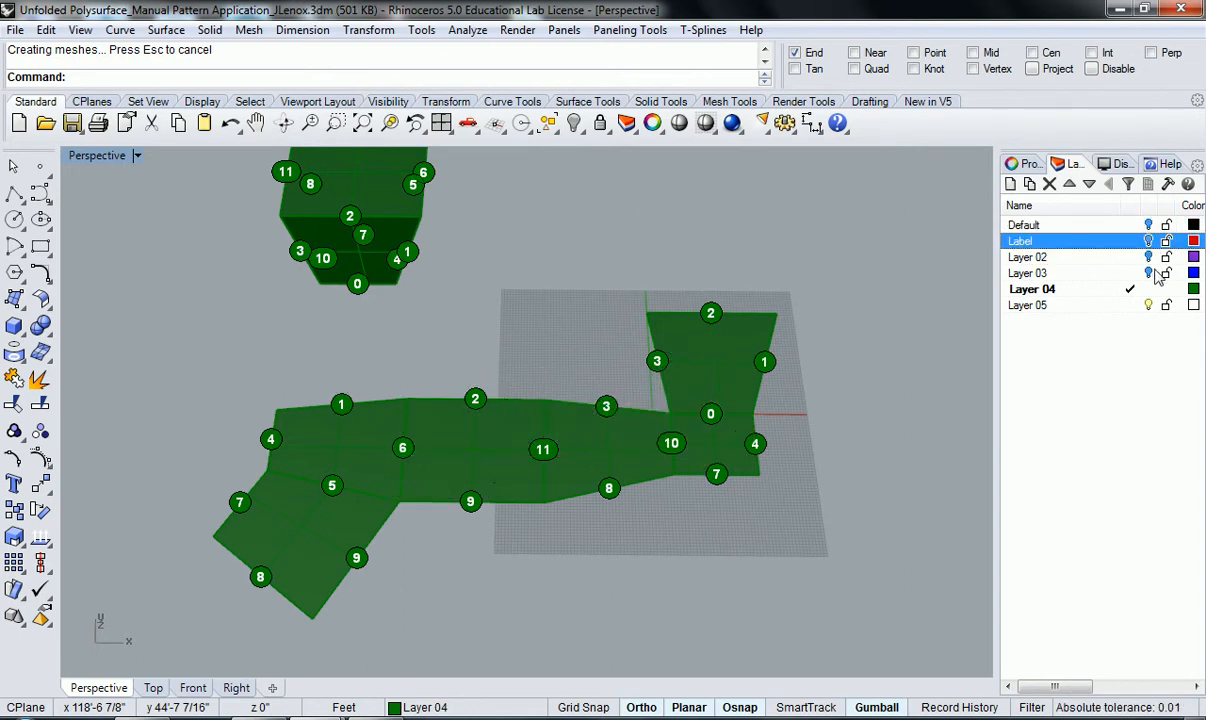
left_click(1148, 273)
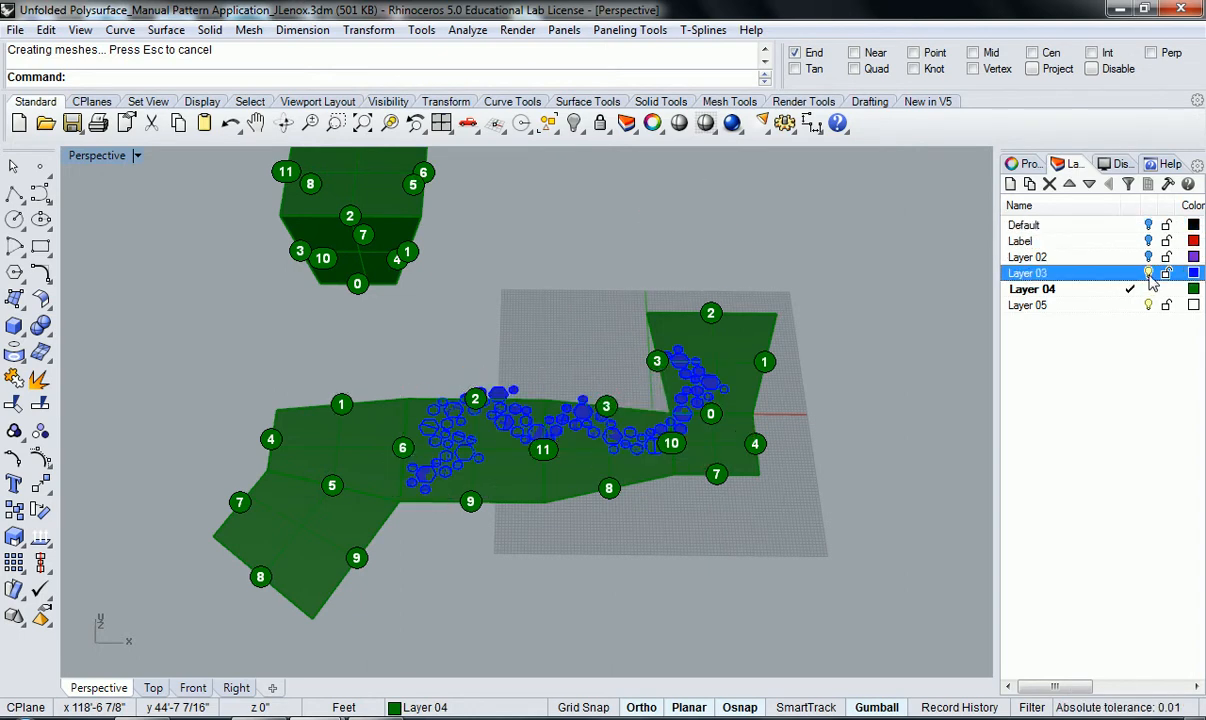
Select all curves with SelCrv, move them to Layer 05 and hide Layer 03
type("SelCrv")
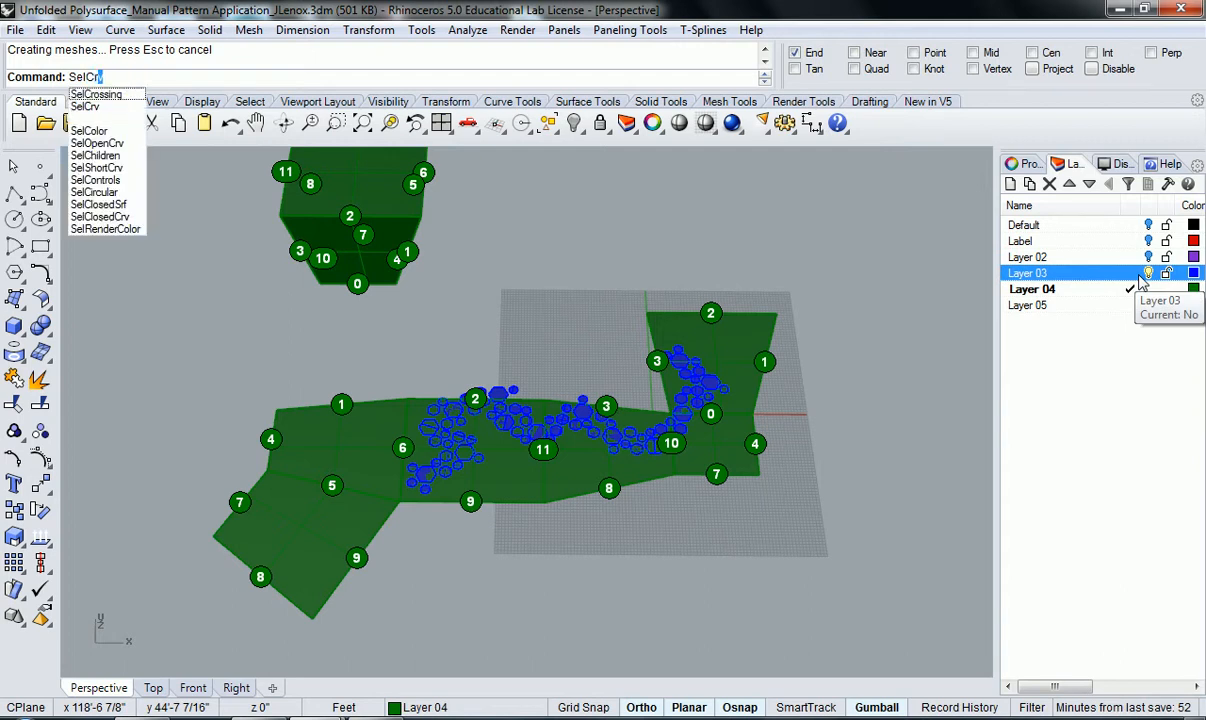
key("Return")
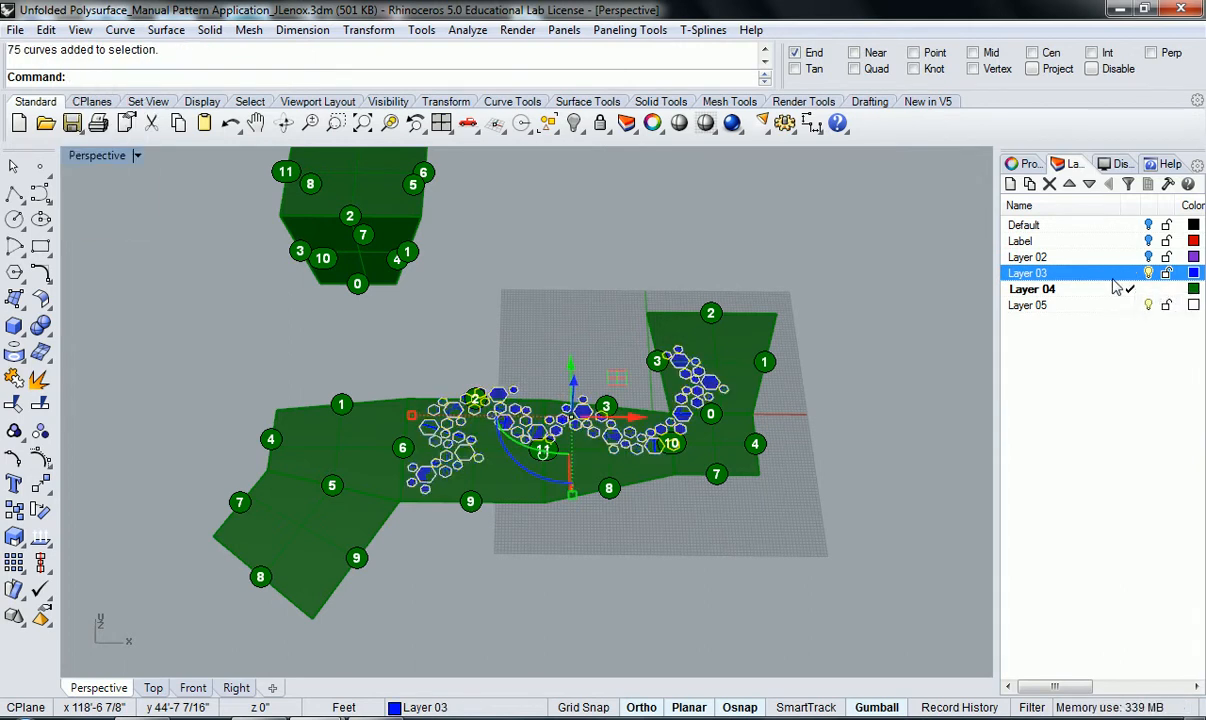
right_click(1135, 305)
left_click(1077, 640)
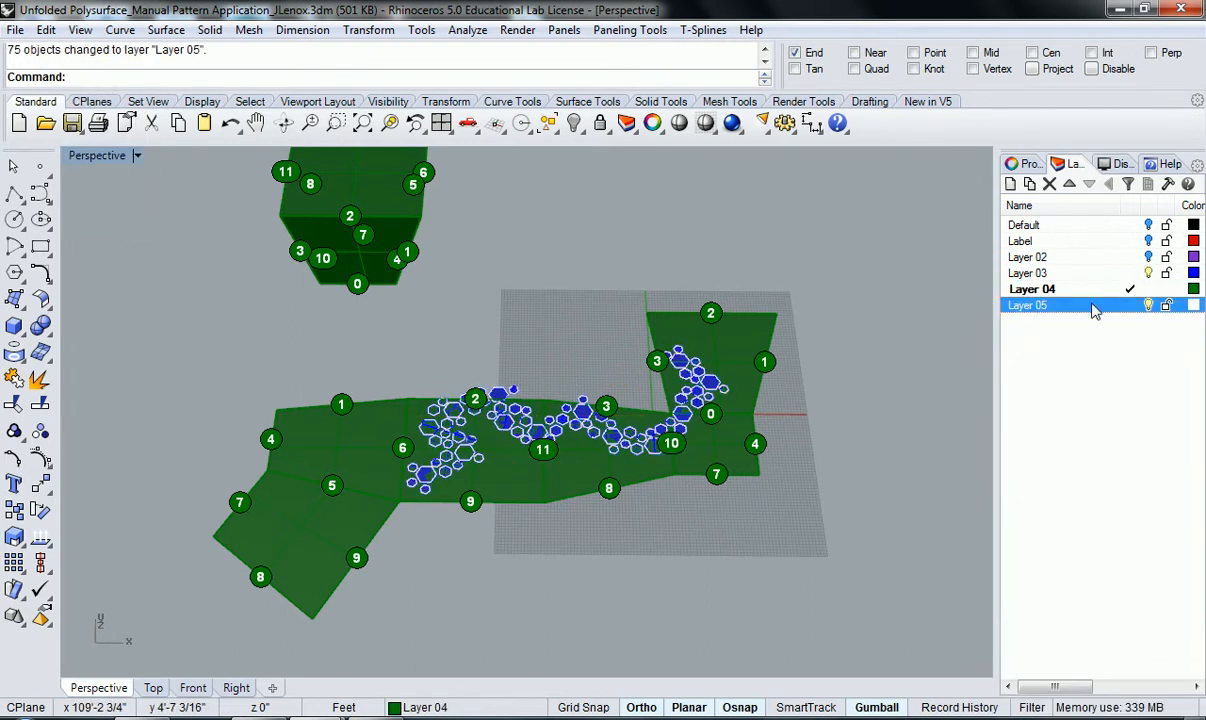
left_click(1149, 274)
Move the unrolled surface's text dots, excluding the surface itself, to a new layer Layer 01 and hide that layer
right_click_drag(645, 481, 604, 466, "shift")
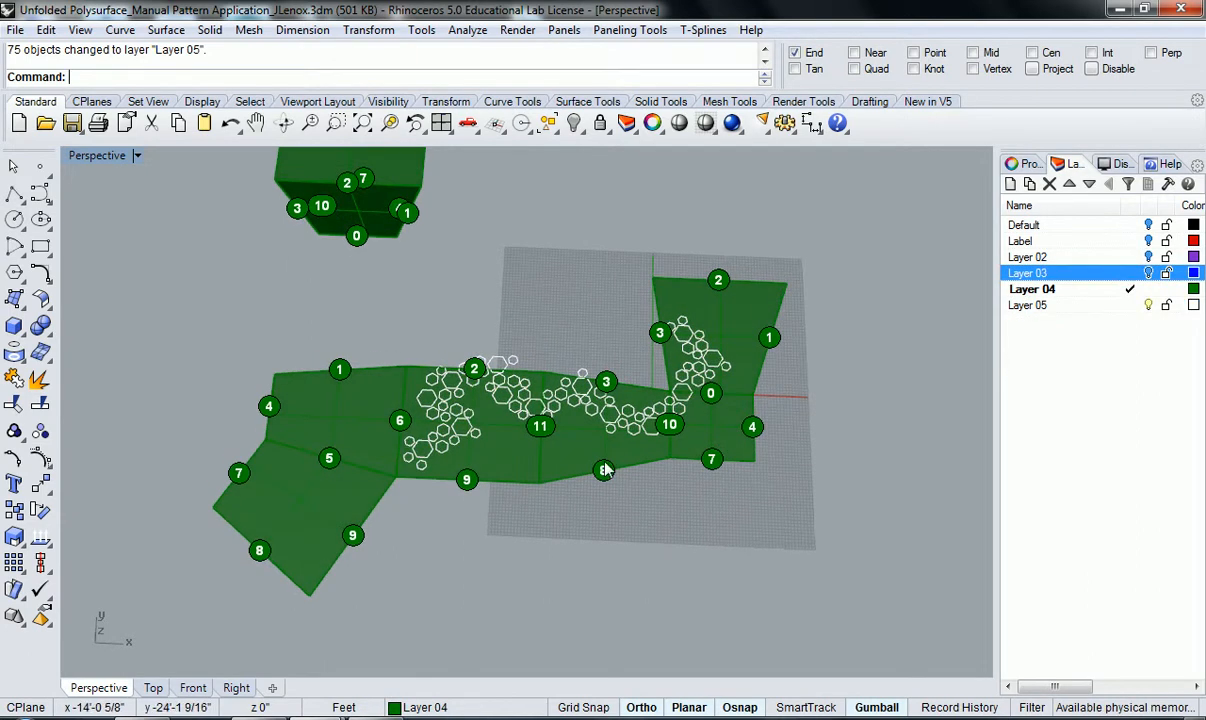
left_click(708, 475)
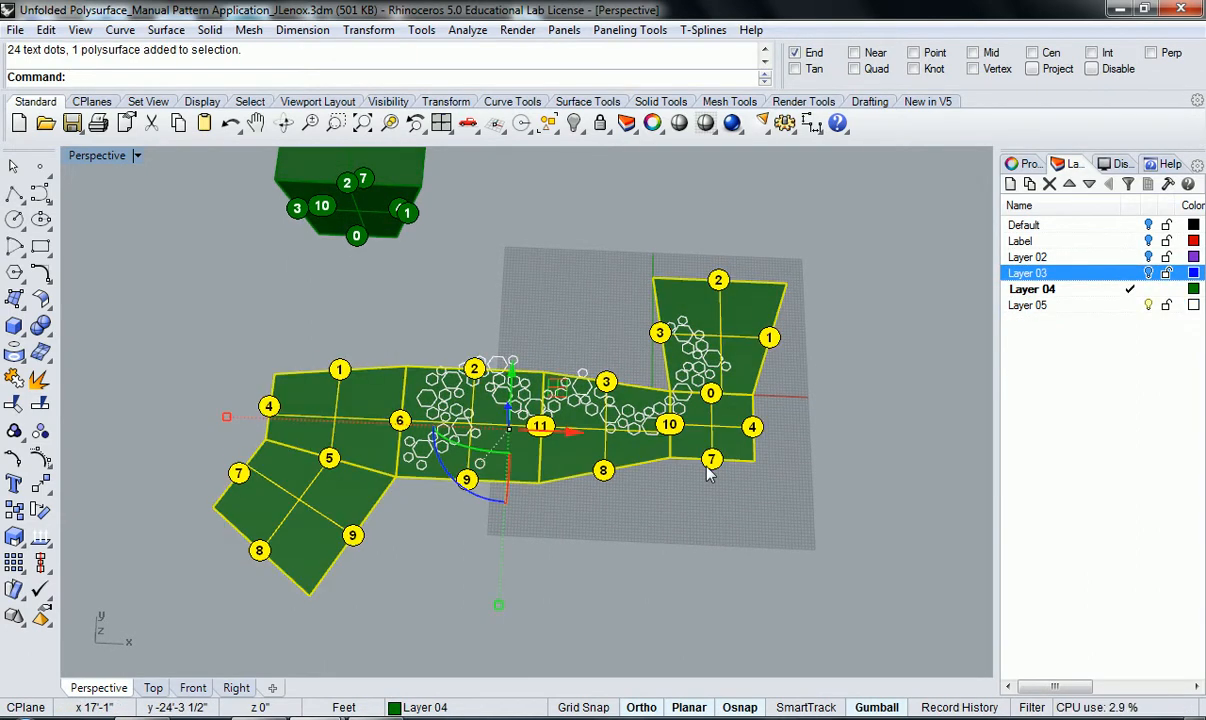
left_click(673, 464, "ctrl")
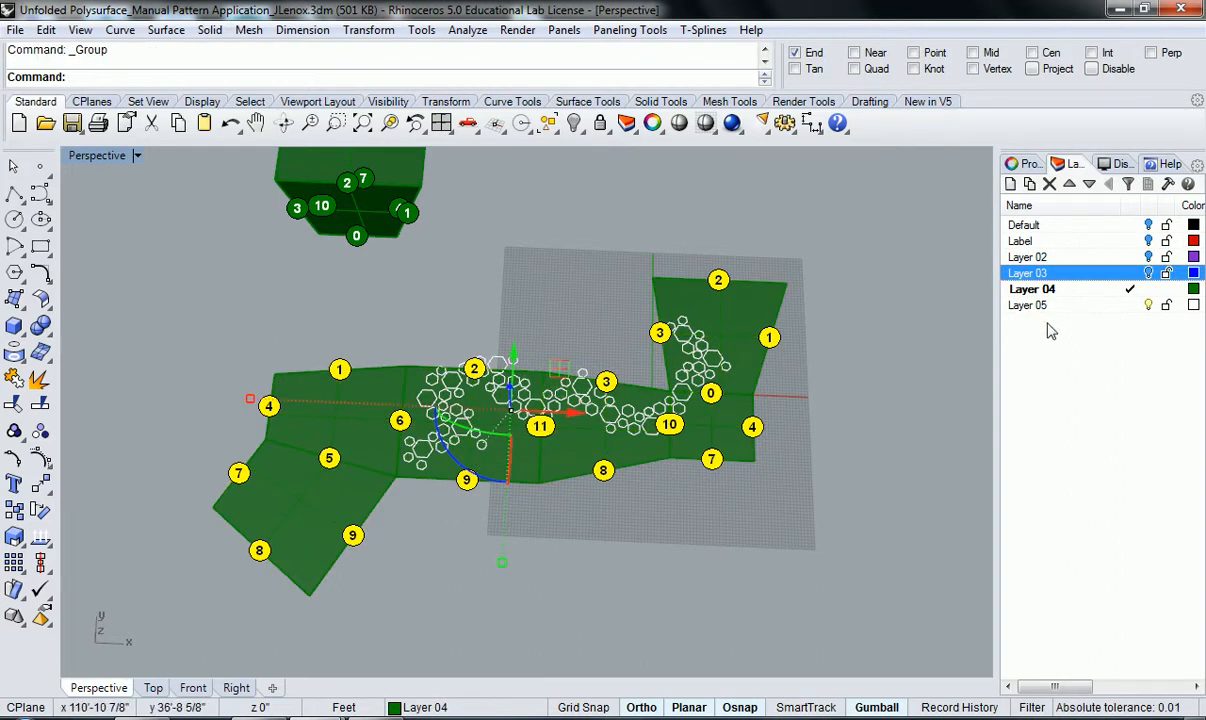
left_click(1010, 185)
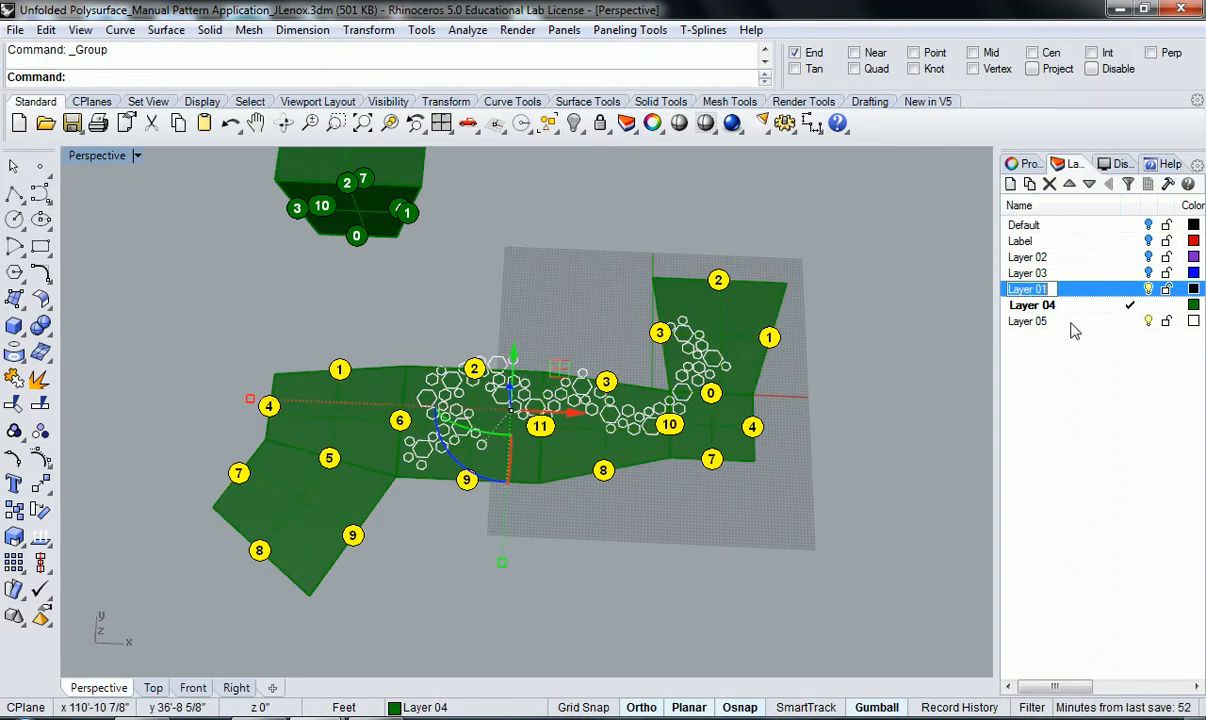
right_click(1090, 296)
left_click(1036, 615)
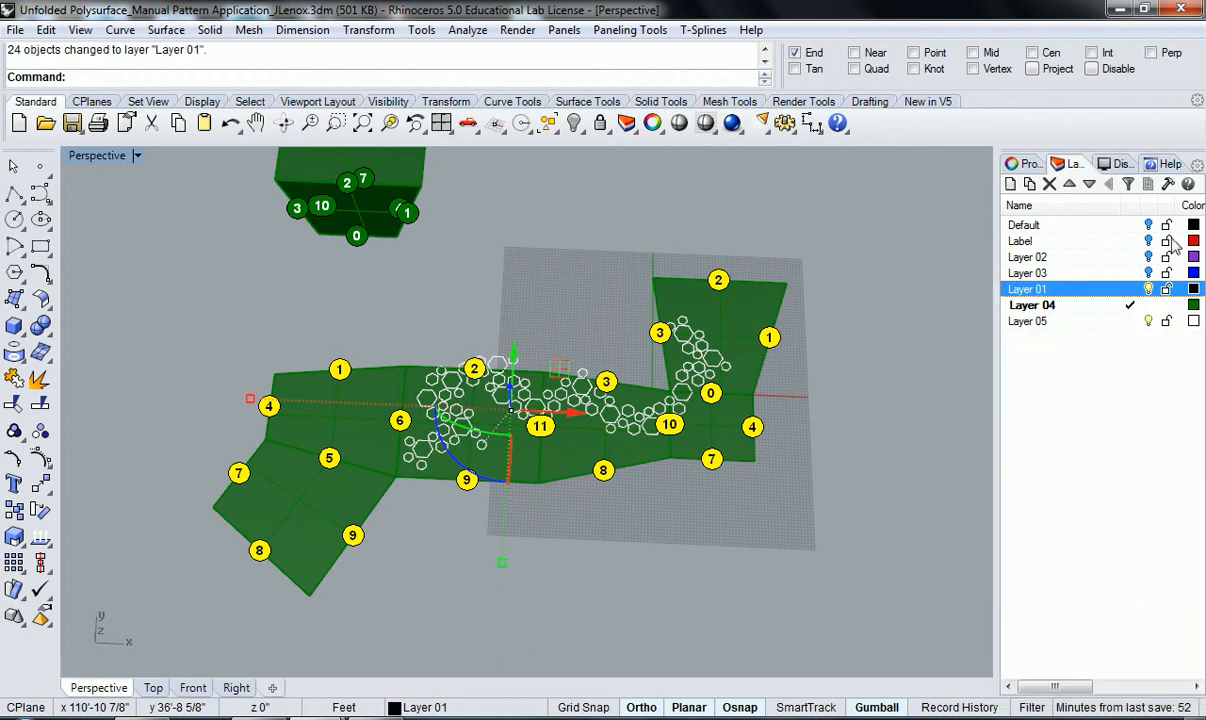
left_click(1149, 289)
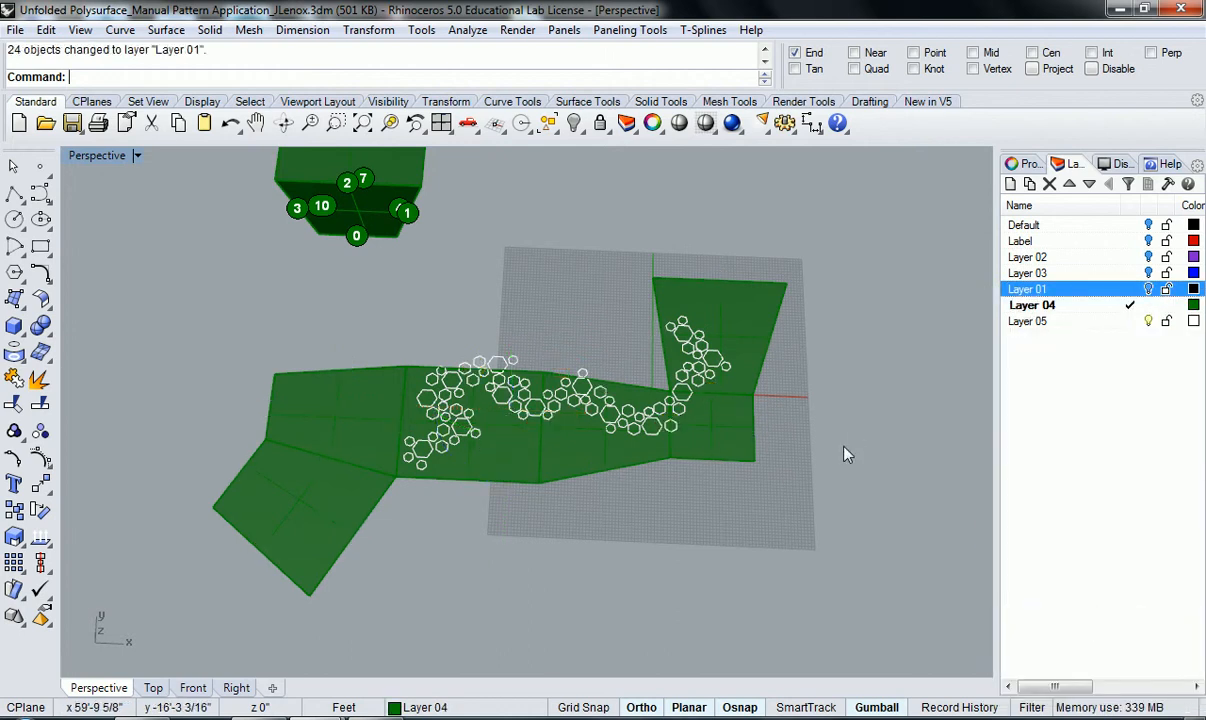
Select all the hexagon curves on Layer 05
right_click(1095, 334)
left_click(1080, 598)
type("Scaple")
key("BackSpace")
key("BackSpace")
key("BackSpace")
key("BackSpace")
key("BackSpace")
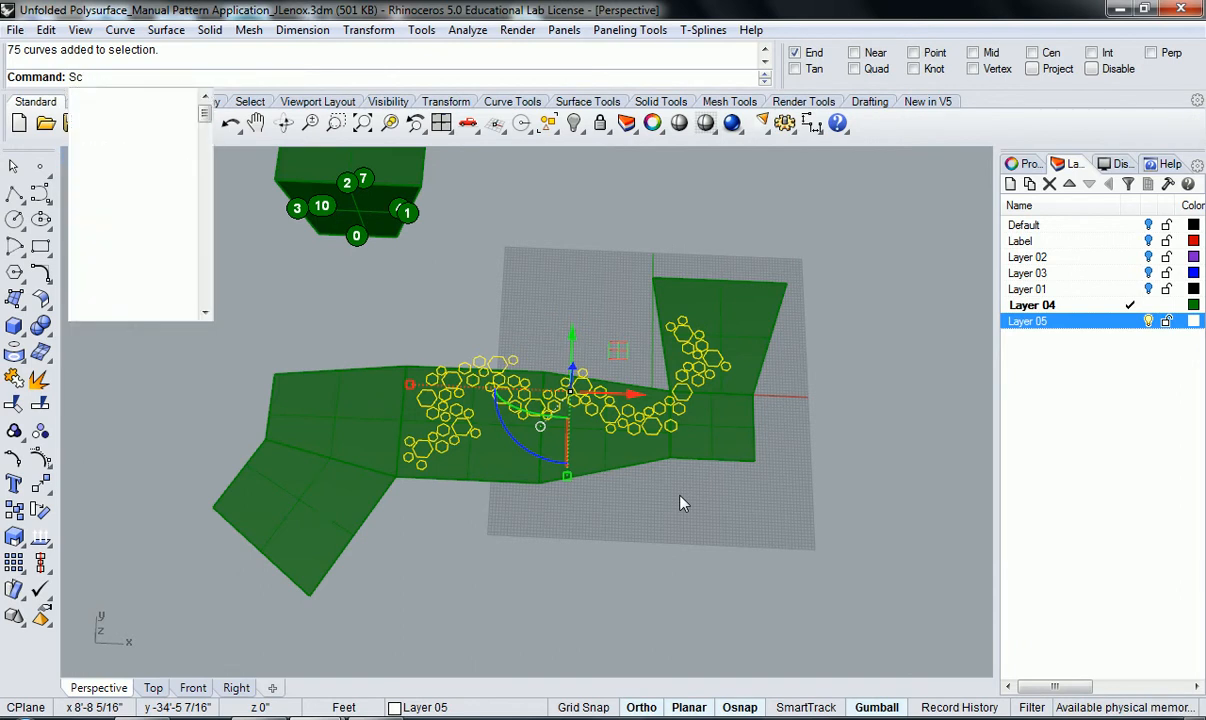
type("cale")
key("Return")
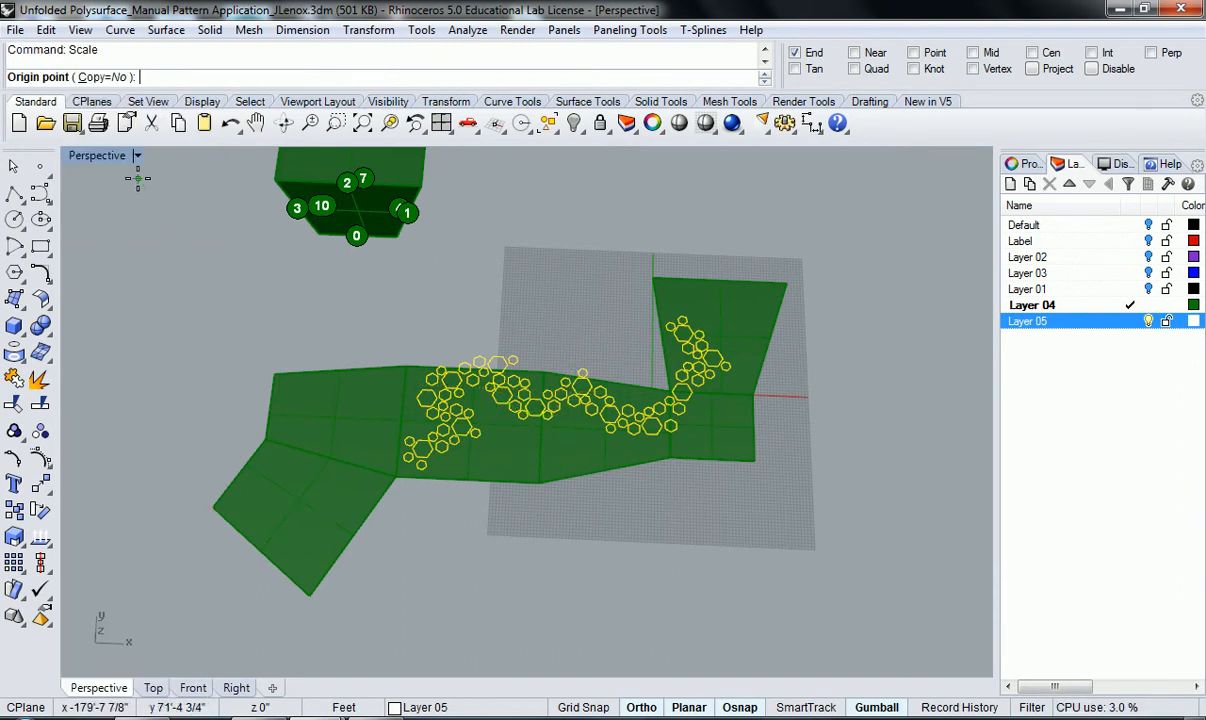
Leave the Scale command and show the Top view maximized around the unrolled surface and hexagon pattern
double_click(105, 158)
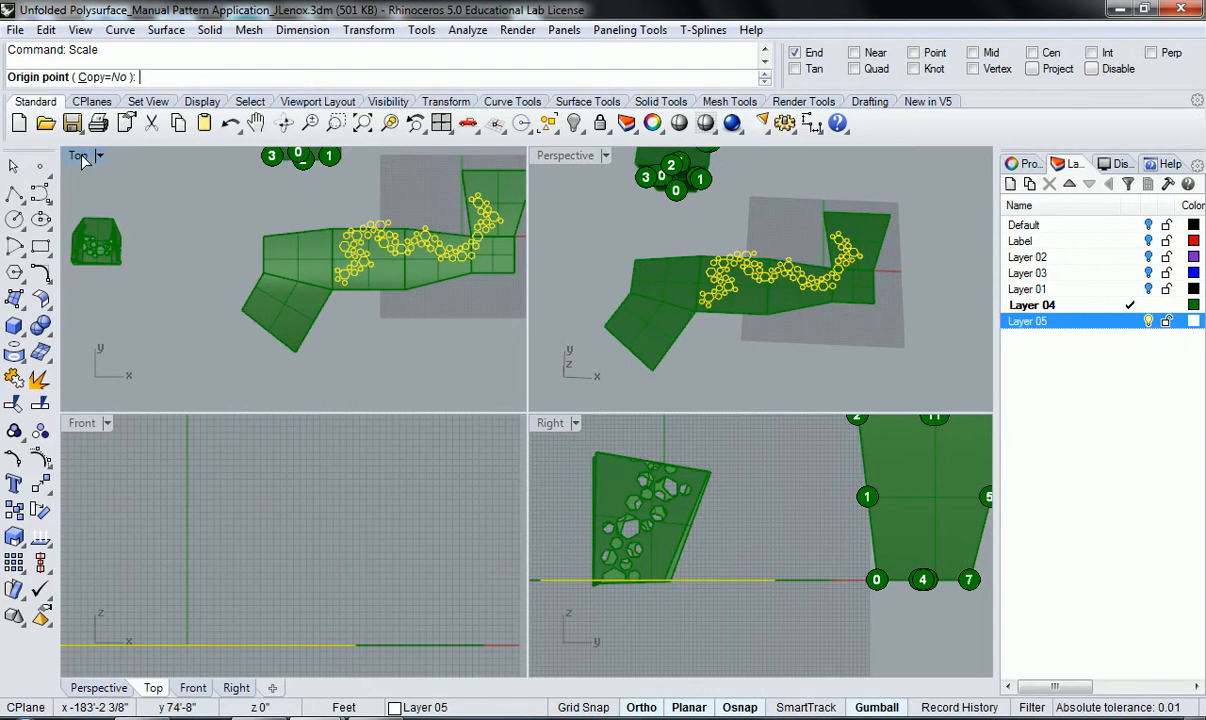
double_click(83, 160)
right_click_drag(767, 390, 465, 340)
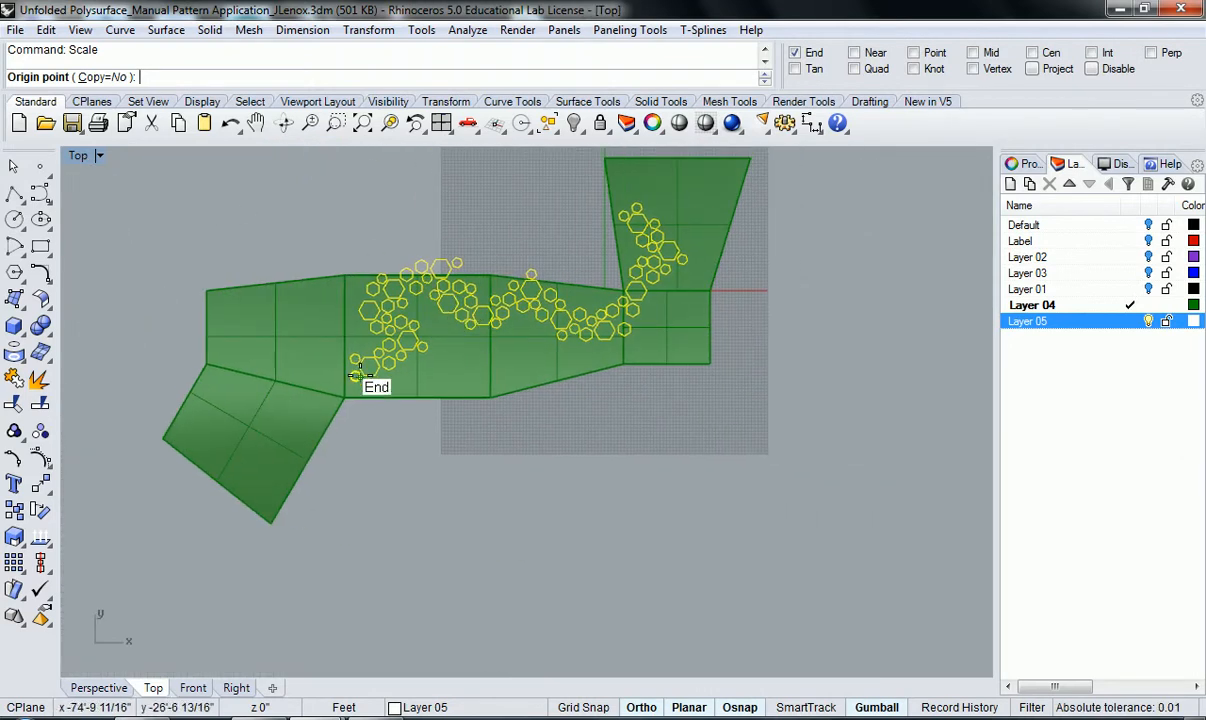
key("Escape")
right_click_drag(385, 389, 444, 395)
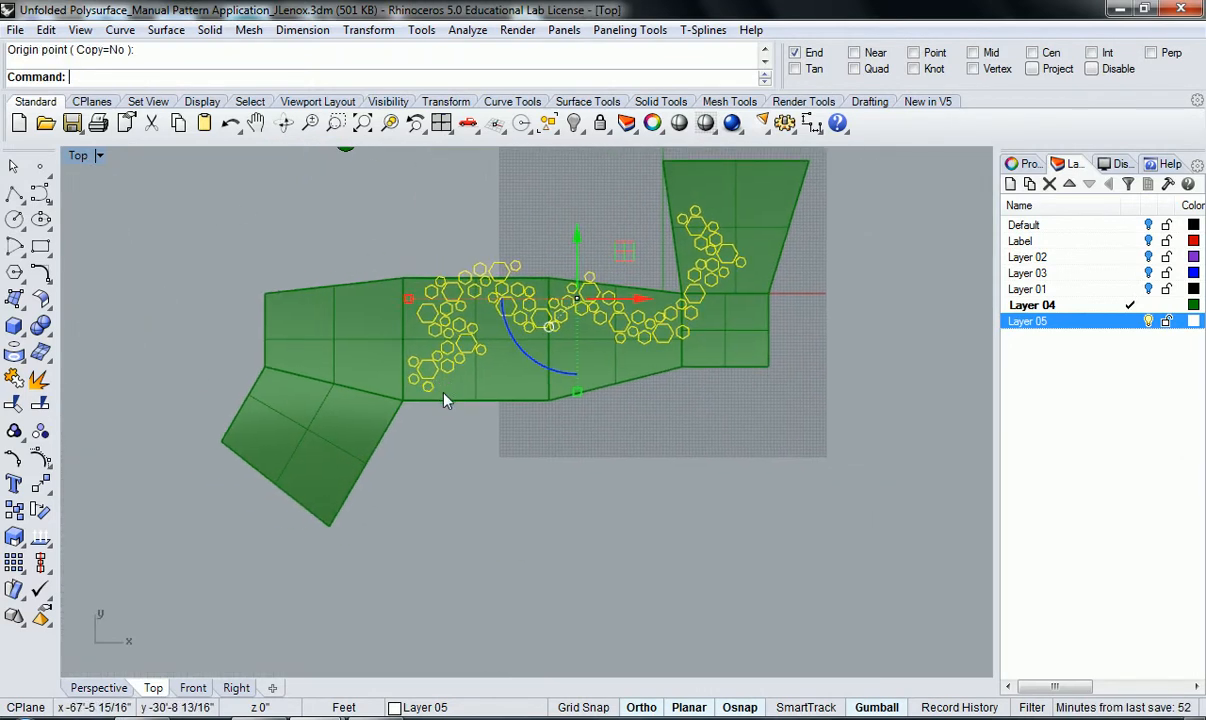
Move the selected hexagon pattern with Ortho off so that its lower end sits on the angled end panel of the unrolled surface
type("m")
key("Return")
left_click(388, 370)
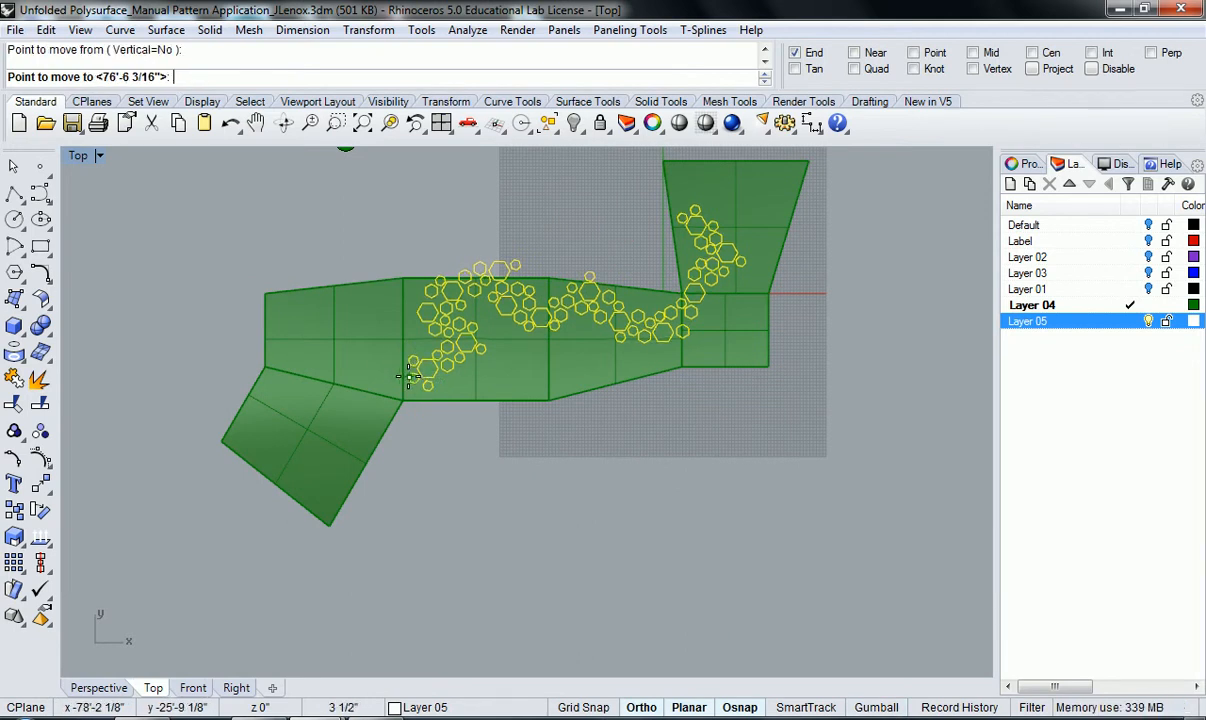
key("F8")
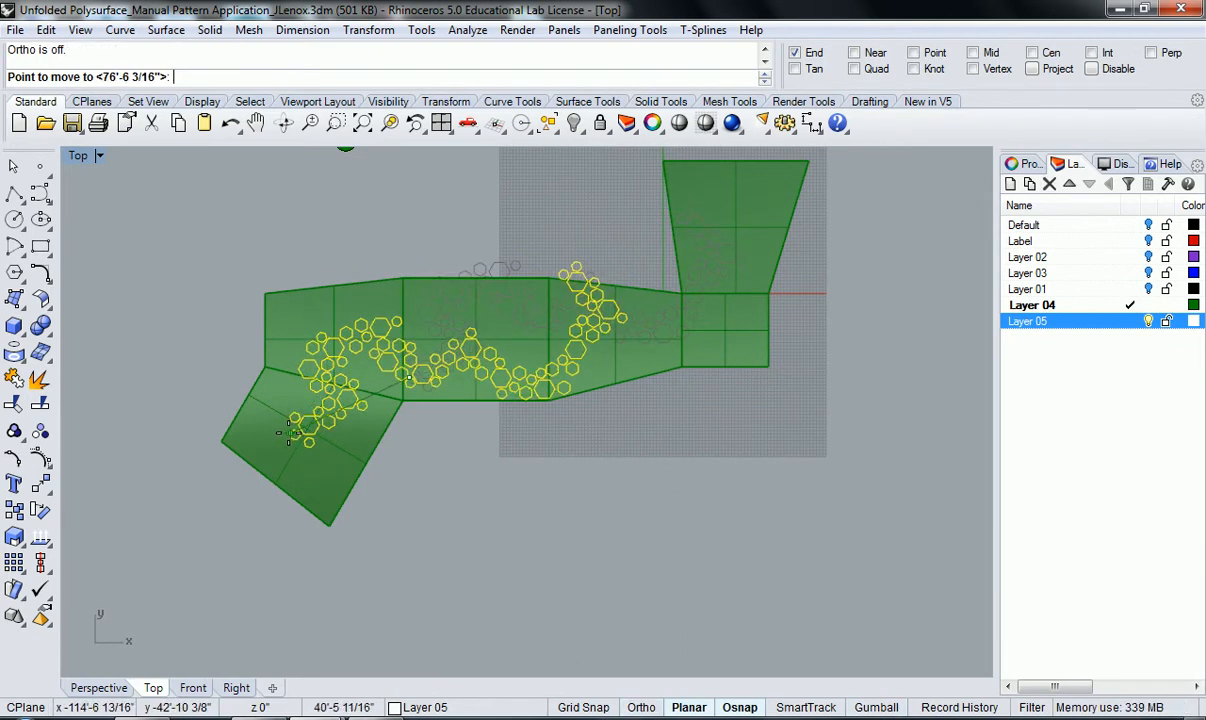
left_click(285, 425)
right_click_drag(533, 420, 523, 469)
scroll(563, 433, "up", 2)
left_click(611, 466)
right_click_drag(614, 473, 619, 518)
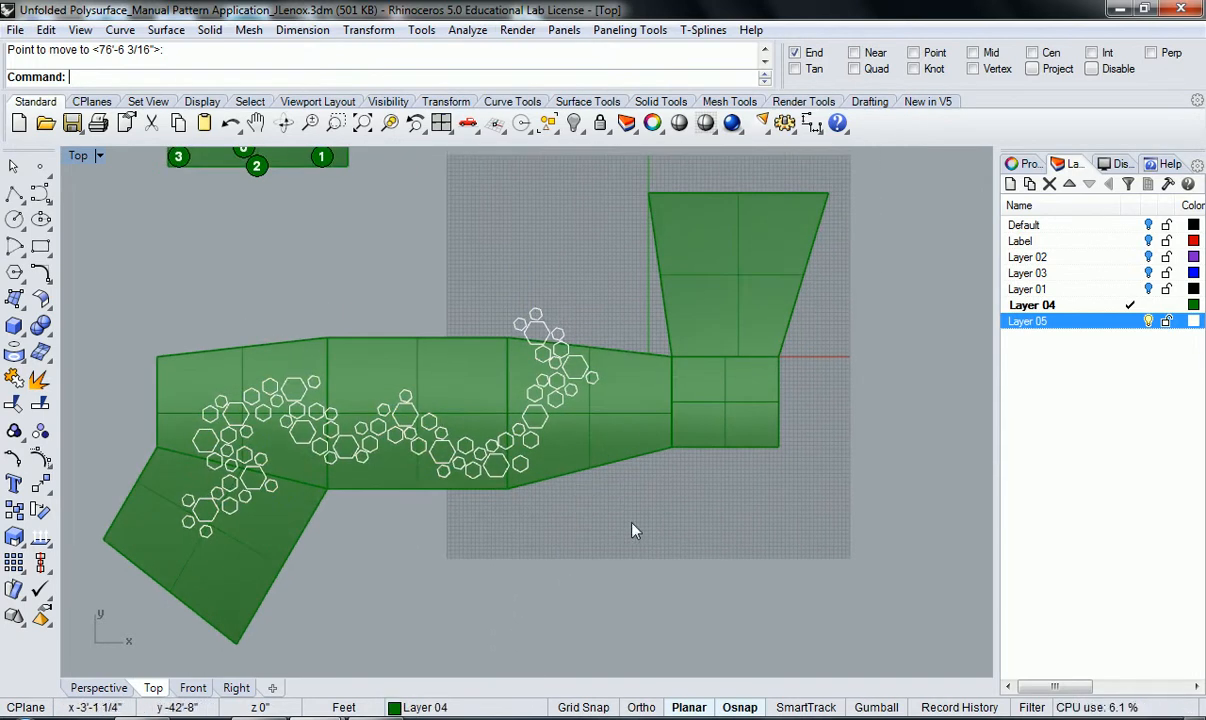
left_click(619, 425)
left_click_drag(619, 425, 606, 417)
key("ctrl+z")
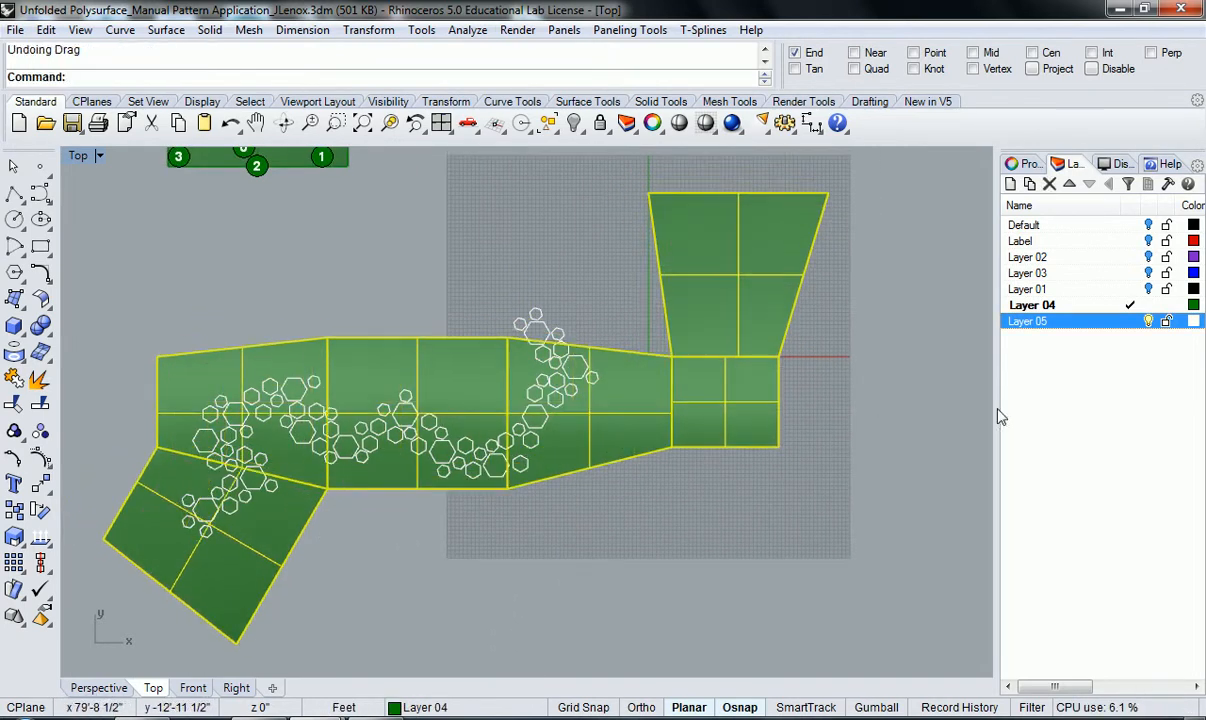
Make Layer 05 the current layer and lock Layer 04
left_click(1130, 321)
left_click(1068, 305)
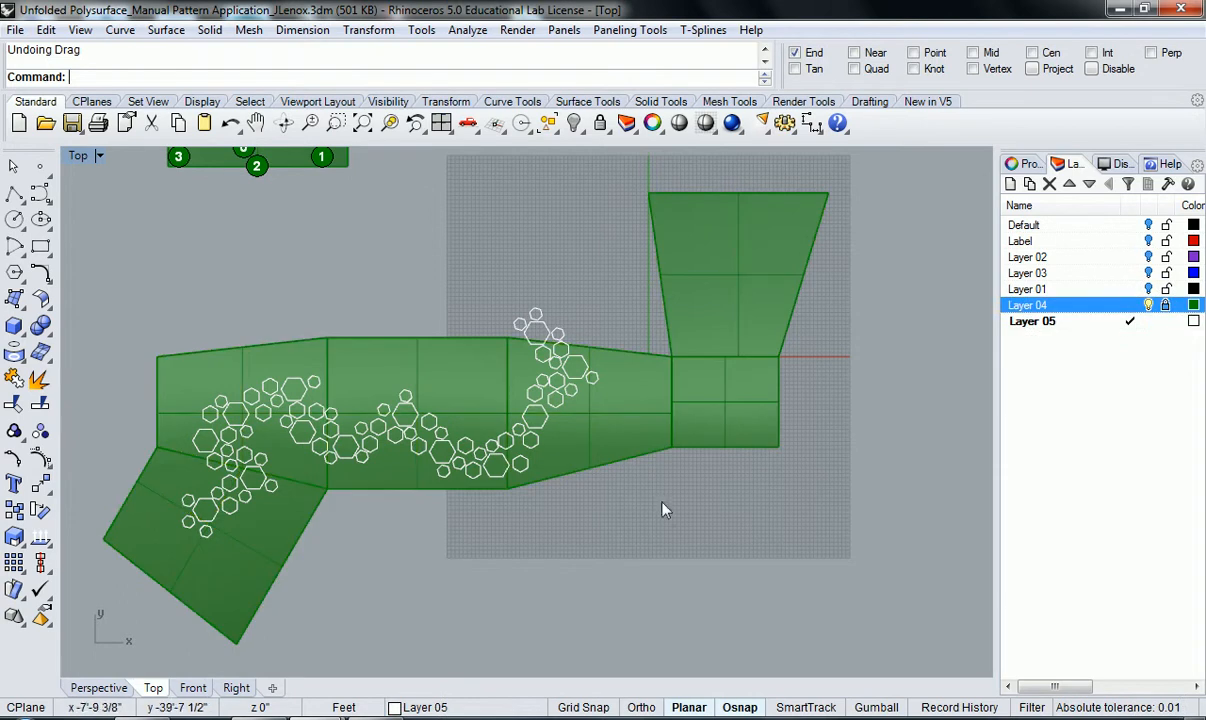
Rotate the 15 hexagons at the pattern's upper end clockwise about their large hexagon's center, using the Cen snap, to follow the tapering panel
scroll(610, 403, "up", 1)
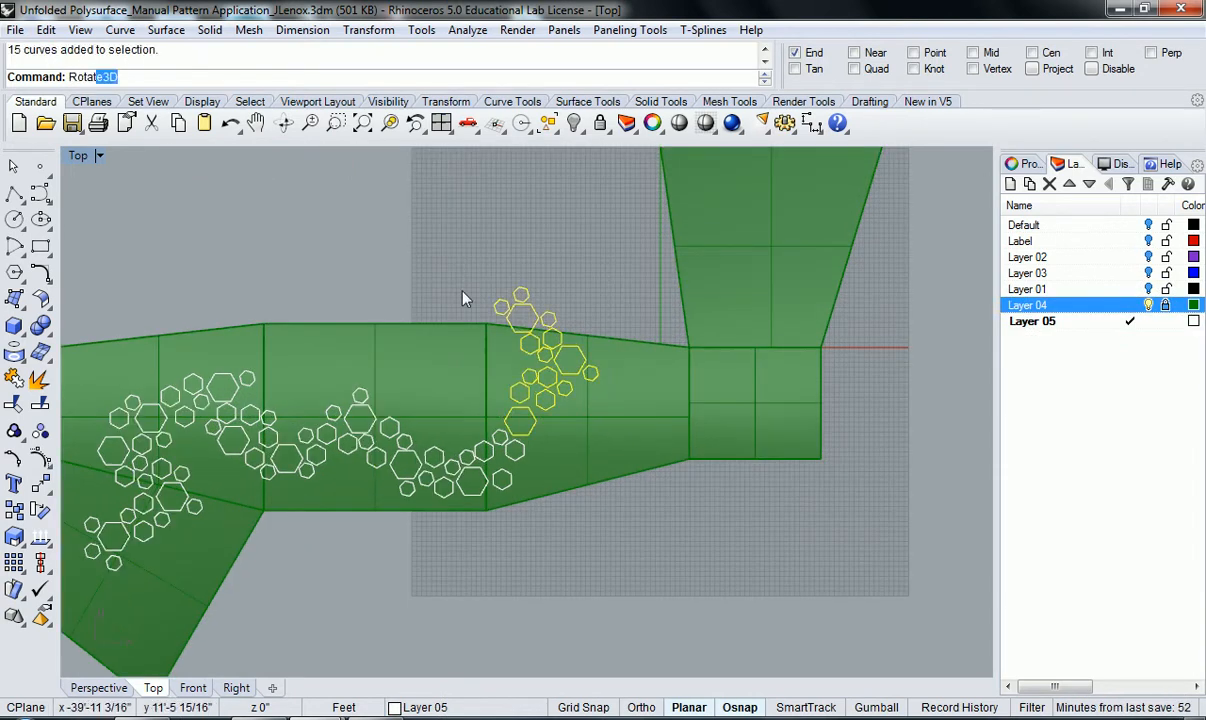
type("te")
key("Return")
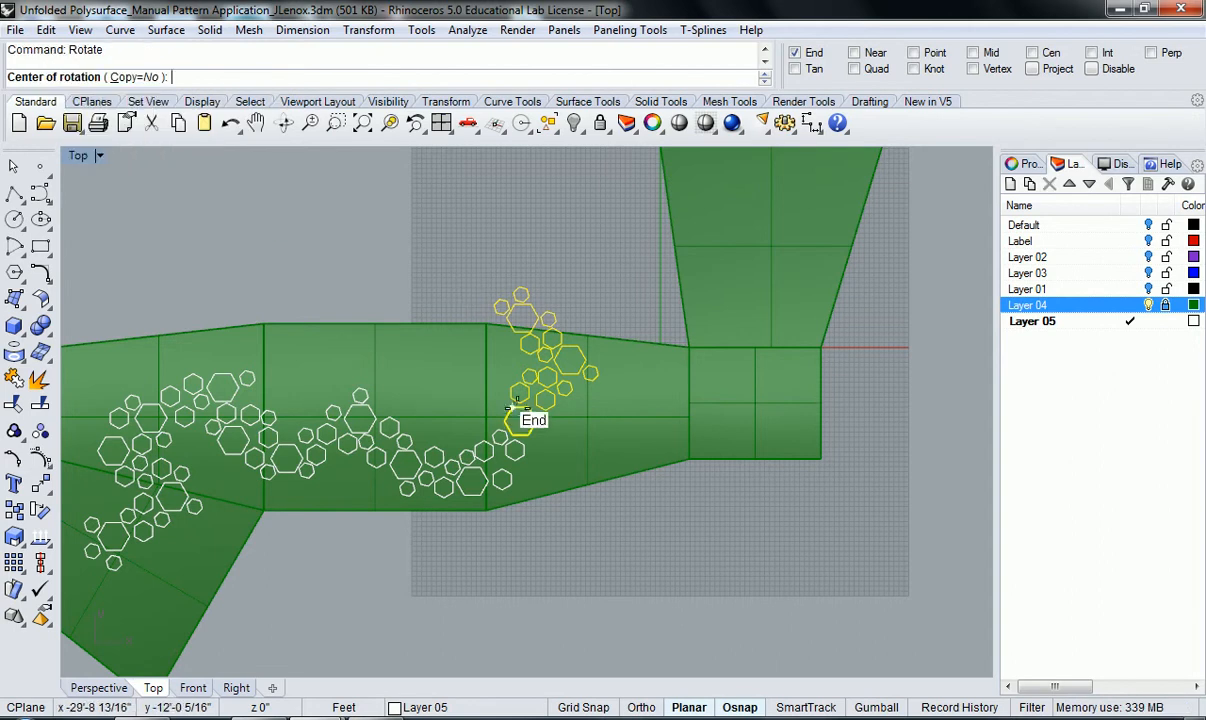
scroll(505, 405, "up", 2)
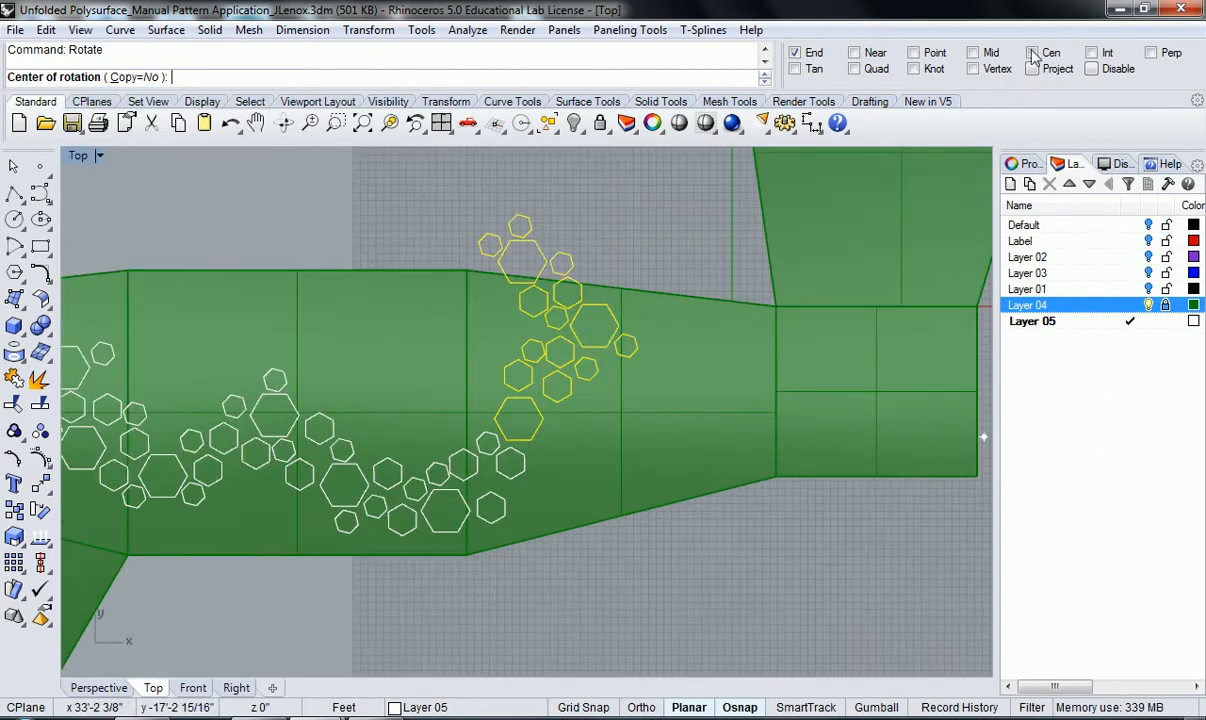
scroll(452, 476, "up", 2)
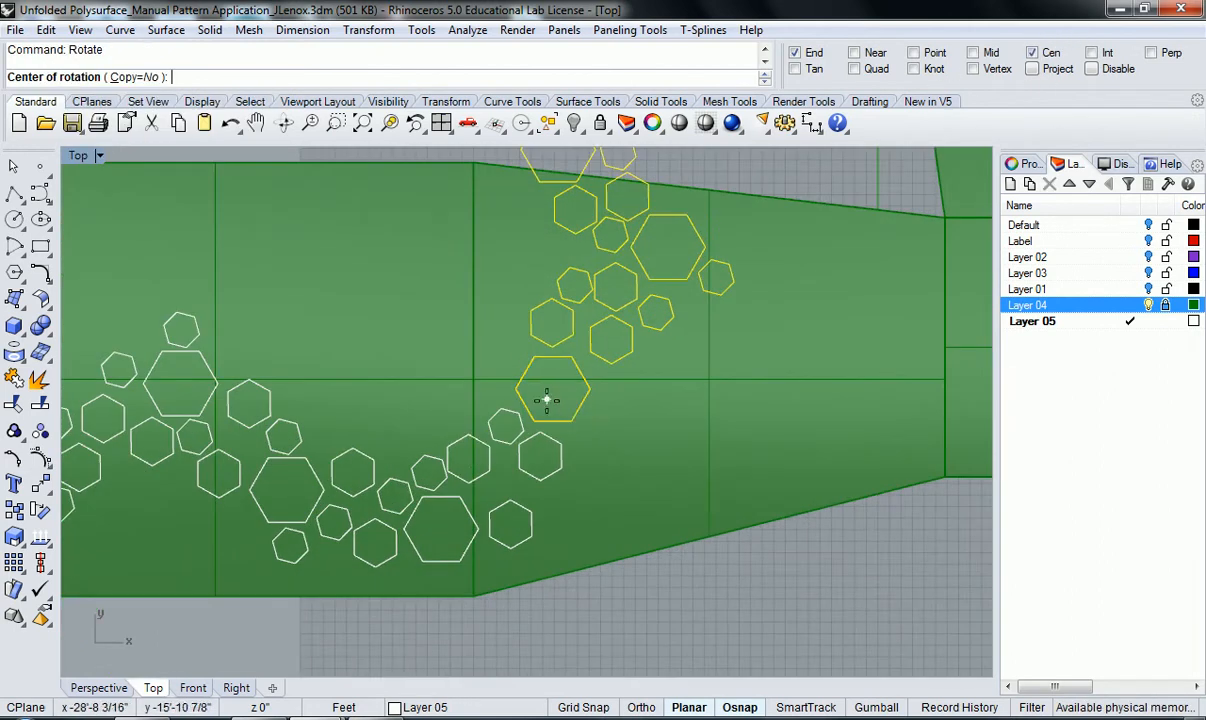
left_click(552, 390)
scroll(552, 386, "down", 3)
left_click(615, 193)
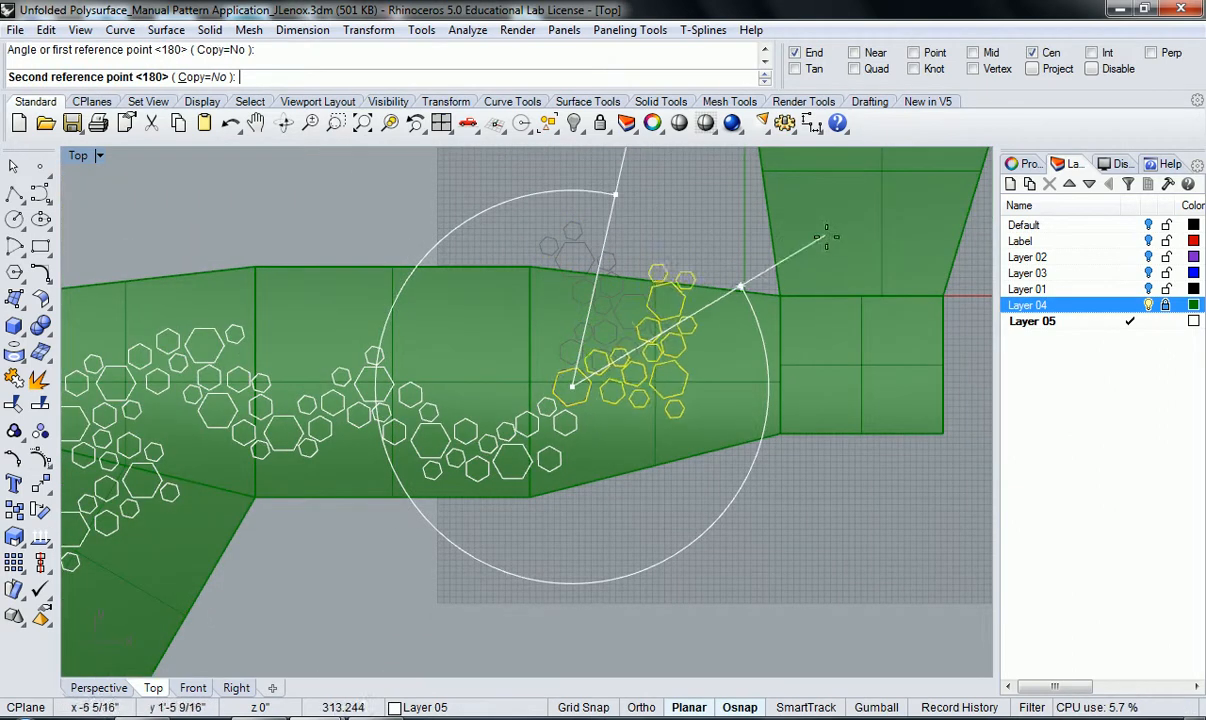
left_click(905, 336)
scroll(700, 420, "down", 4)
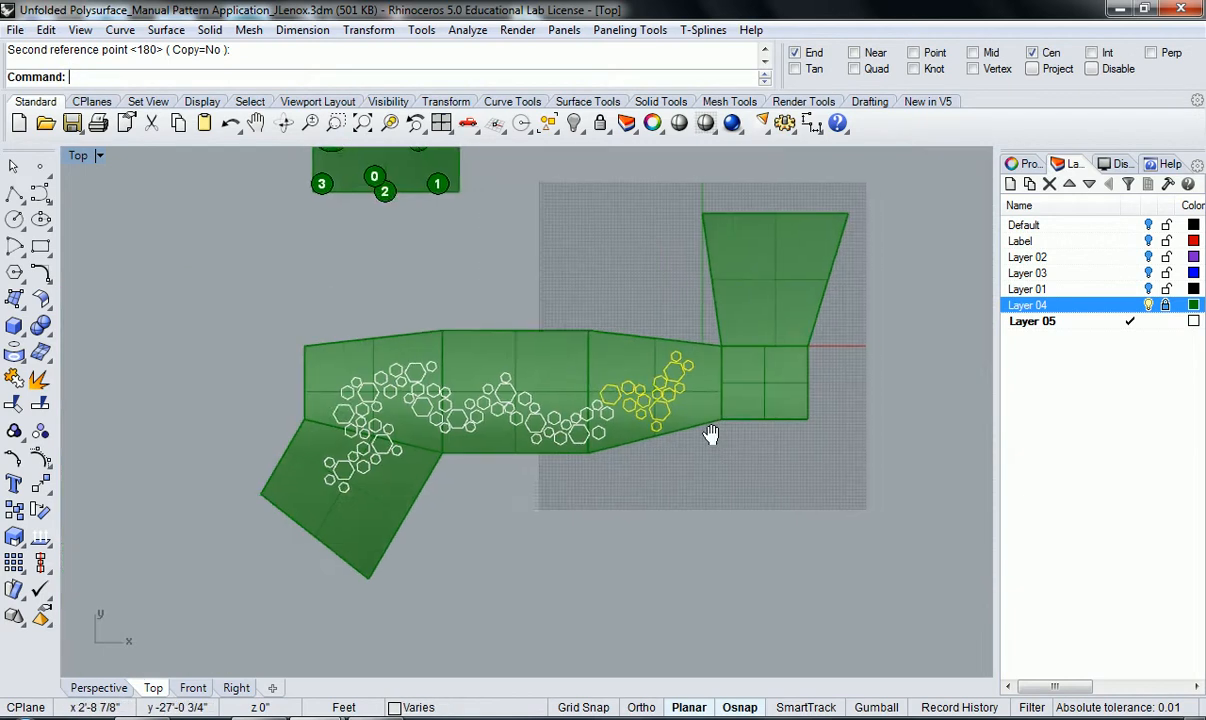
Try mirroring the rotated hexagons toward the small end panel with Copy=No, and undo the mirror
scroll(614, 425, "up", 2)
type("Mirror")
key("Return")
left_click(606, 361)
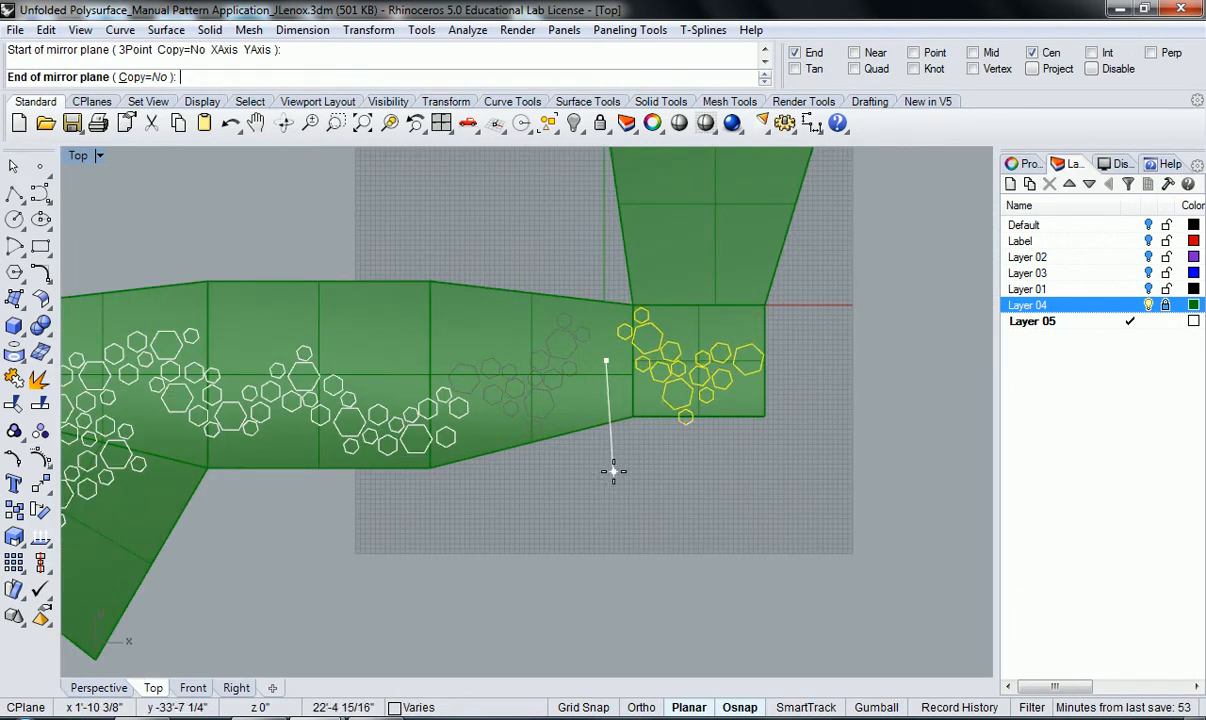
left_click(660, 498)
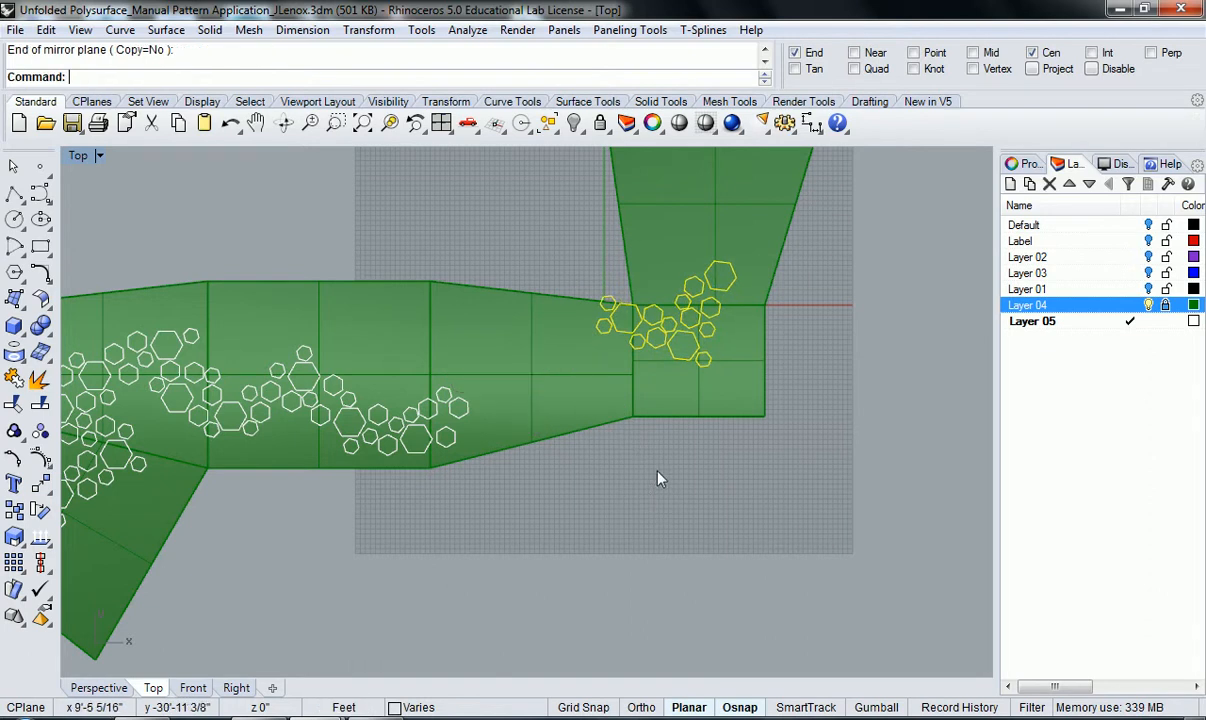
key("ctrl+z")
Mirror the rotated hexagons with Copy=Yes across a slanted line near the small end panel
left_click(605, 390)
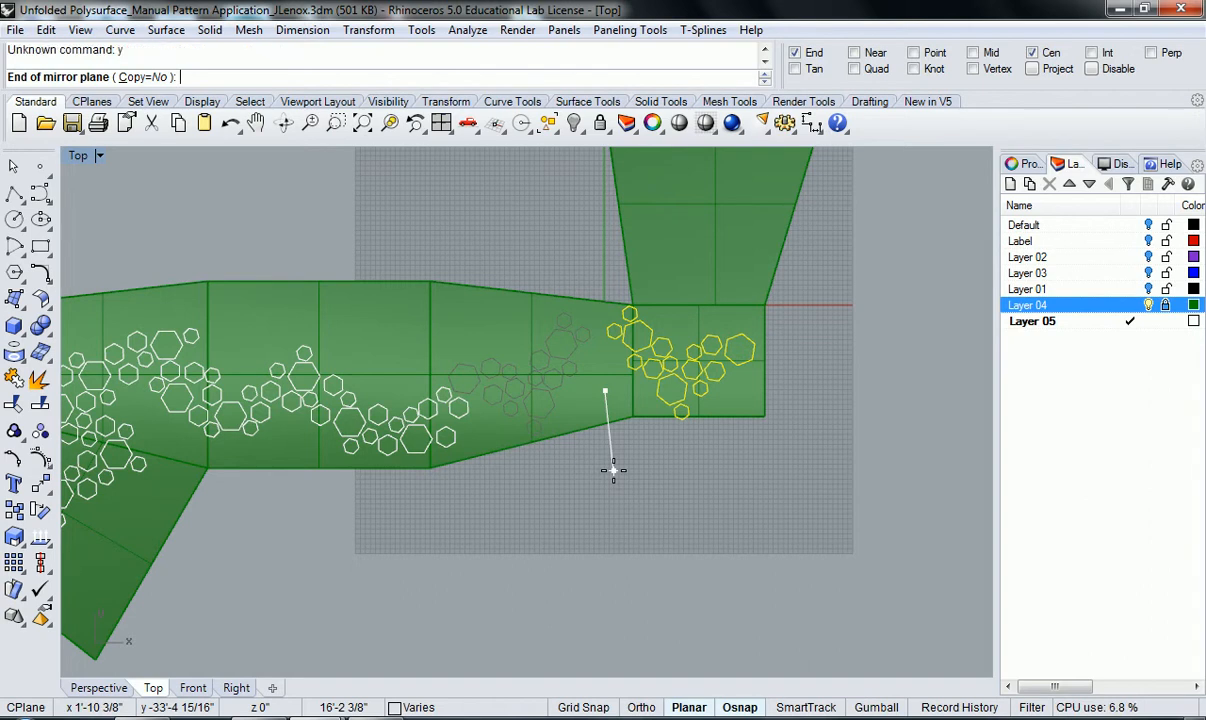
type("c")
key("Return")
left_click(637, 488)
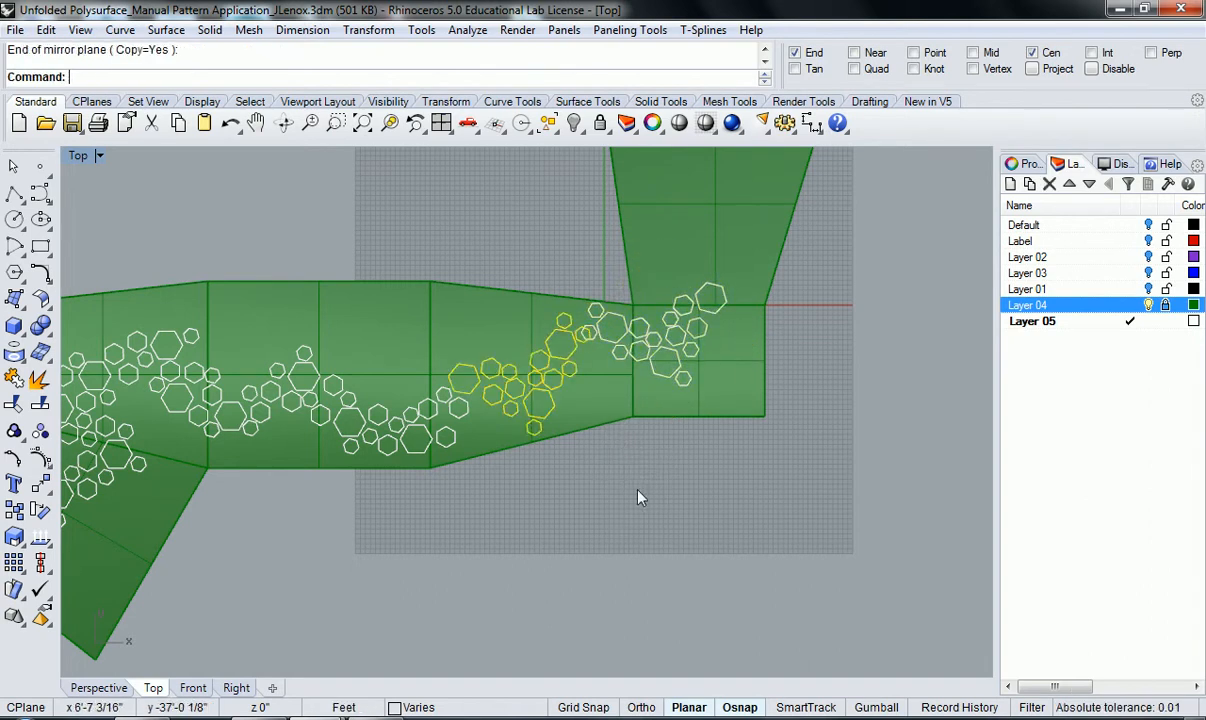
right_click_drag(606, 434, 566, 444)
type("m")
key("Return")
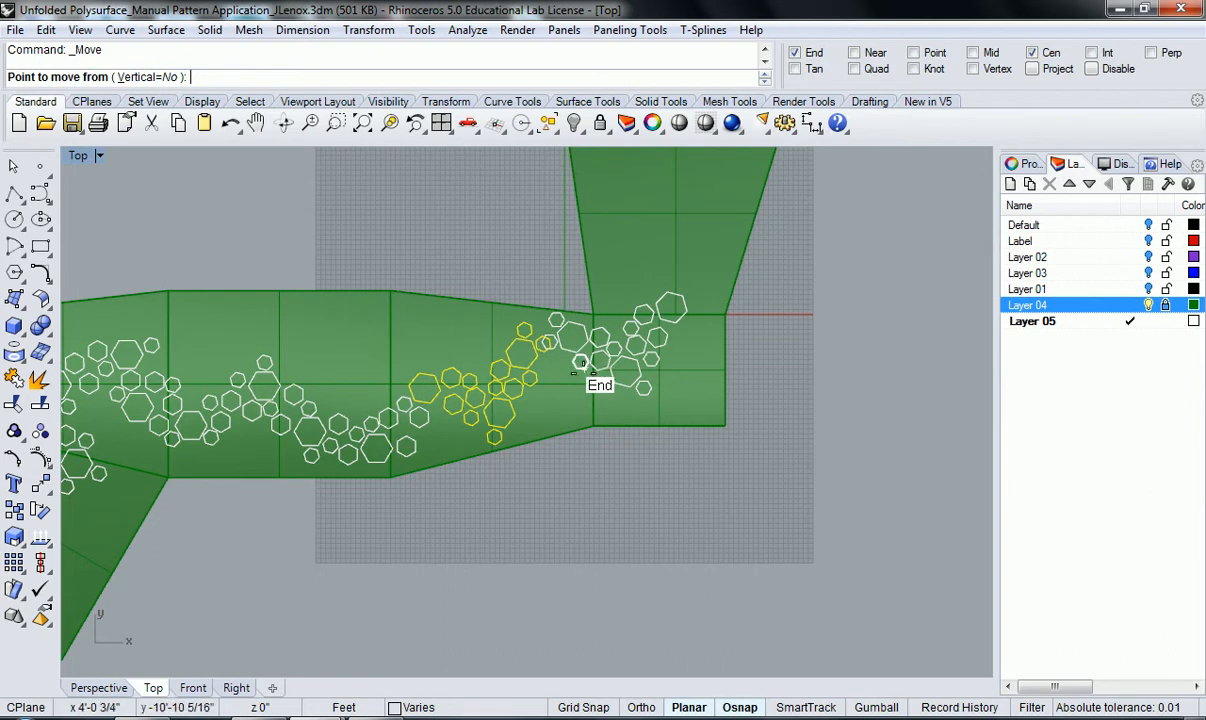
key("Escape")
key("Escape")
Select only the mirrored hexagons and move them onto the small end panel with object snaps disabled
scroll(532, 277, "up", 2)
left_click_drag(827, 489, 820, 480)
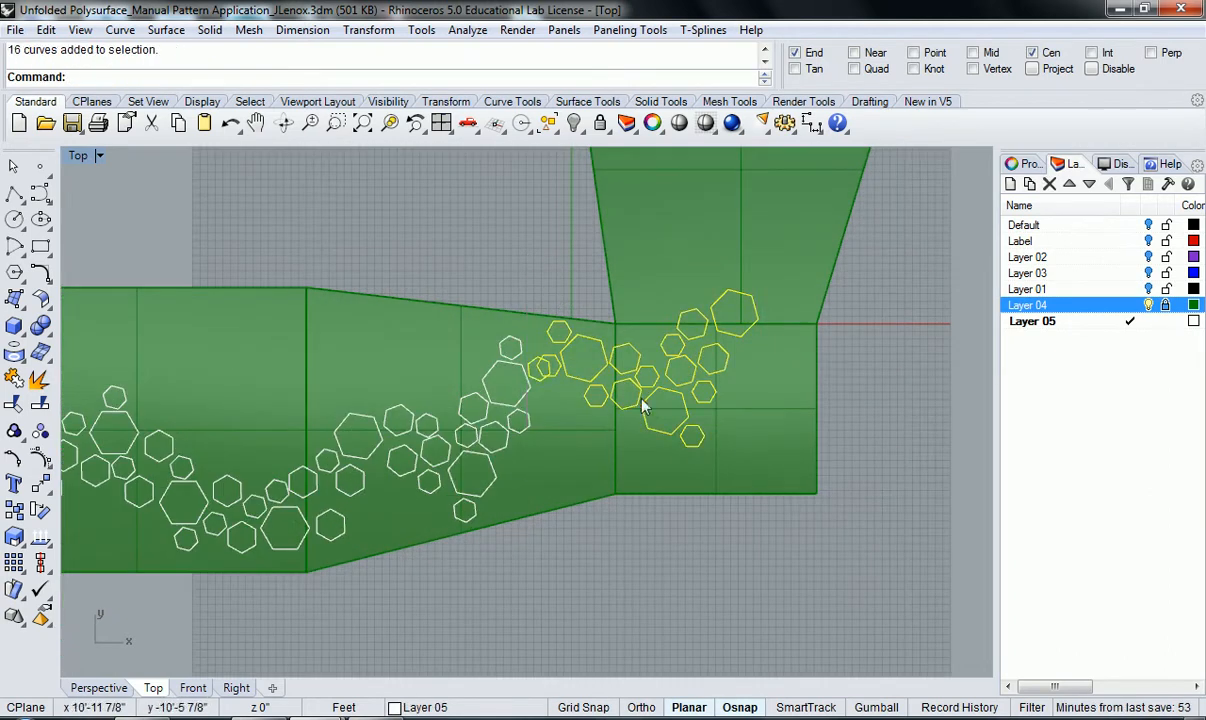
left_click(570, 398, "ctrl")
right_click_drag(570, 398, 460, 360)
key("Return")
left_click(512, 364)
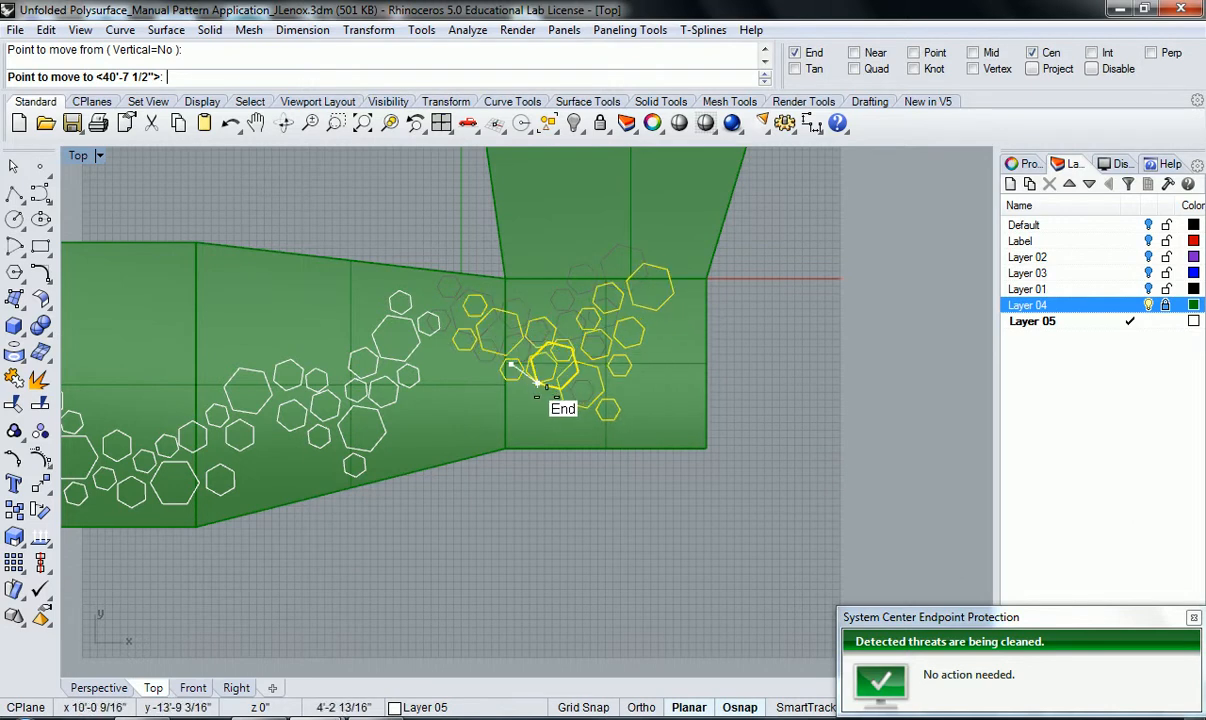
left_click(1091, 69)
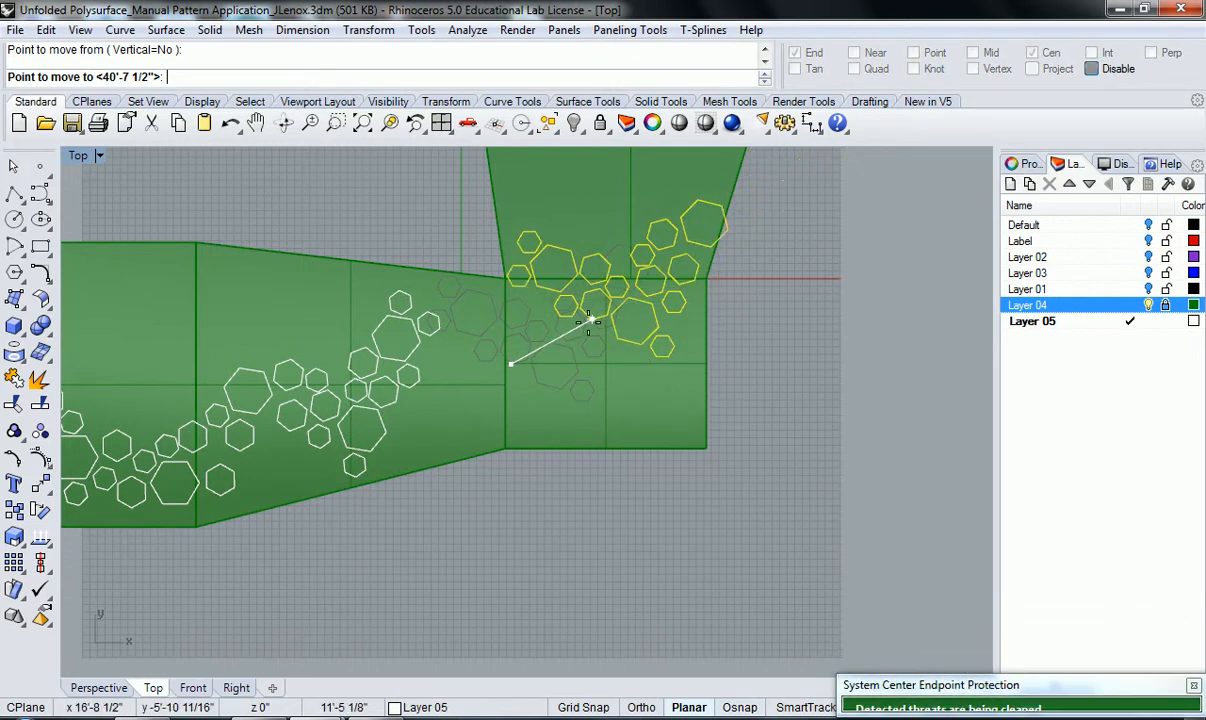
left_click(541, 398)
Copy the mirrored hexagon cluster from the small end panel up onto the adjoining trapezoidal panel
scroll(541, 398, "down", 2)
right_click_drag(543, 395, 631, 480)
type("Co")
key("Return")
left_click(640, 472)
left_click(676, 296)
key("Return")
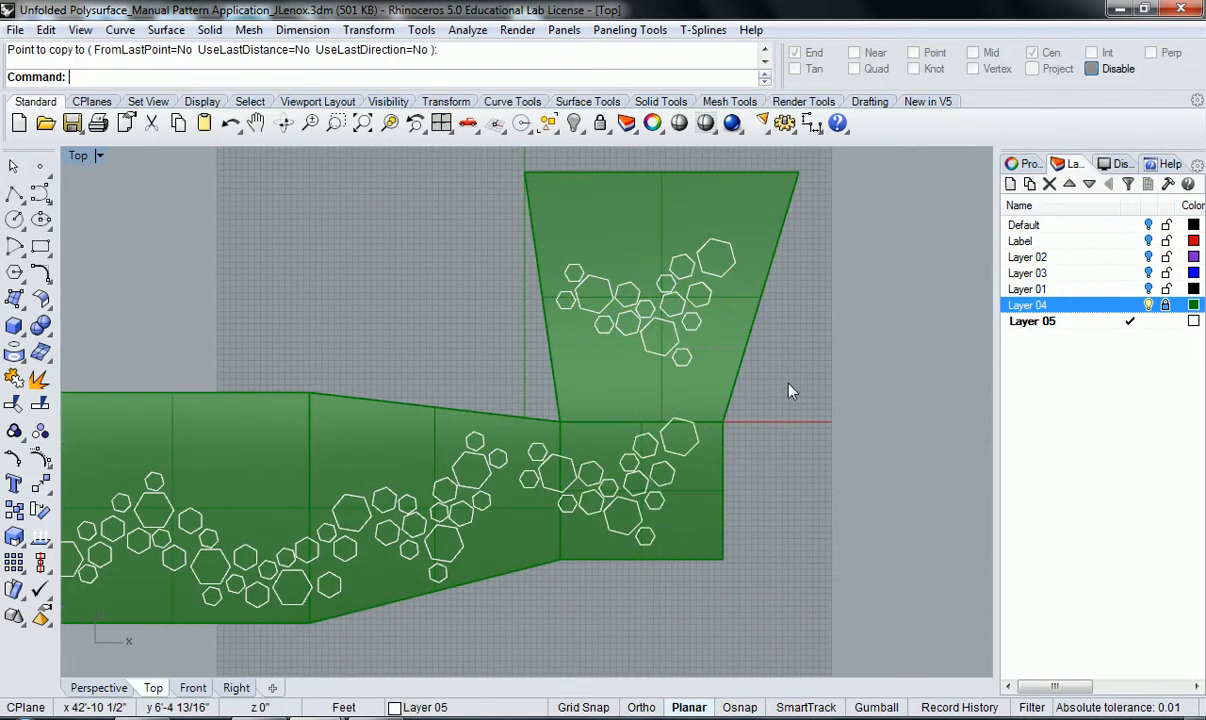
Rotate the copied hexagons on the trapezoidal panel counterclockwise about their lower large hexagon so the cluster runs up the panel
left_click_drag(498, 222, 534, 238)
type("Rotate")
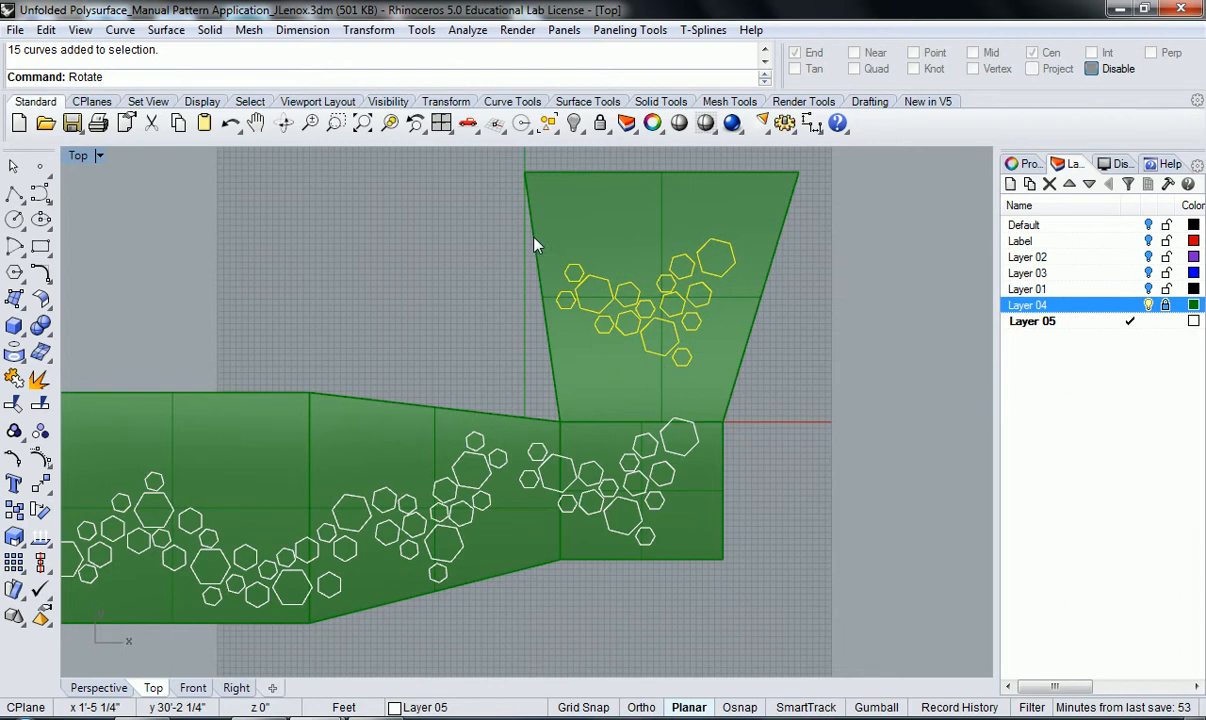
key("Return")
left_click(657, 335)
left_click(825, 362)
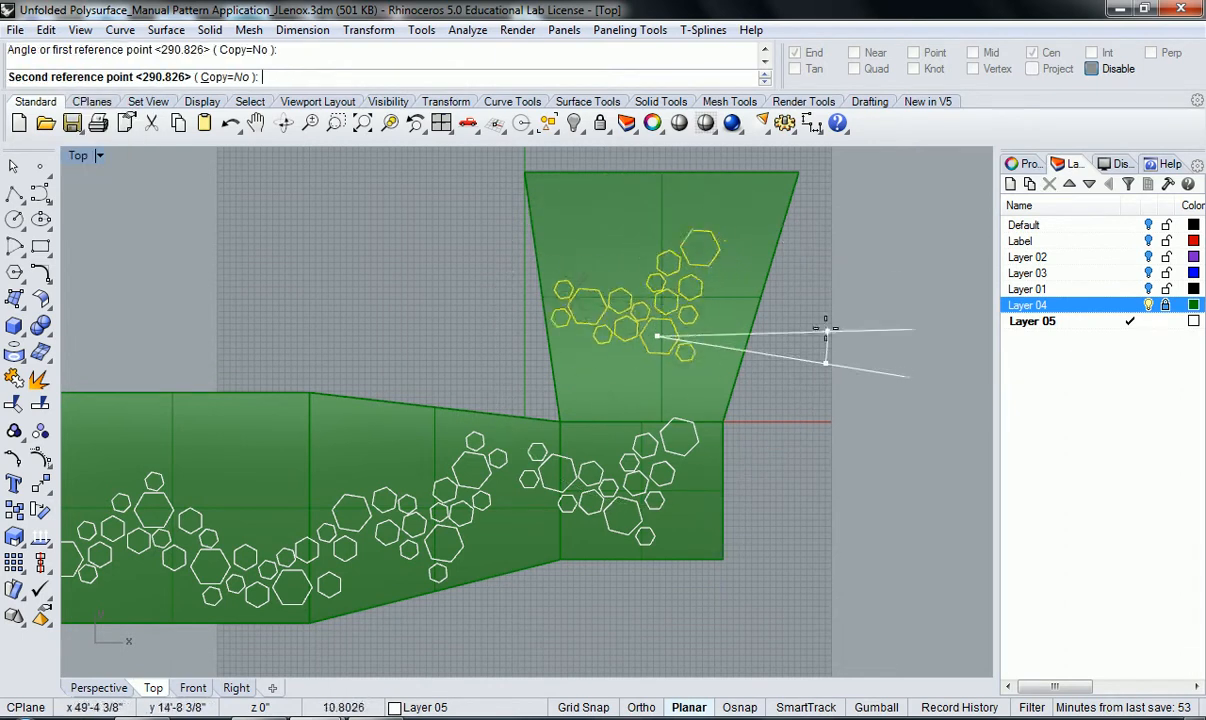
left_click(692, 208)
Move the rotated cluster slightly right and up on the trapezoidal panel so it continues the hexagon pattern below
type("m")
key("Return")
left_click(783, 406)
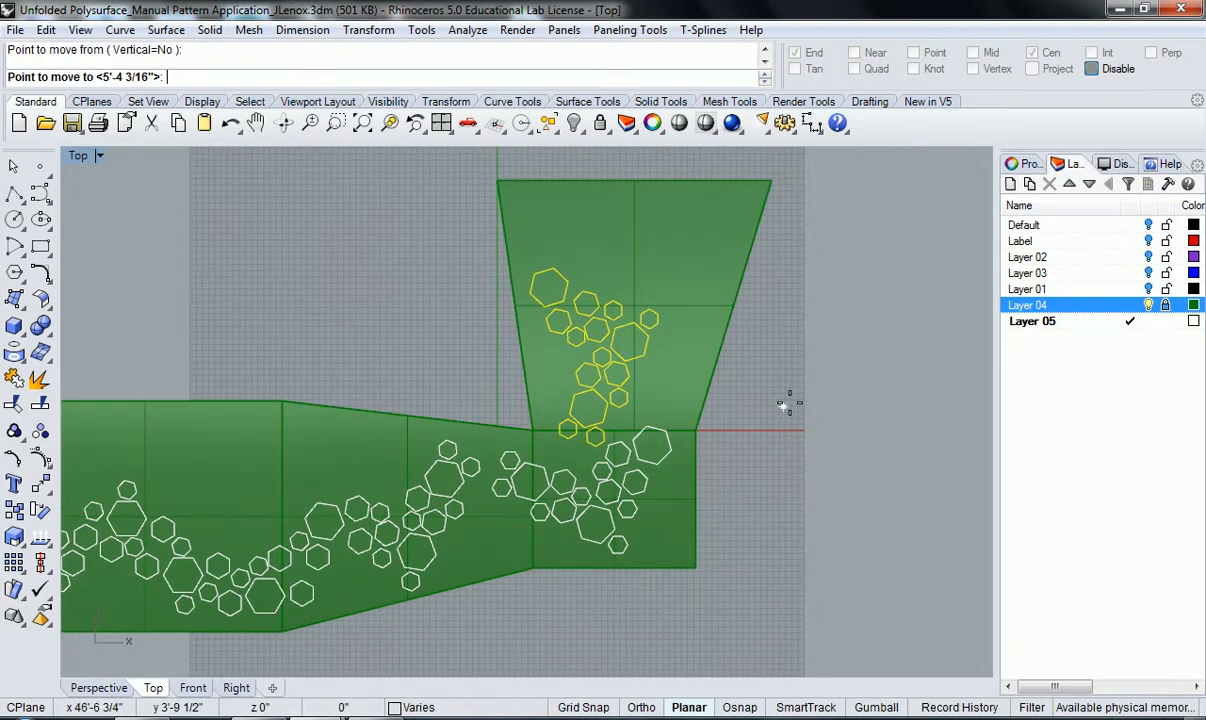
left_click(810, 388)
left_click(764, 380)
scroll(764, 378, "down", 6)
scroll(587, 369, "up", 5)
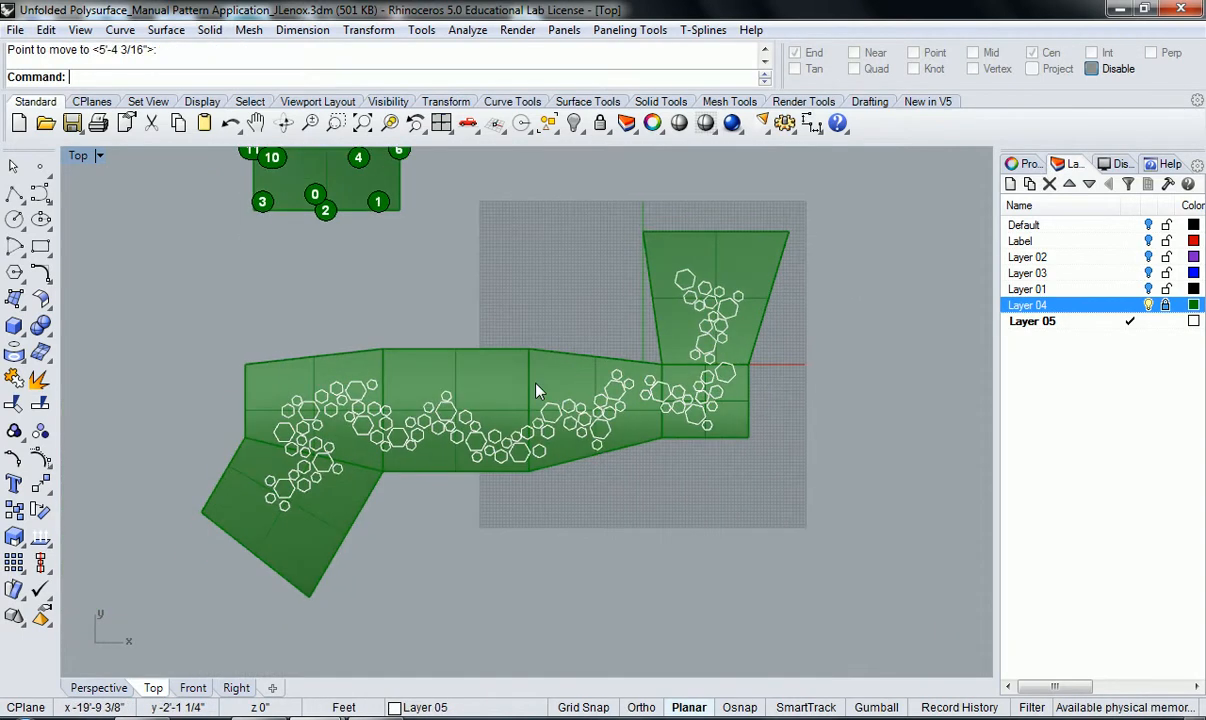
Unlock Layer 04 and split the unrolled polysurface using all the hexagon curves on its panels as cutting objects
scroll(528, 423, "down", 3)
right_click_drag(452, 383, 420, 427)
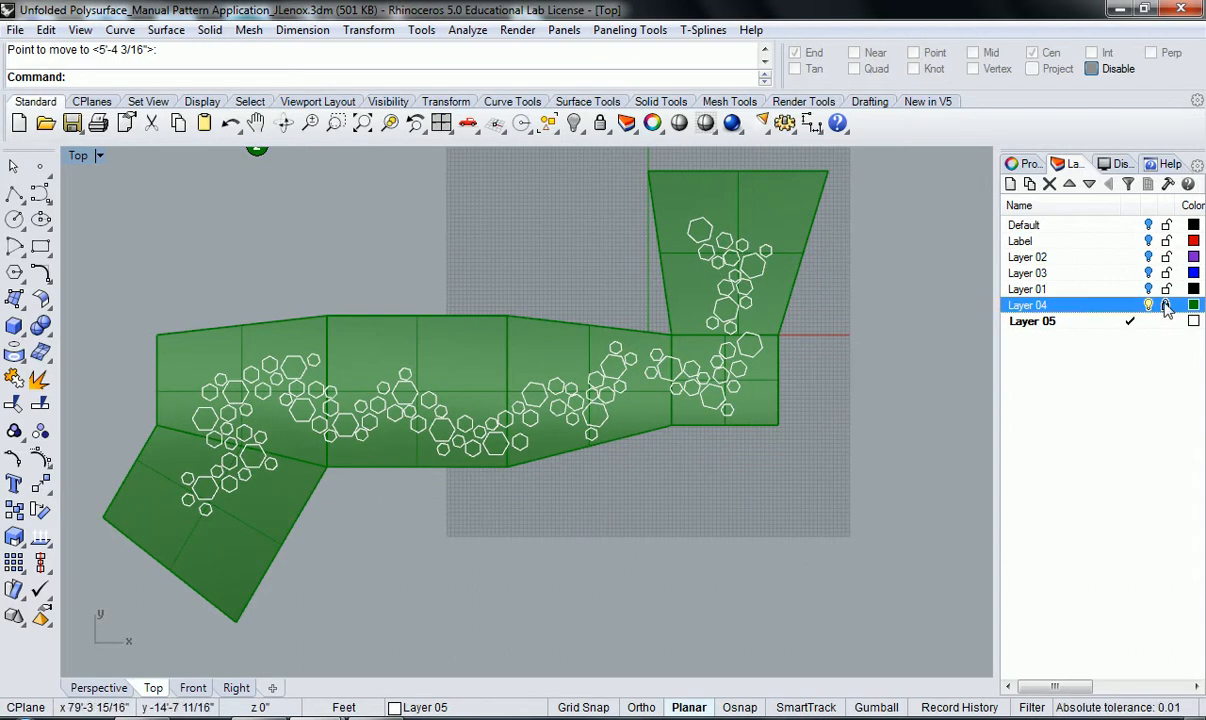
type("Spl")
key("Return")
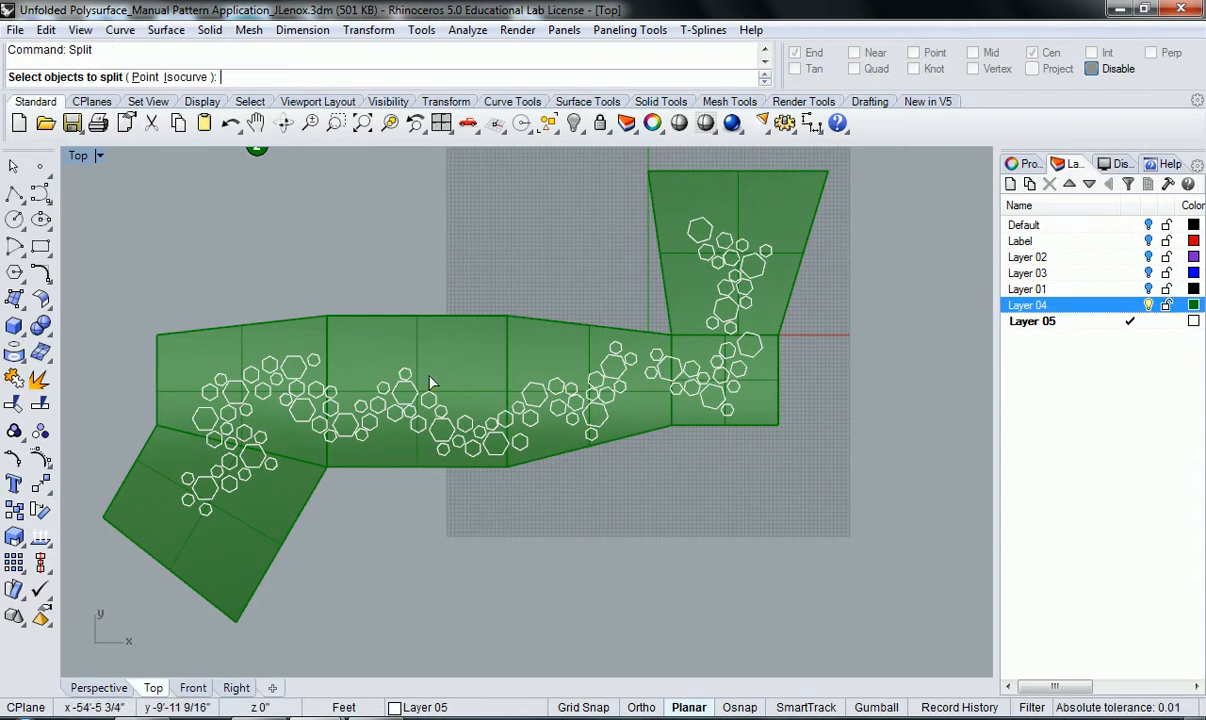
left_click(365, 353)
key("Return")
scroll(800, 550, "down", 2)
left_click_drag(805, 553, 388, 332)
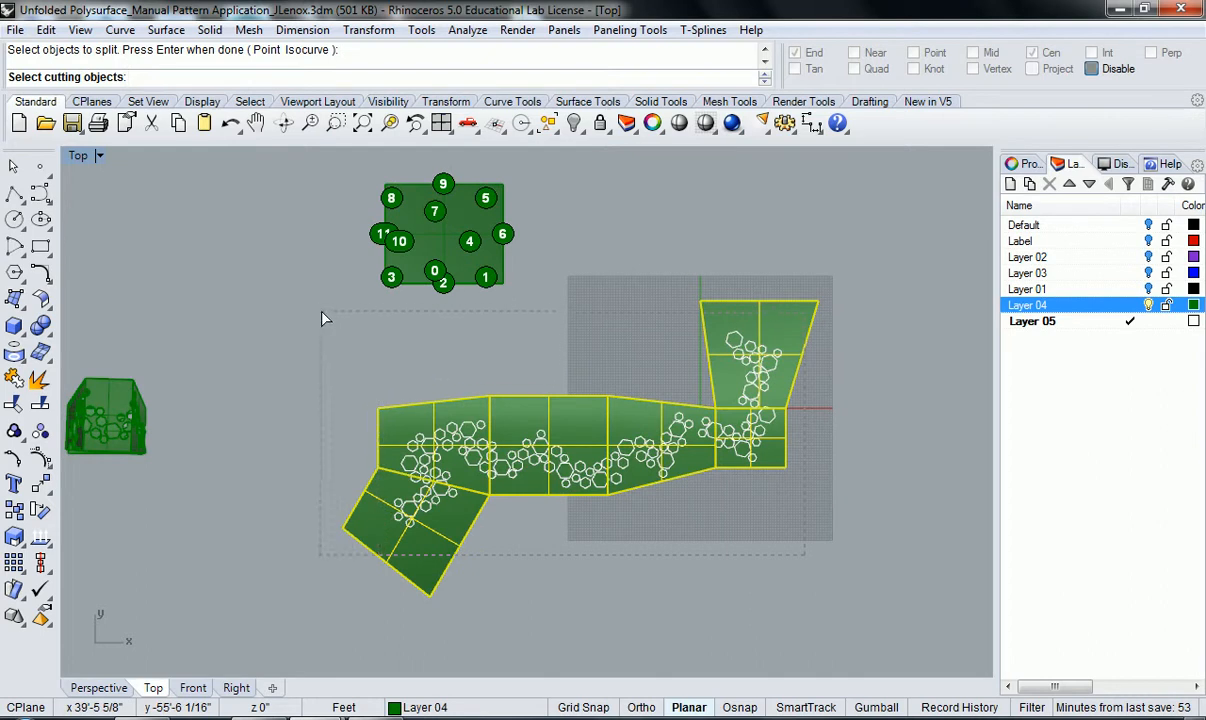
left_click_drag(320, 313, 322, 324)
key("Return")
Hide the perforated unrolled polysurface left by the split so that only the hexagon cut-outs remain
right_click_drag(554, 416, 505, 398)
left_click(520, 402)
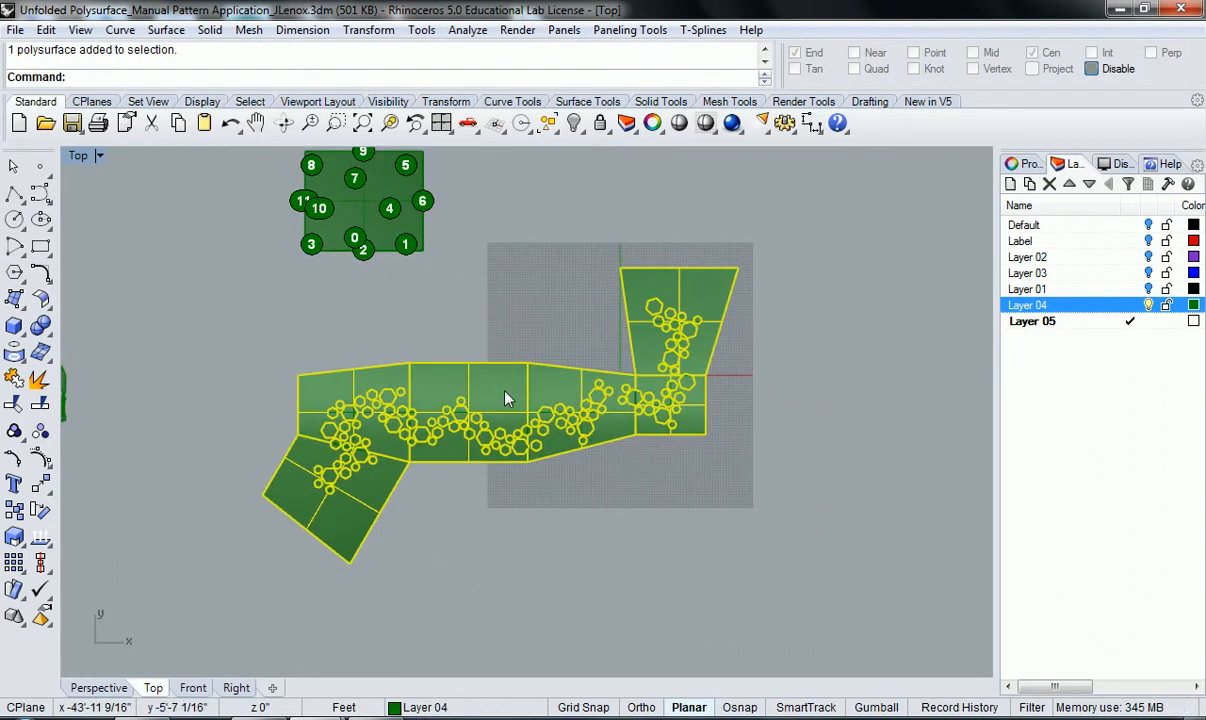
key("ctrl+h")
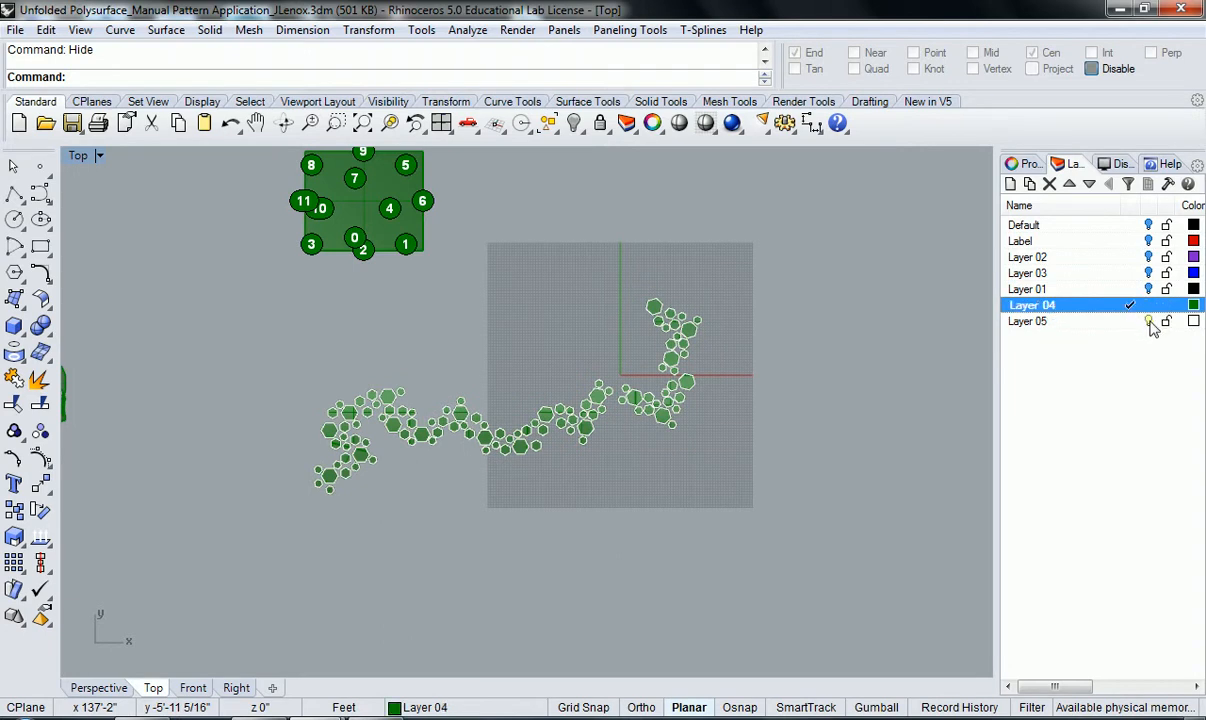
With Layer 04 current and Layer 05 turned off, delete all the leftover hexagon cut-out surfaces
left_click(1148, 321)
key("ctrl+a")
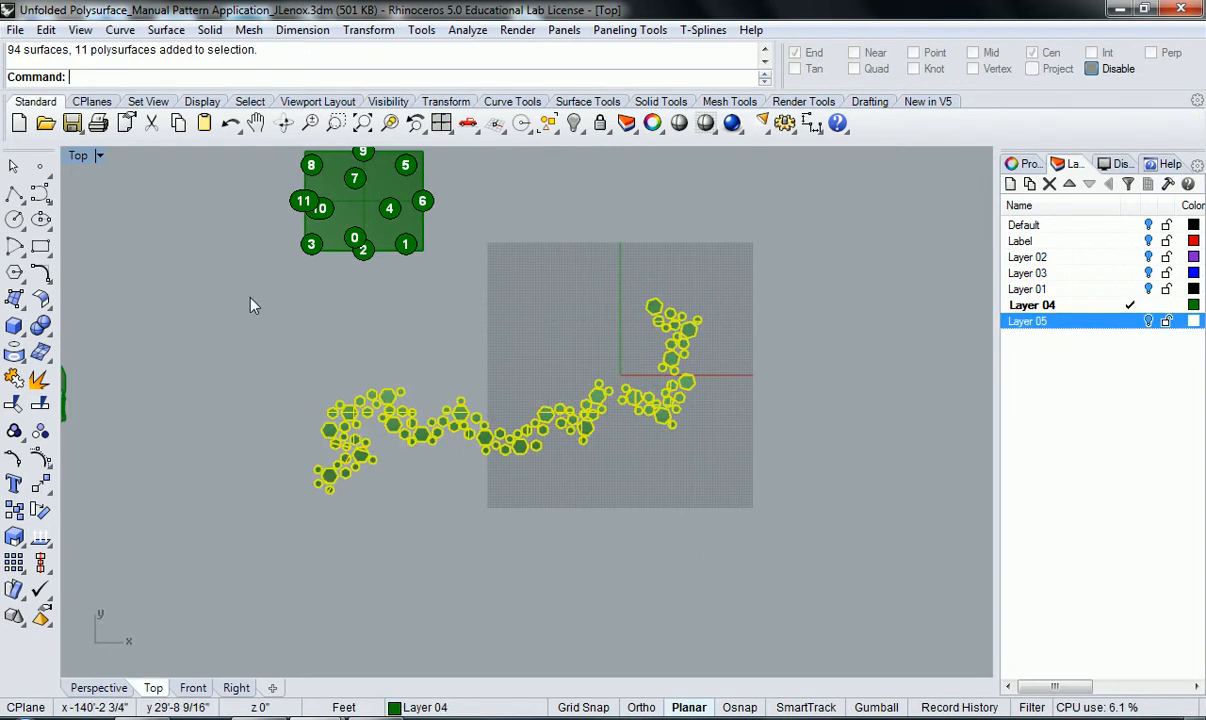
key("Delete")
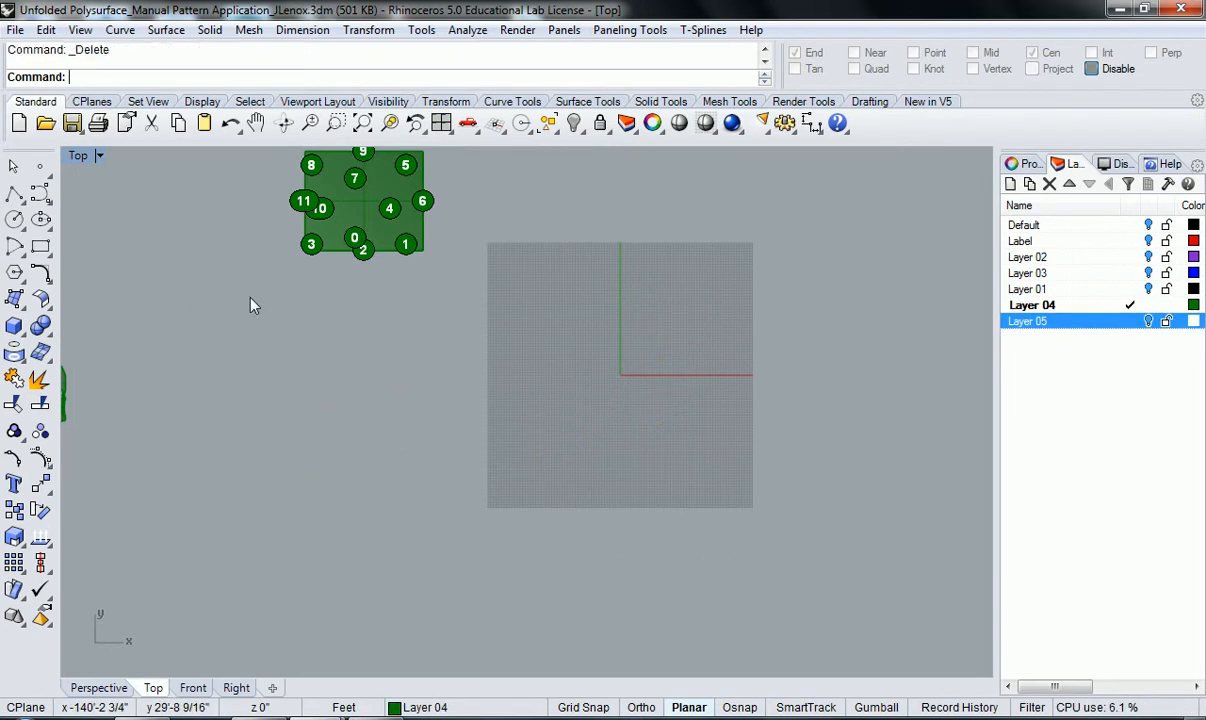
Show the hidden perforated unrolled panels again, leaving Layer 05 turned off
left_click(1149, 321)
left_click(1149, 321)
type("S")
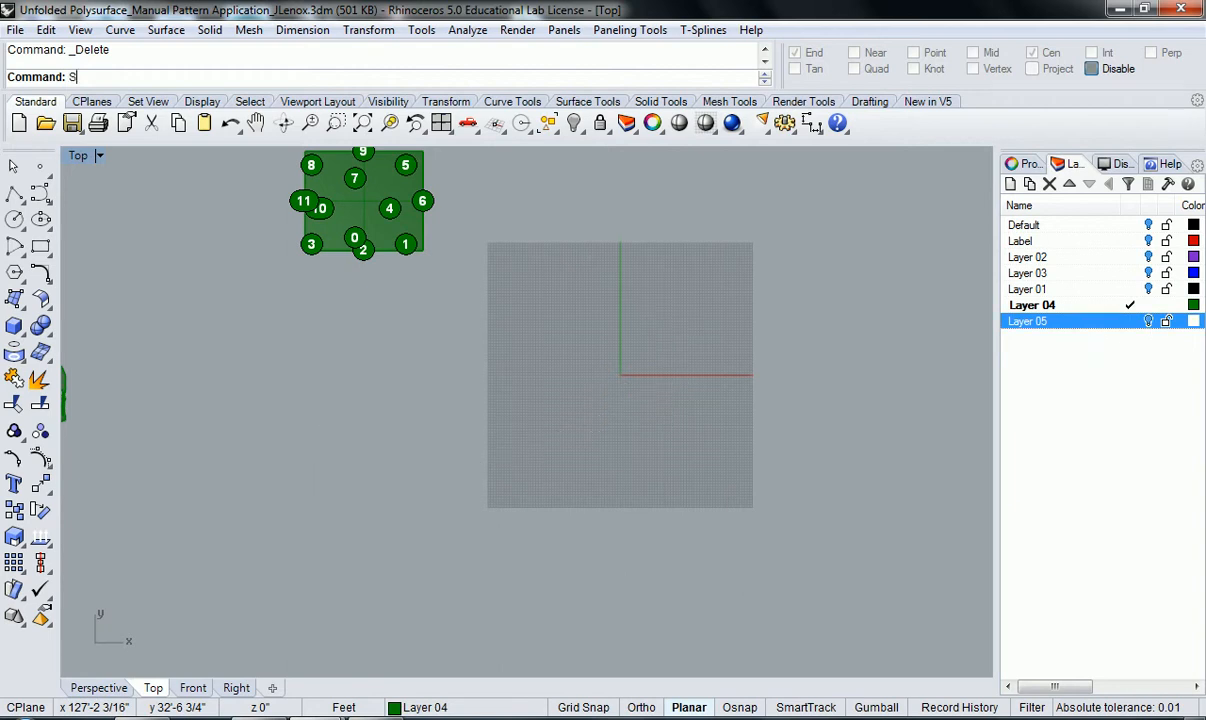
type("how")
key("Return")
Switch to a maximized Perspective view and select the labelled tapered box
right_click_drag(574, 405, 585, 410)
double_click(84, 158)
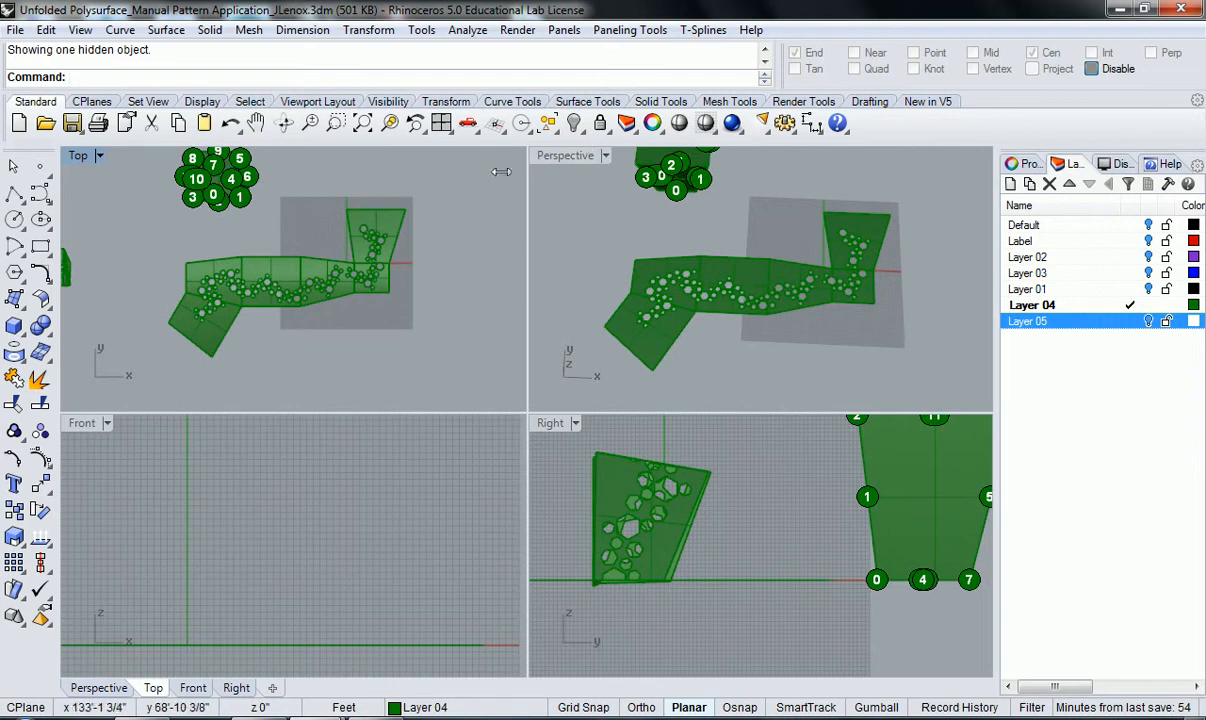
double_click(562, 156)
right_click_drag(478, 299, 546, 358)
left_click(436, 287)
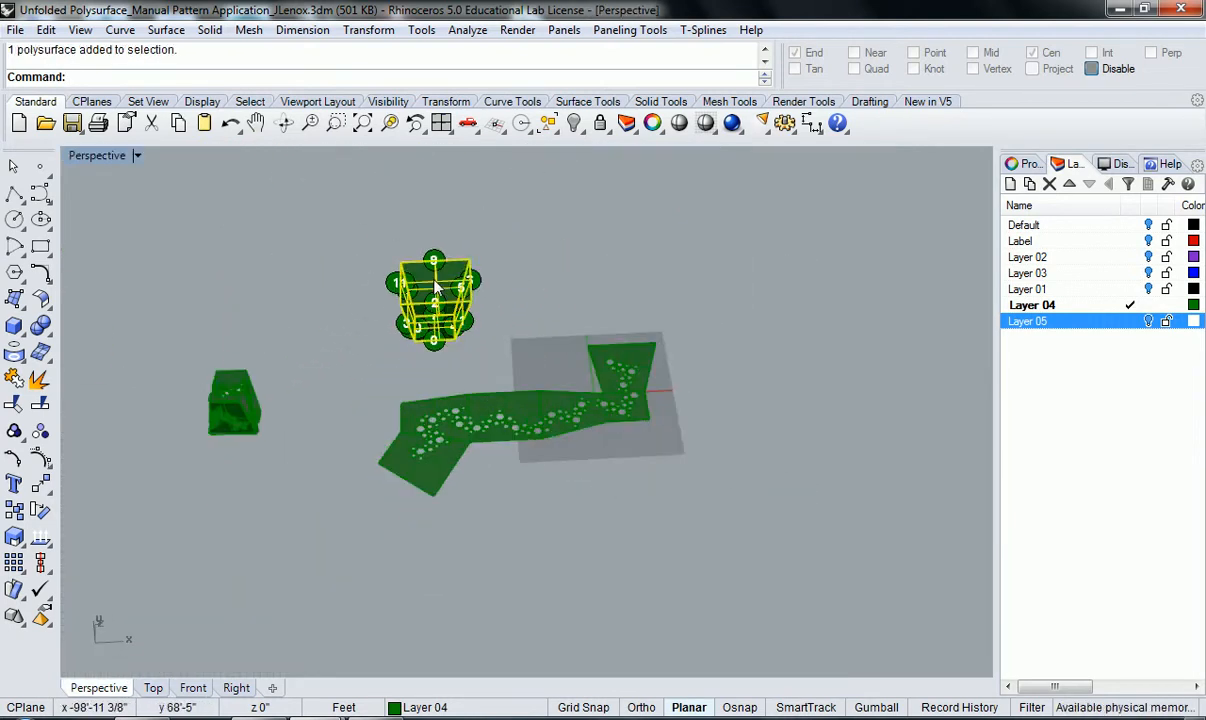
type("Cop")
key("Return")
left_click(472, 368)
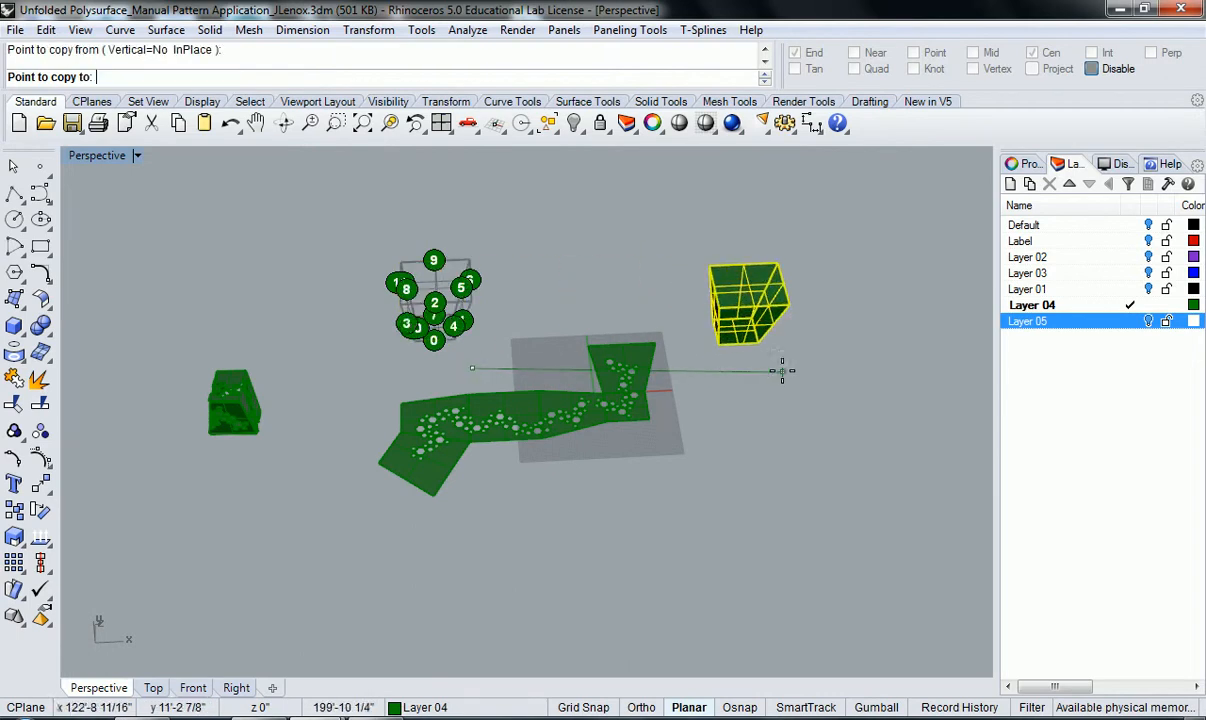
key("Escape")
Add the perforated unrolled panels to the selection and copy them with the tapered box to an empty area along X with Ortho on
left_click(613, 350, "shift")
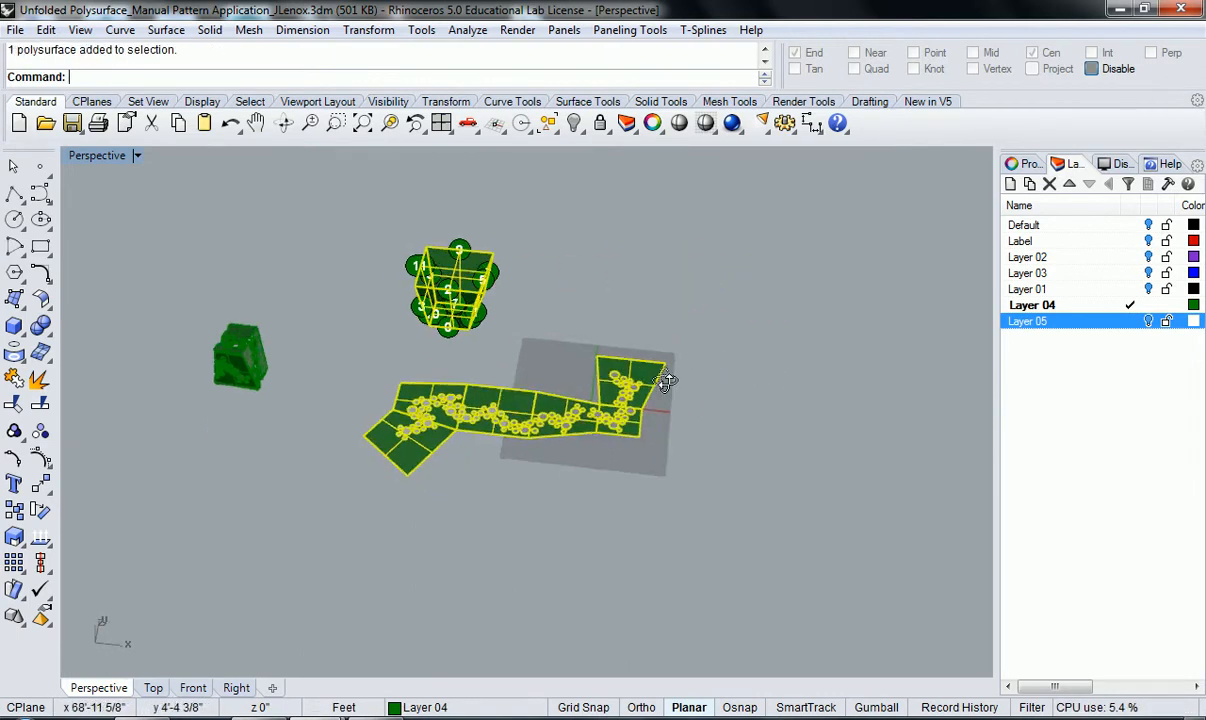
key("Return")
right_click_drag(632, 345, 548, 300, "shift")
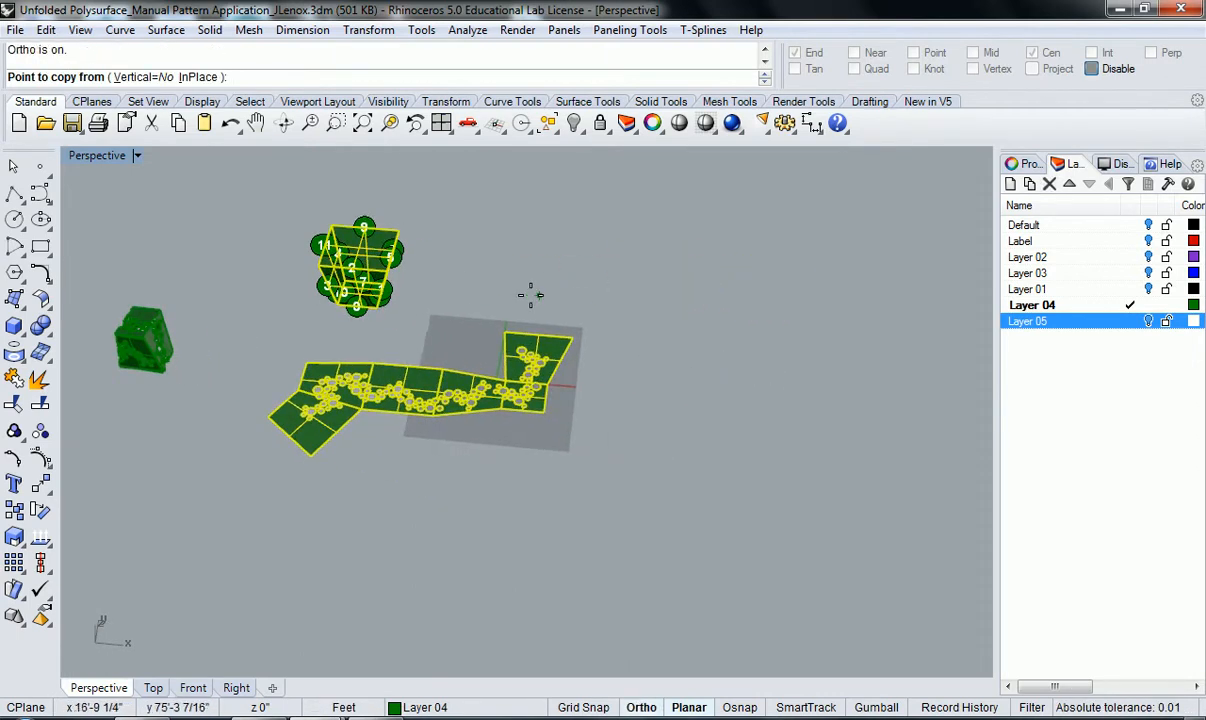
left_click(467, 286)
key("F8")
left_click(843, 321)
key("Return")
Turn on Layer 01 and move the numbered text dots of the original tapered box onto that layer
right_click_drag(654, 341, 545, 430)
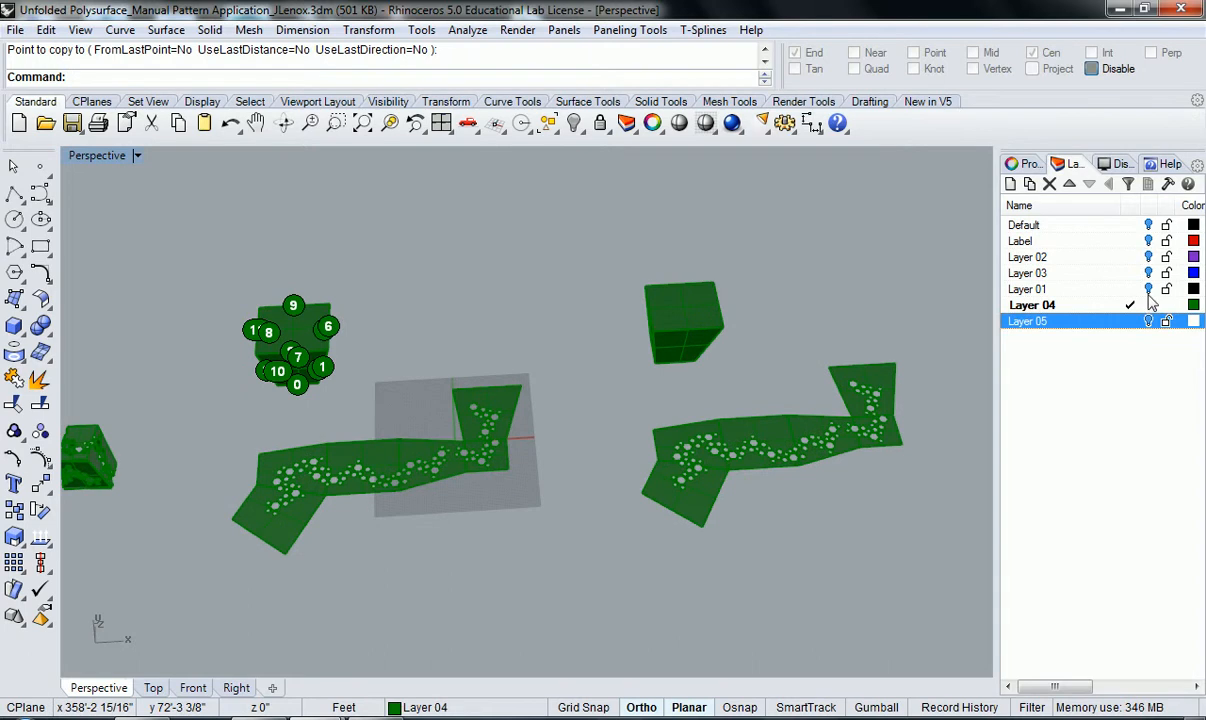
left_click(1148, 289)
left_click(320, 305)
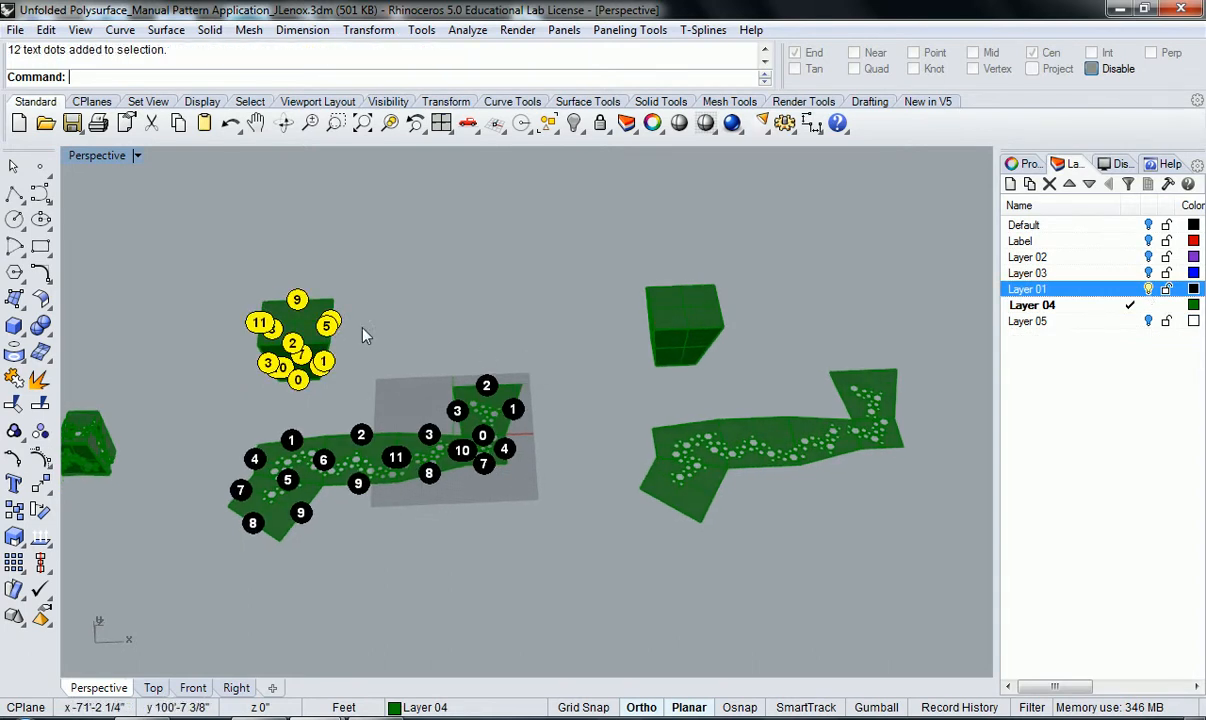
right_click(1030, 289)
left_click(1090, 621)
left_click(520, 585)
Move the copied tapered box onto Layer 01
right_click_drag(520, 585, 633, 346)
left_click(650, 332)
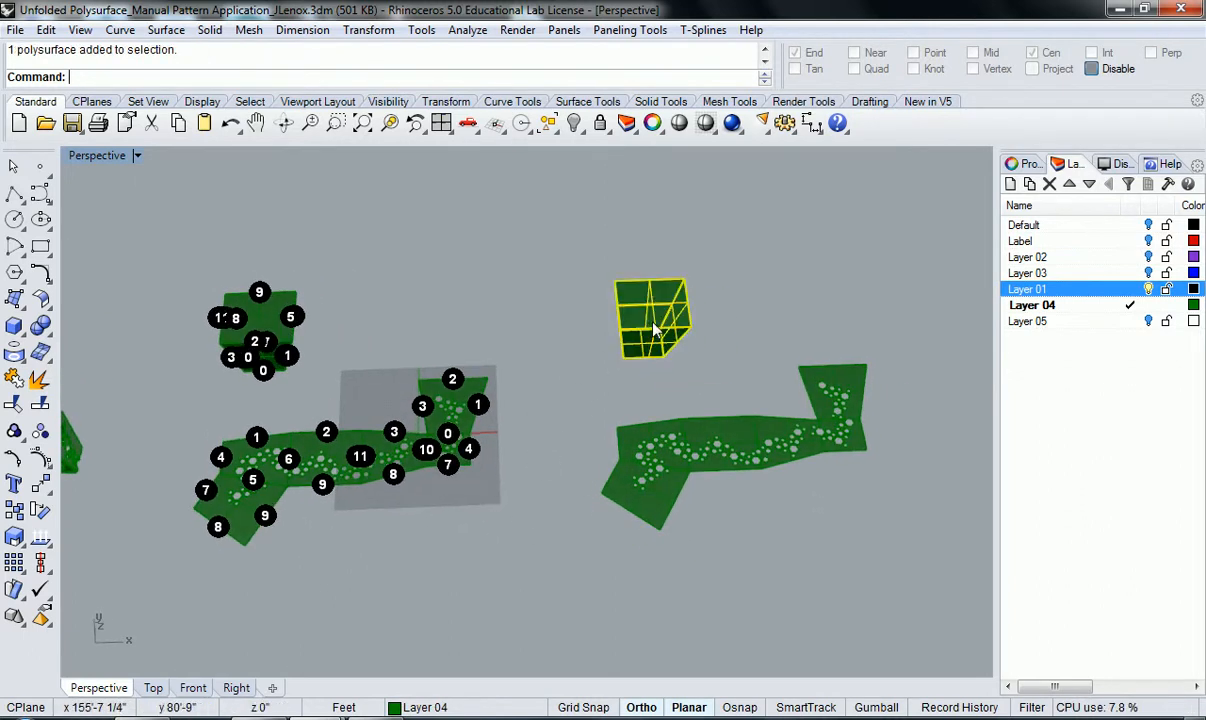
right_click(1127, 292)
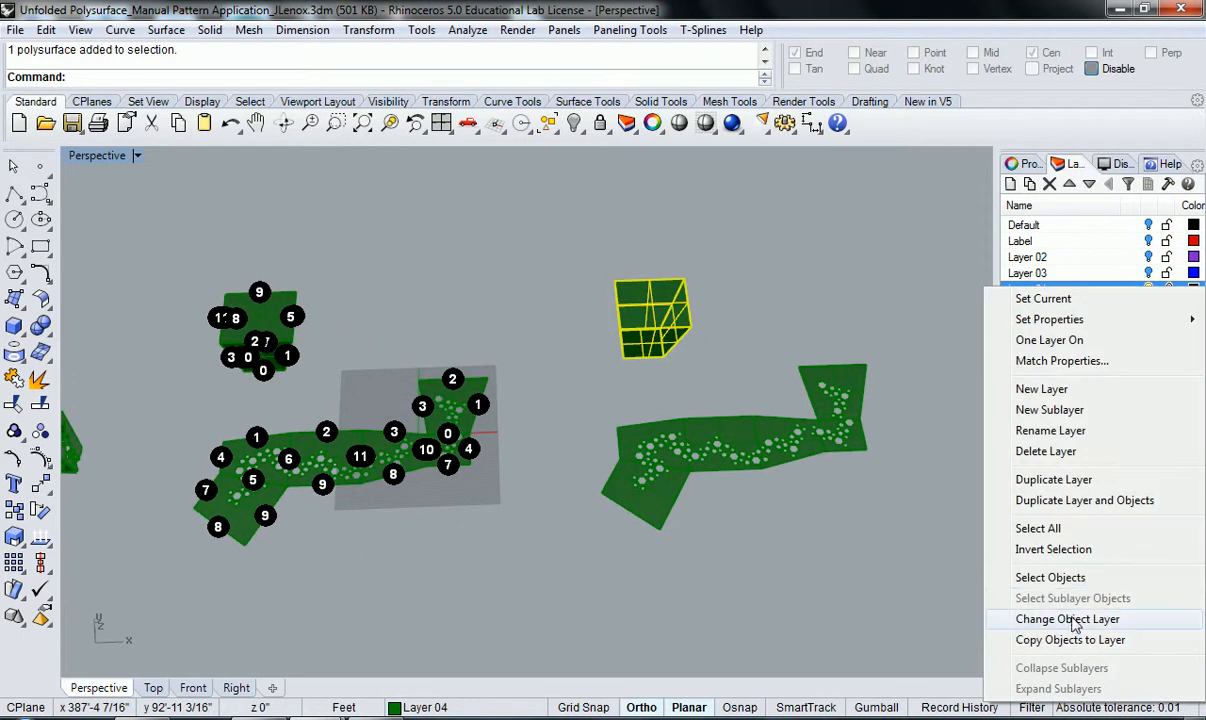
left_click(1071, 618)
left_click(531, 374)
Examine the edge numbers on the labelled box and unrolled panels to match them with the copied box and panels
right_click_drag(557, 378, 614, 398, "shift")
left_click(713, 347)
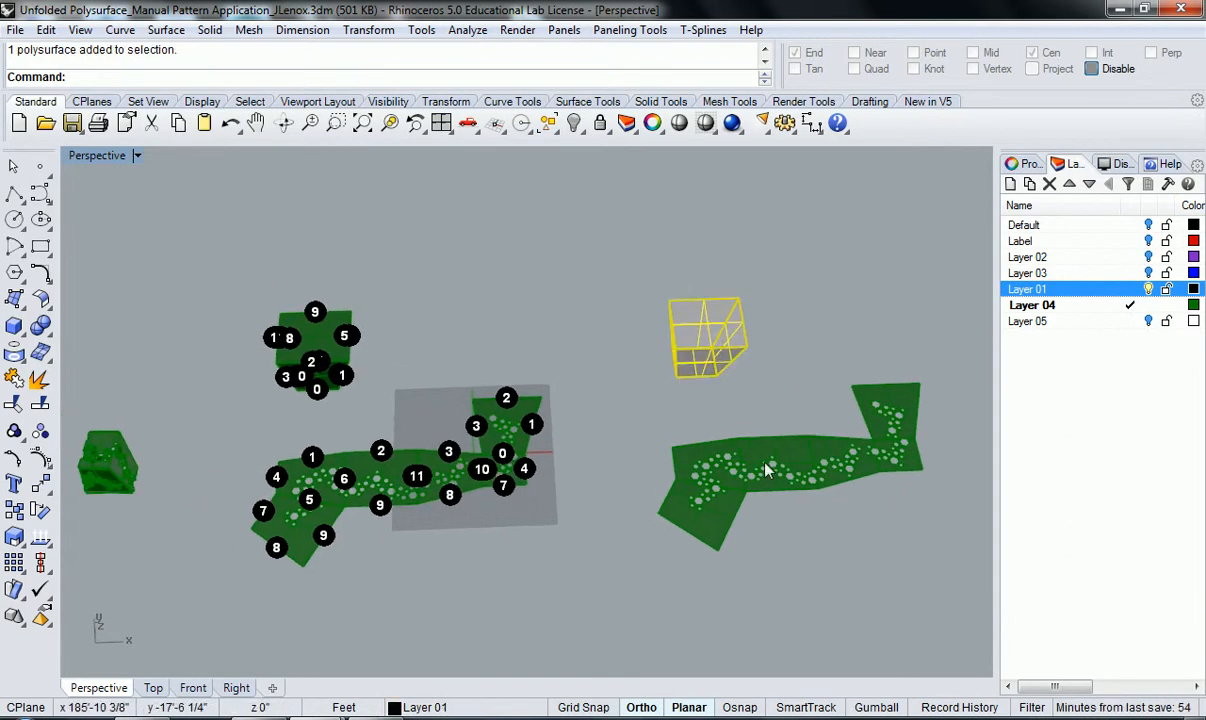
scroll(575, 493, "up", 4)
right_click_drag(643, 454, 846, 480, "shift")
mouse_move(339, 322)
right_mouse_down()
mouse_move(339, 256)
mouse_move(338, 315)
right_mouse_up()
scroll(328, 320, "down", 6)
right_click_drag(606, 398, 428, 418, "shift")
scroll(486, 431, "up", 4)
left_click(840, 437)
right_click_drag(578, 381, 141, 379, "shift")
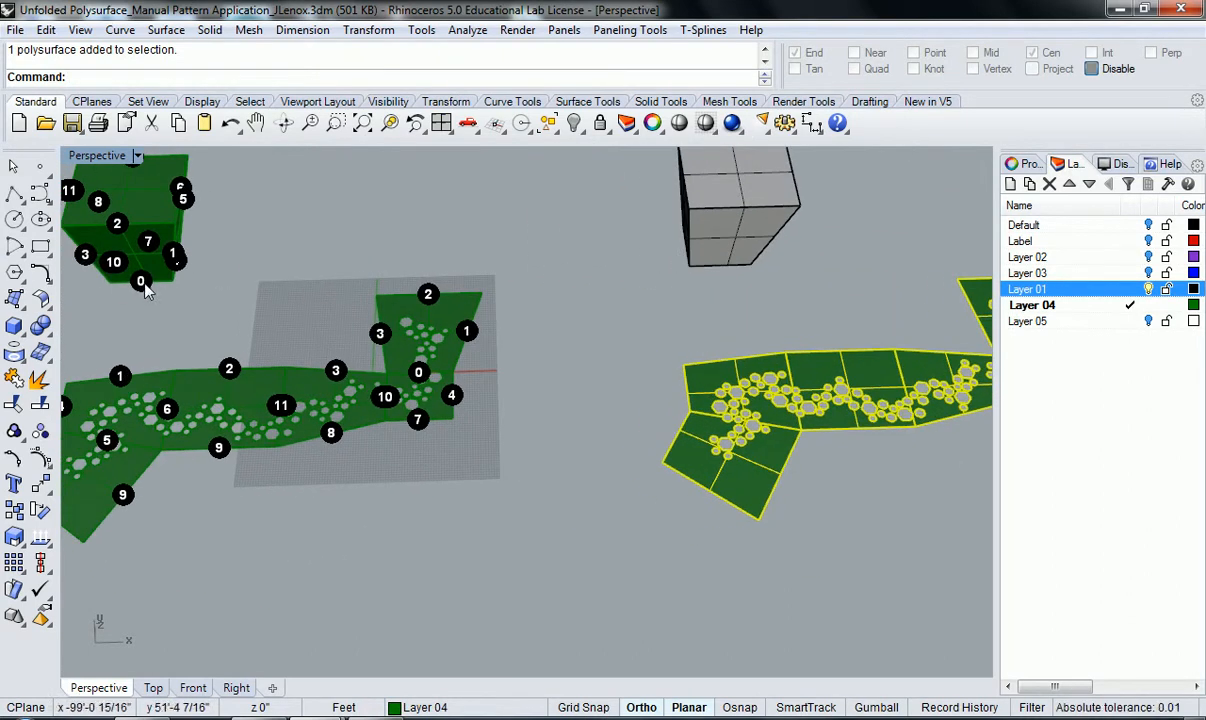
scroll(144, 283, "down", 4)
right_click_drag(332, 322, 301, 337, "shift")
scroll(631, 336, "up", 2)
left_click(512, 266)
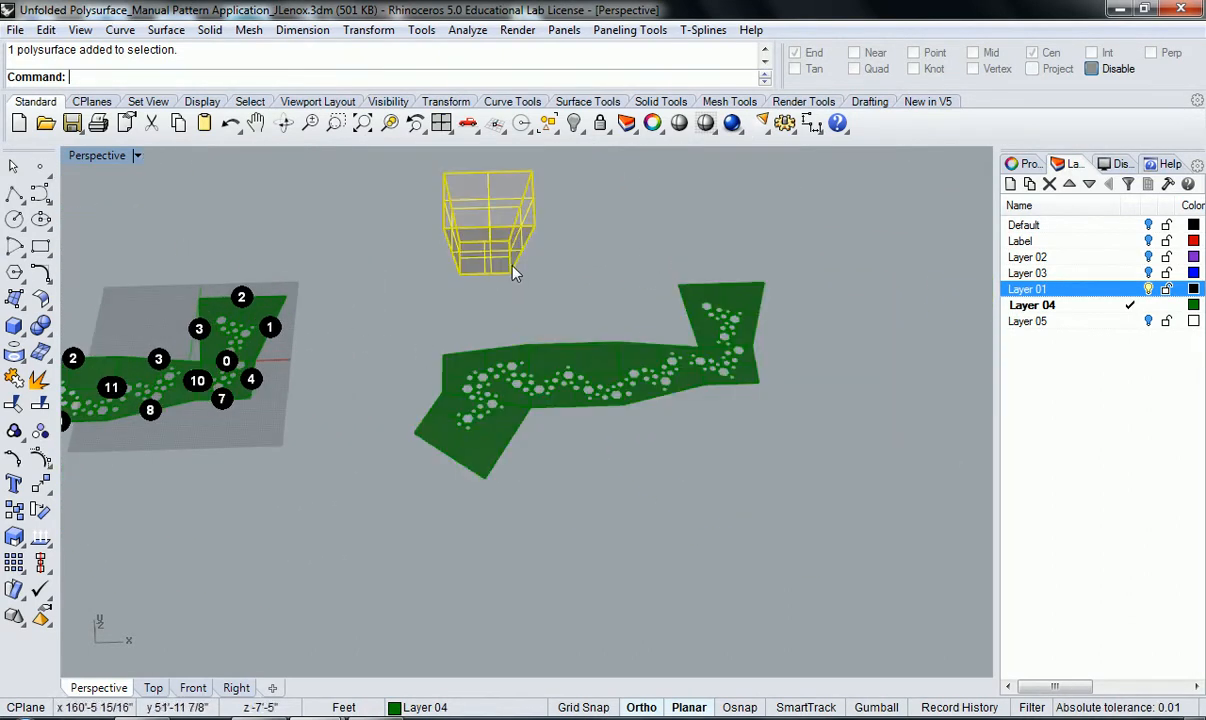
Rotate the copied perforated unrolled panels 180 degrees about a point near their middle
left_click(725, 360)
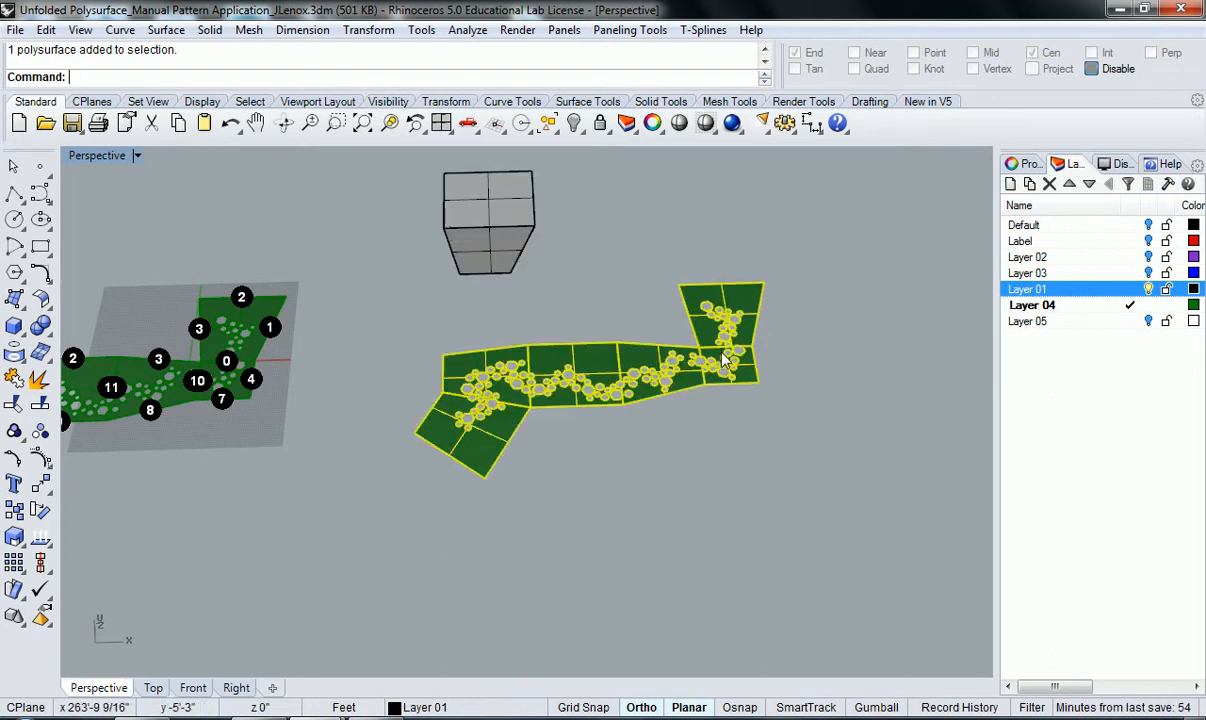
key("Return")
left_click(628, 415)
left_click(836, 410)
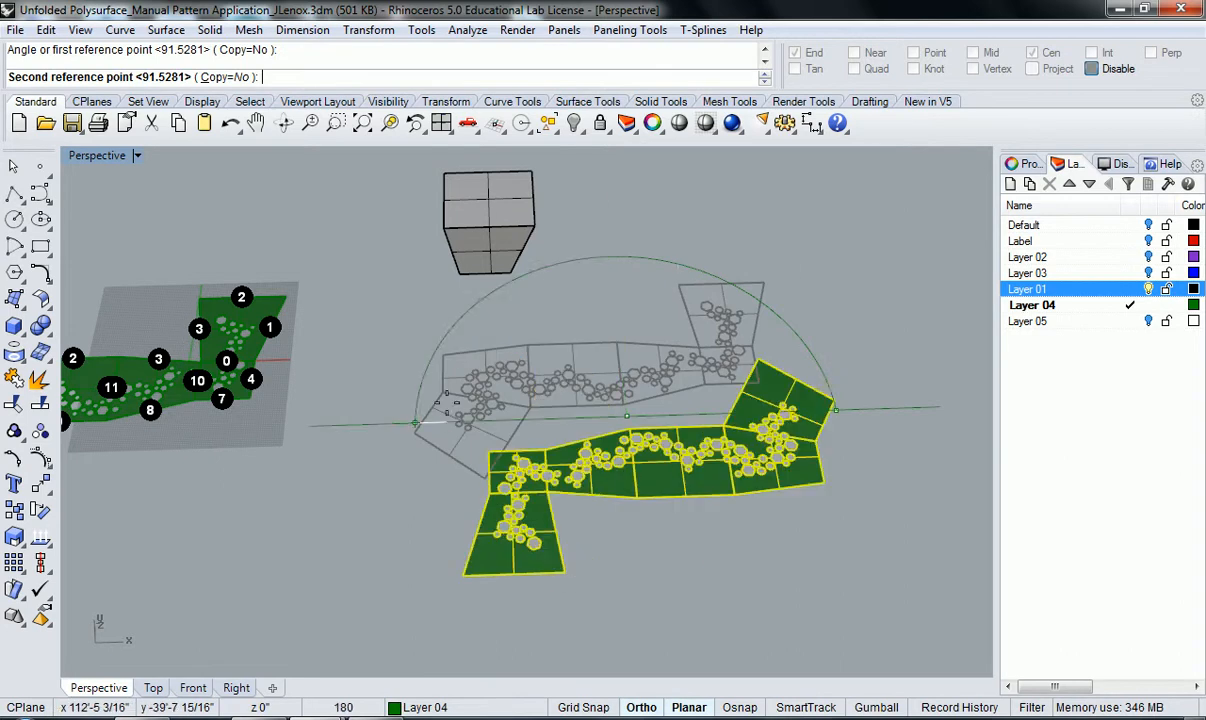
left_click(449, 427)
Enable End snaps and orient the copied box by its lower edge onto the shared edge of the small end panel and its trapezoidal neighbour
right_click_drag(473, 393, 568, 342, "shift")
left_click(524, 384)
left_click(490, 312)
type("ent")
key("Return")
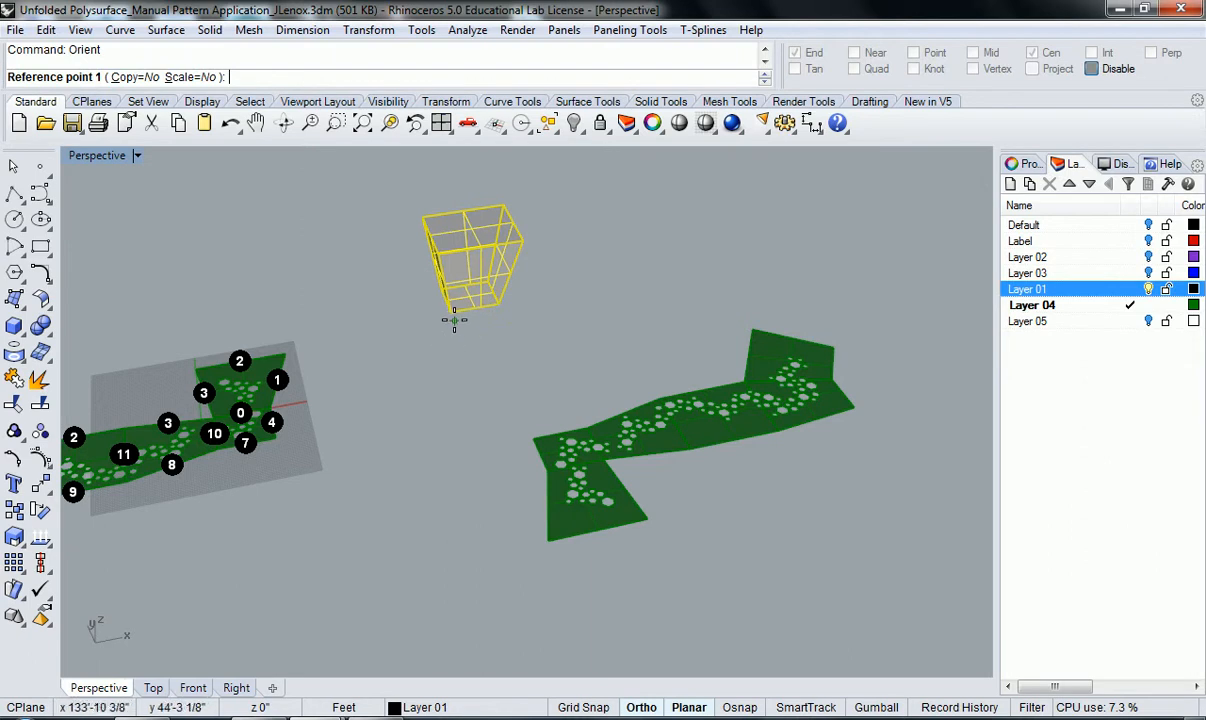
left_click(1091, 69)
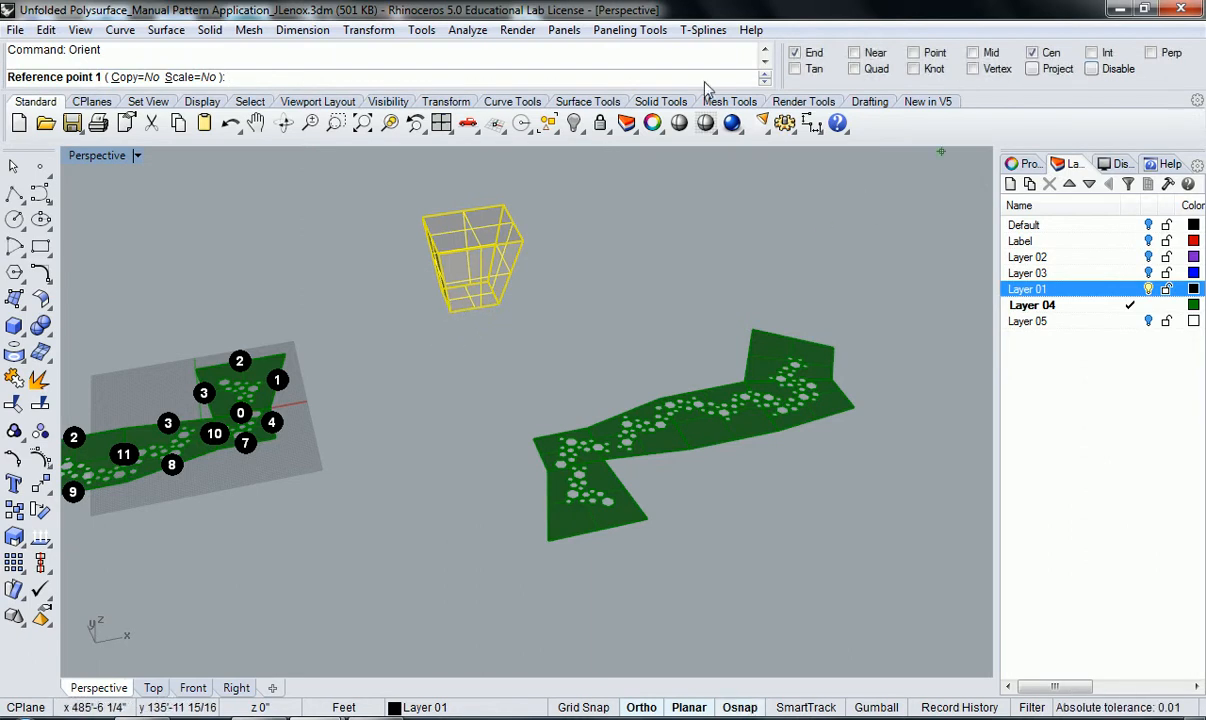
left_click(462, 321)
left_click(505, 298)
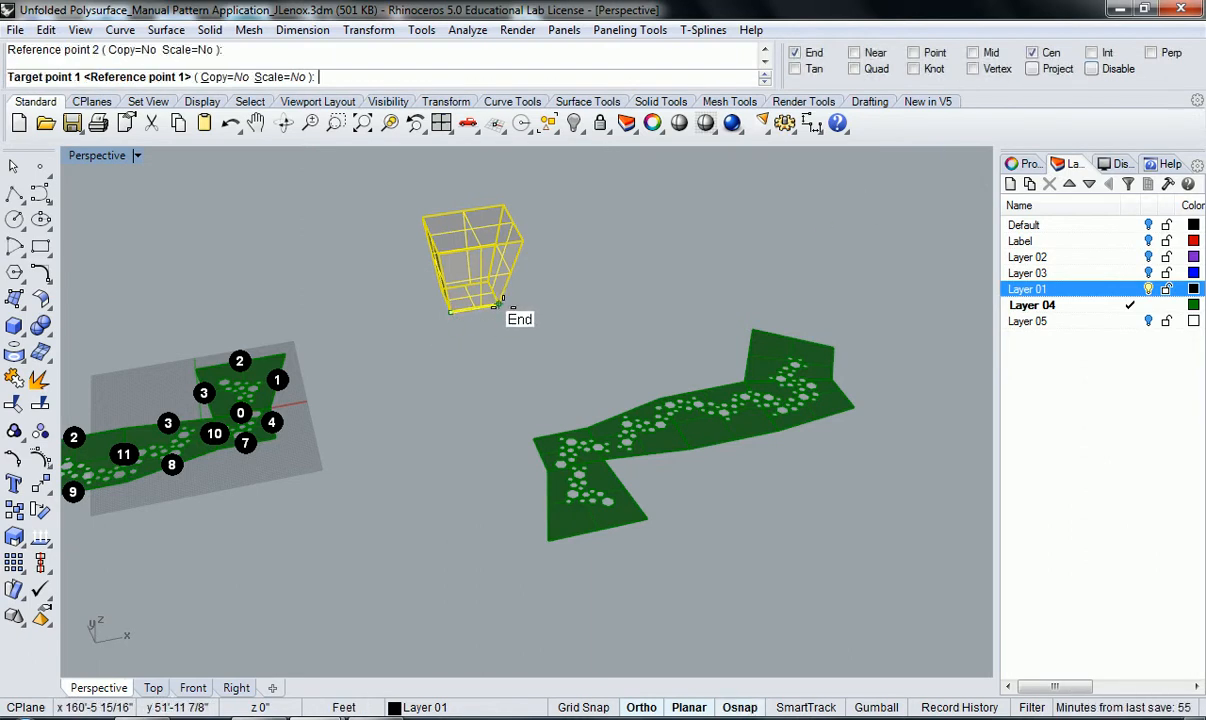
scroll(557, 498, "up", 2)
left_click(548, 478)
scroll(600, 470, "up", 5)
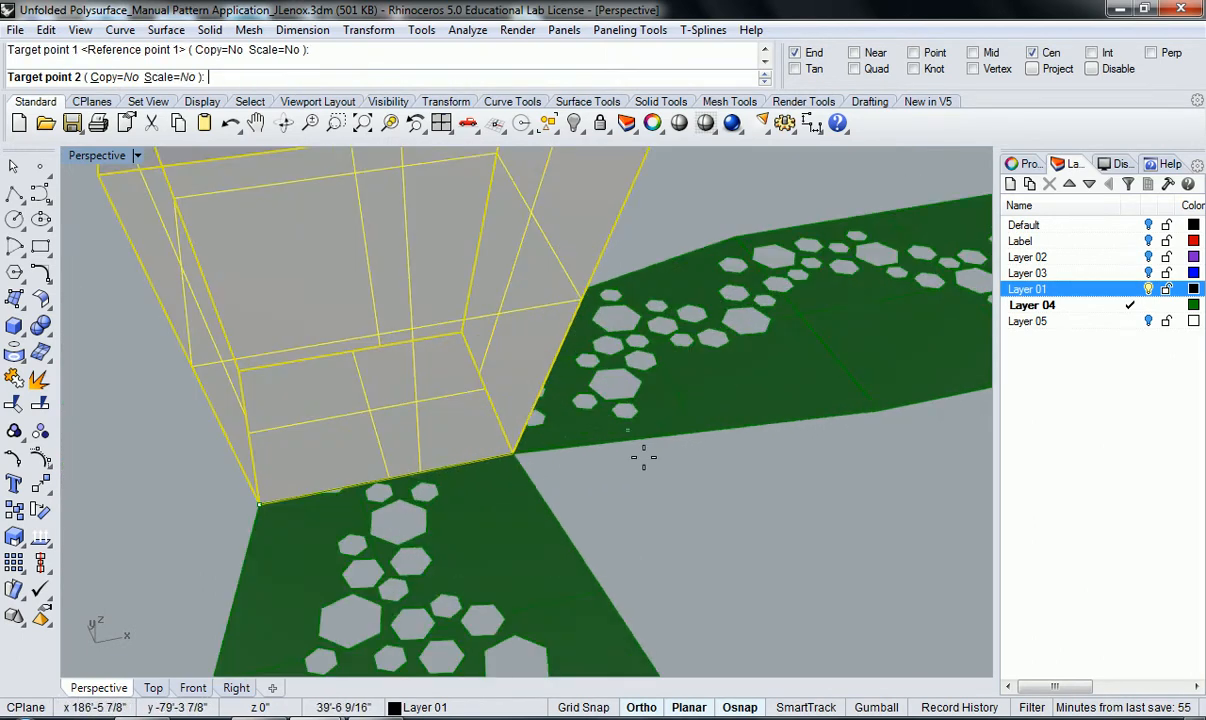
left_click(512, 453)
Explode the copied perforated unrolled panels into separate surfaces and clear the selection
scroll(598, 447, "down", 5)
right_click_drag(598, 447, 676, 196)
left_click(692, 237)
scroll(464, 355, "up", 10)
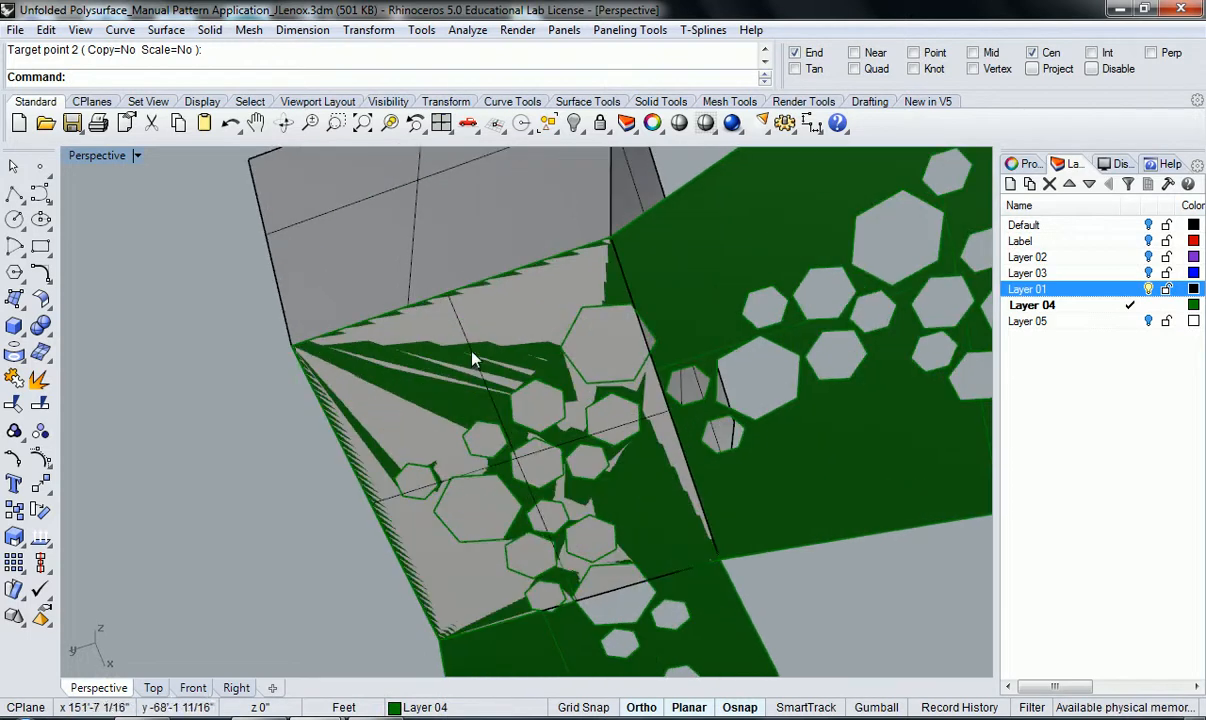
right_click_drag(564, 338, 513, 579)
scroll(513, 579, "down", 7)
right_click_drag(555, 540, 561, 496, "shift")
left_click(590, 488)
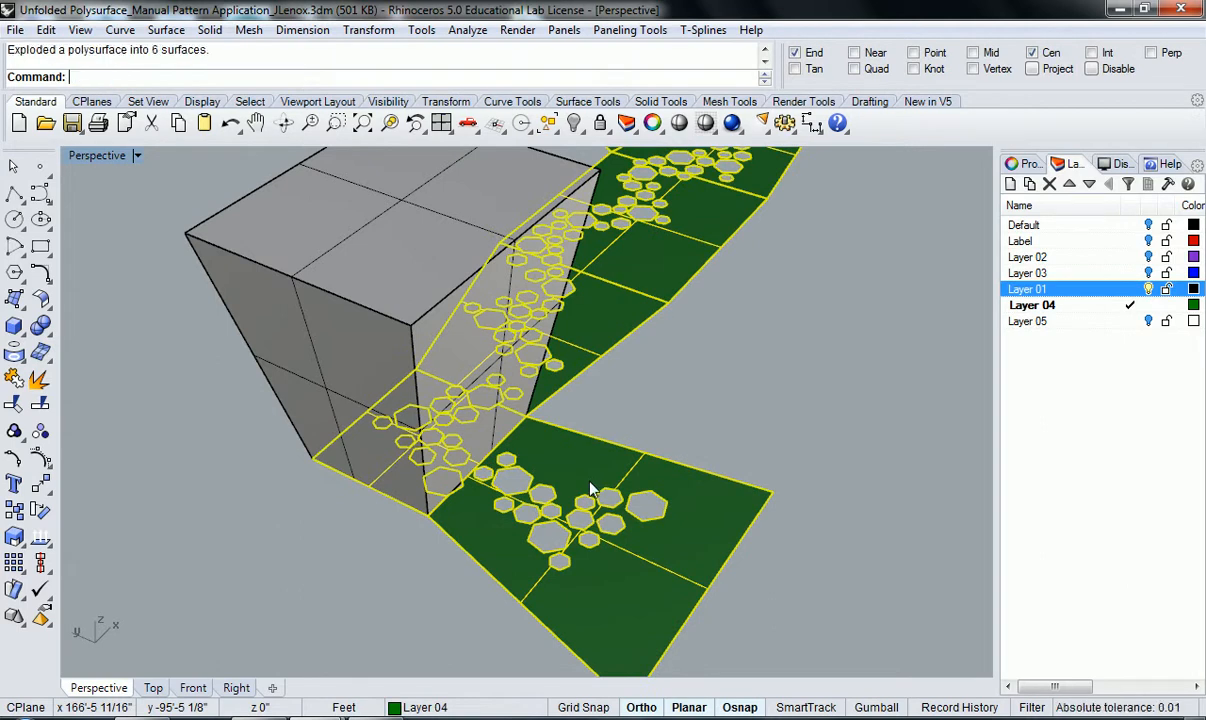
key("Escape")
Try to fold the perforated trapezoidal panel up against the box with Rotate3D about the edge it shares with the box
left_click(594, 490)
type("Rotate3D")
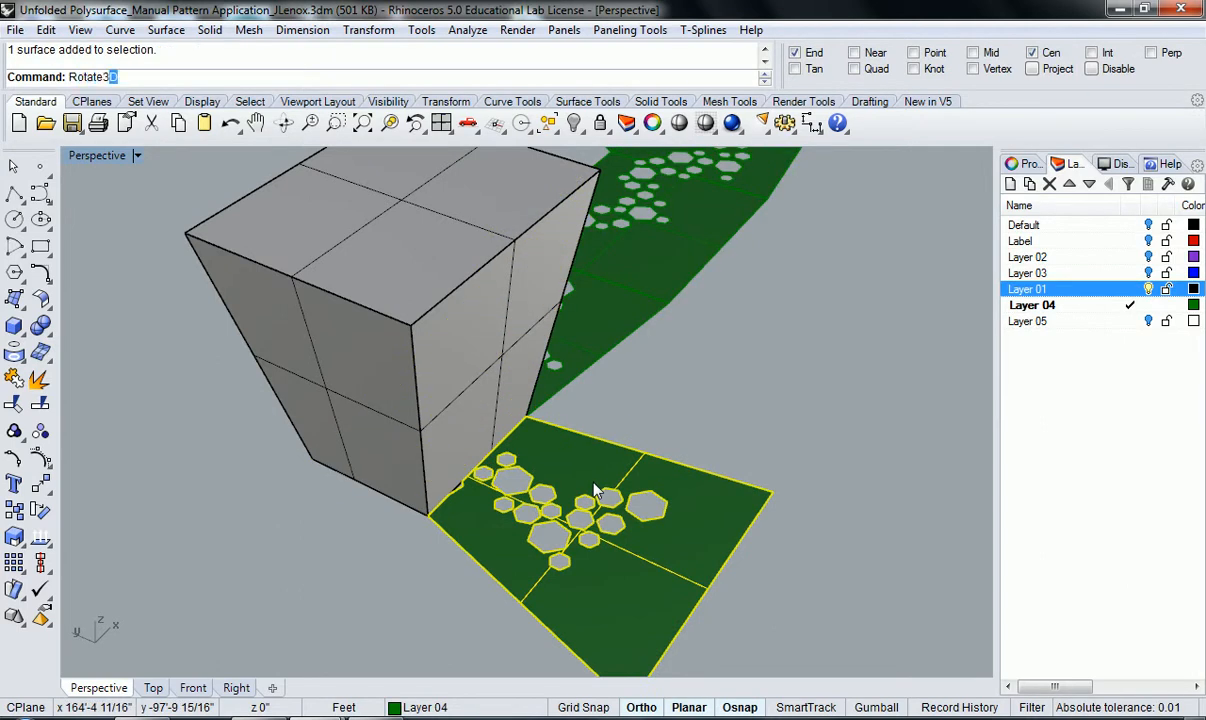
key("Return")
left_click(425, 515)
left_click(527, 419)
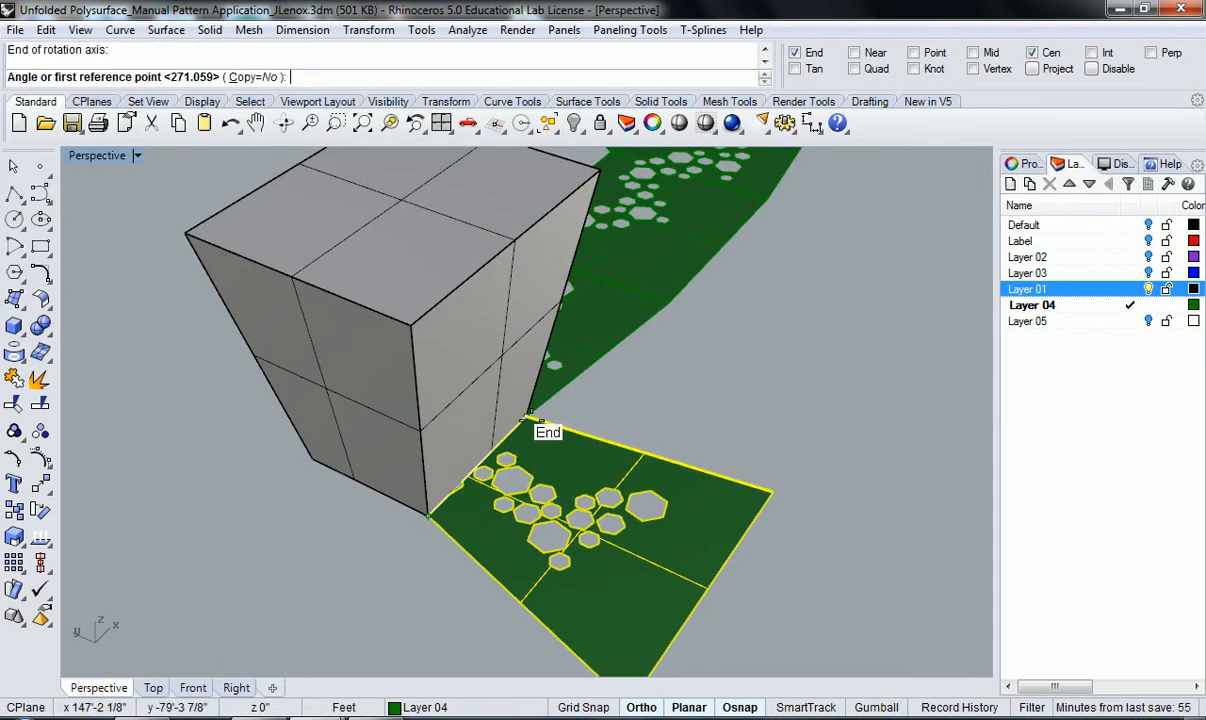
scroll(527, 419, "down", 2)
left_click(605, 638)
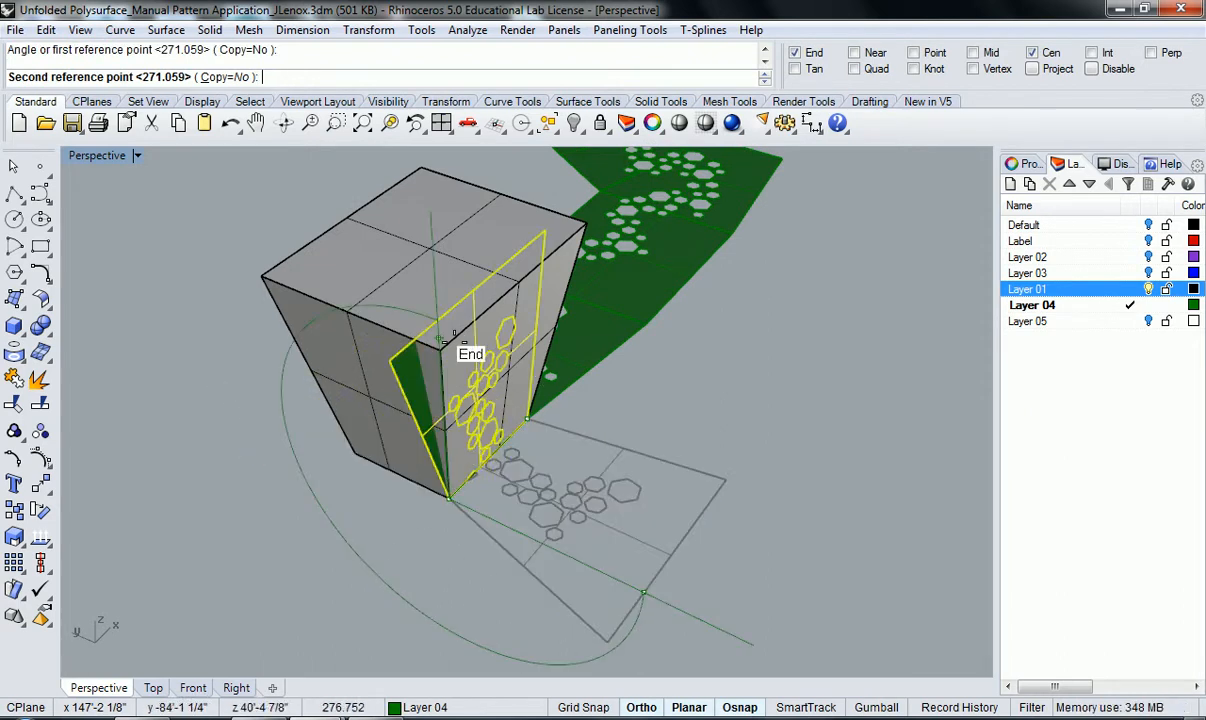
left_click(447, 343)
right_click_drag(452, 350, 350, 322)
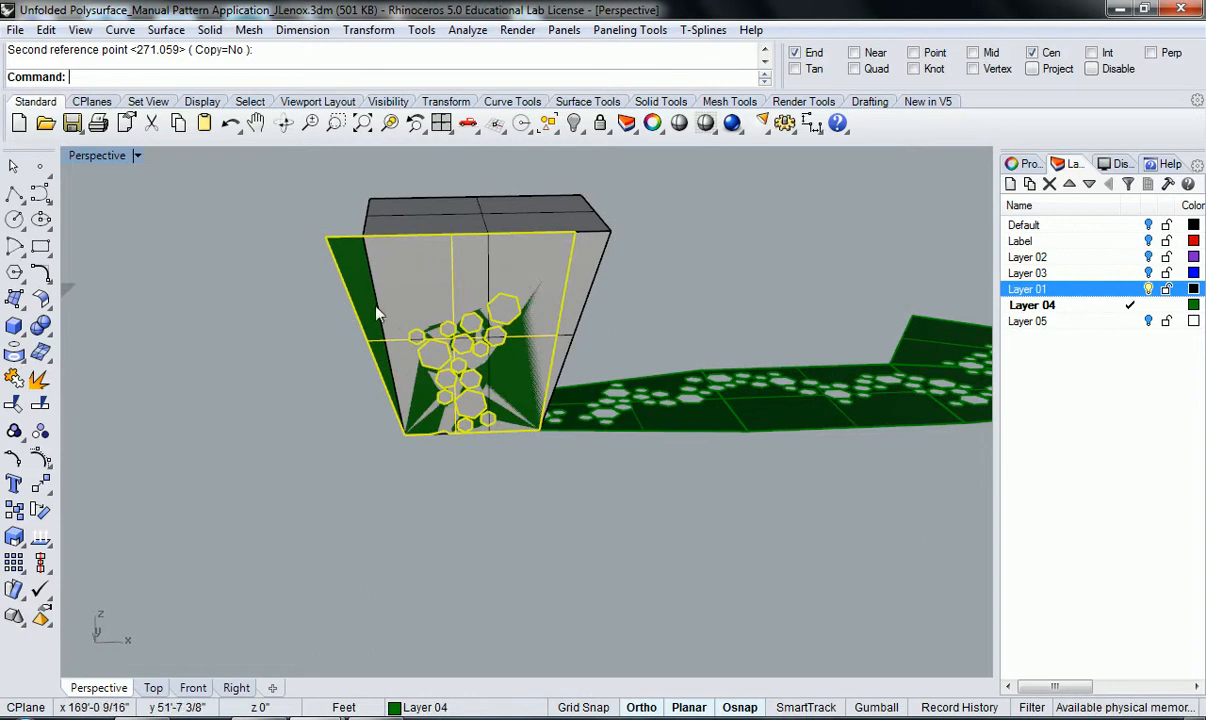
Undo the 3D rotation of the trapezoidal panel and the explode of the unrolled panels
key("ctrl+z")
key("ctrl+z")
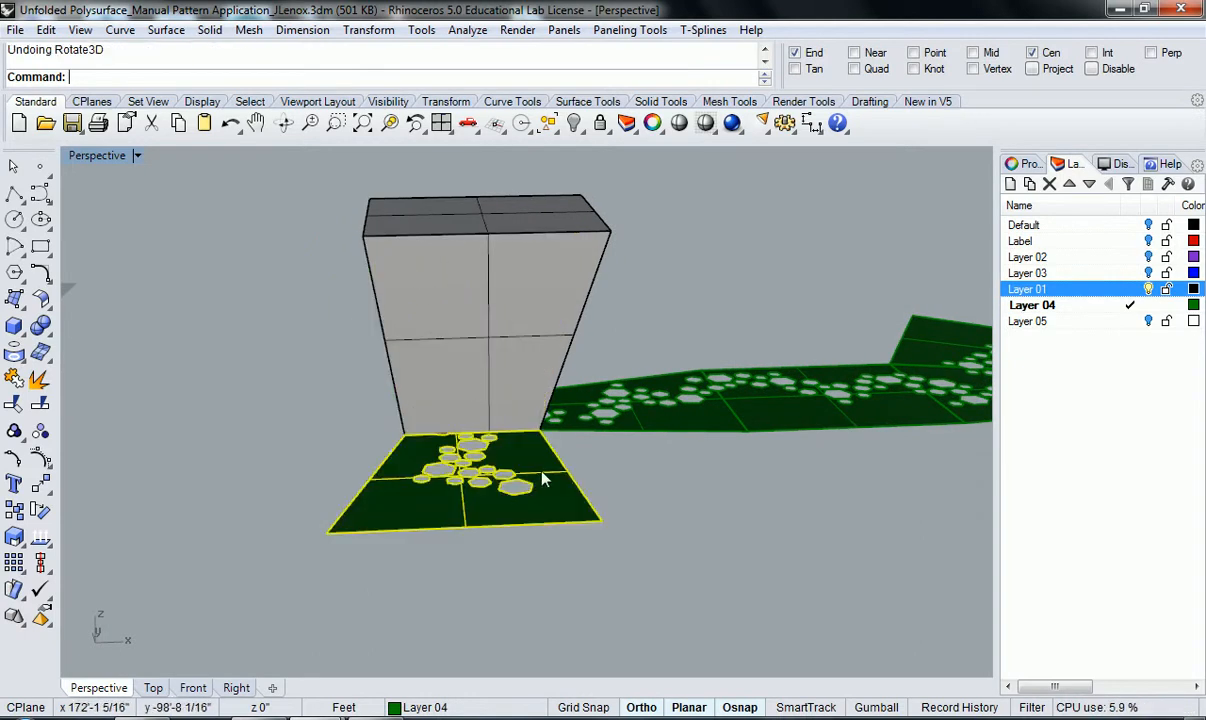
Mirror a copy of the whole perforated unrolled polysurface across a lengthwise line just beyond its long strip
right_click_drag(690, 487, 605, 506)
left_click(645, 398)
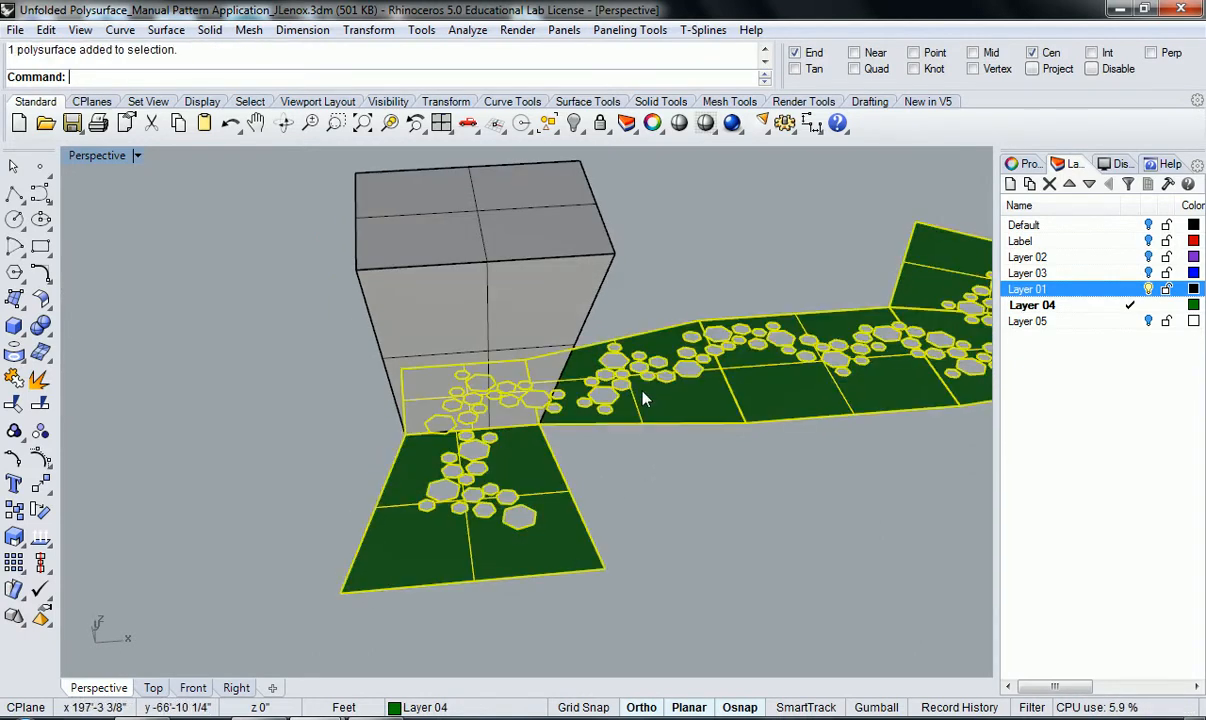
key("Return")
right_click_drag(650, 378, 506, 452)
left_click(502, 460)
left_click(781, 439)
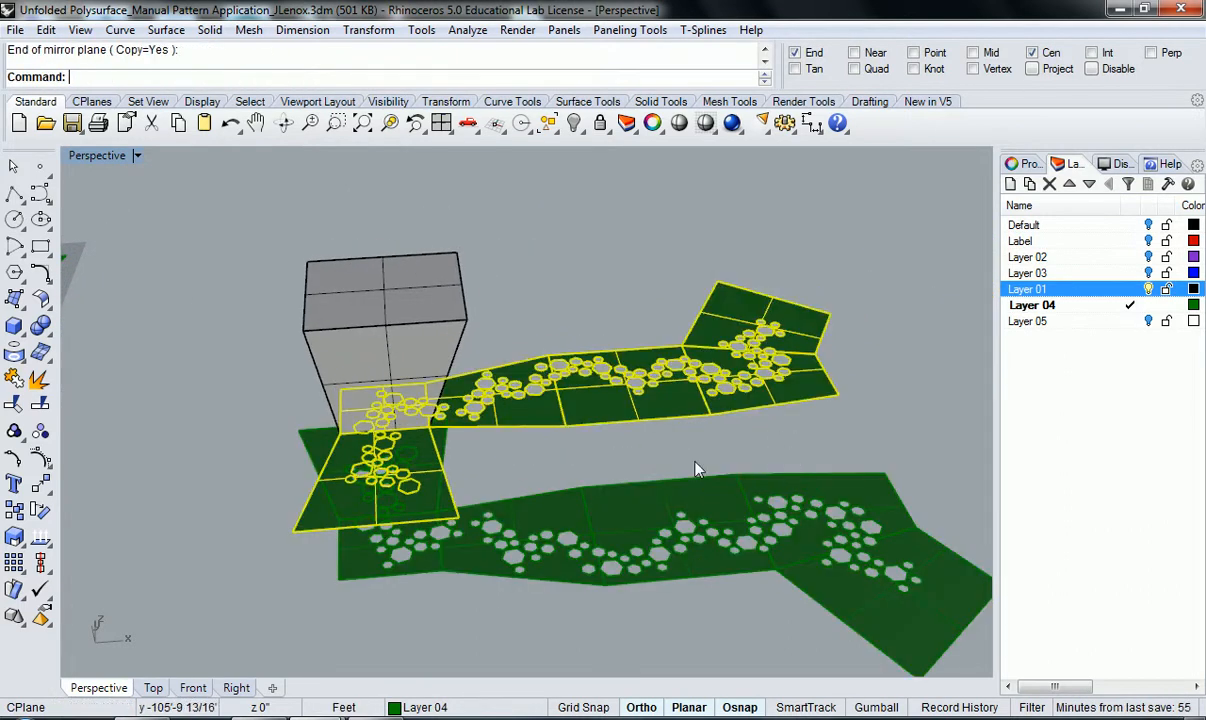
Delete the original unmirrored perforated unrolled polysurface, leaving only its mirrored copy
key("Delete")
right_click_drag(595, 450, 568, 458)
right_click_drag(385, 470, 365, 424, "shift")
Orient the tapered box so its bottom edge lies on the edge between the perforated trapezoidal panel and the small bottom panel
left_click(380, 358)
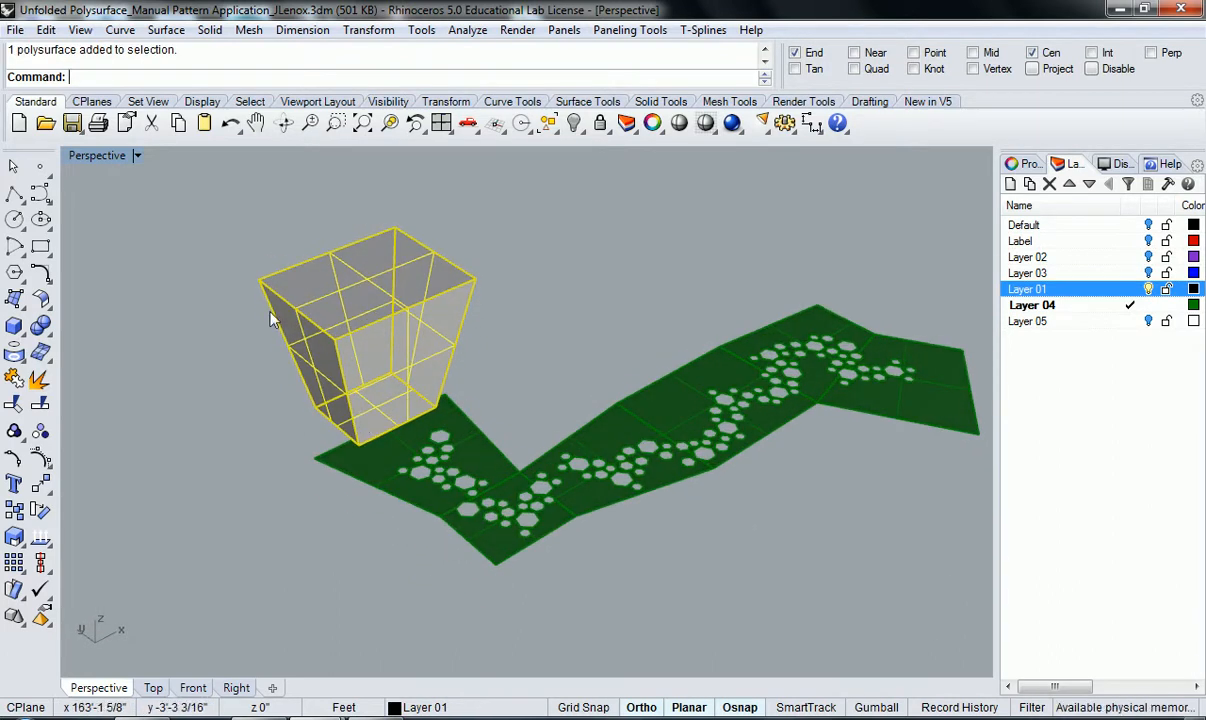
key("Return")
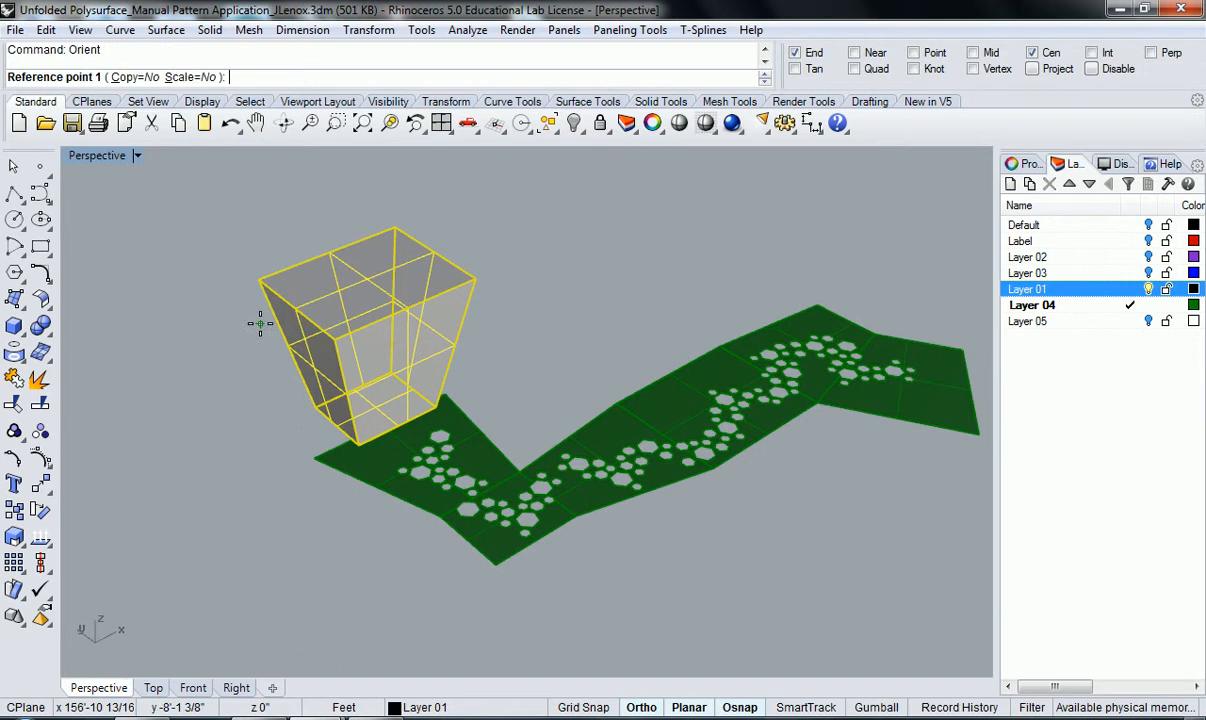
left_click(358, 446)
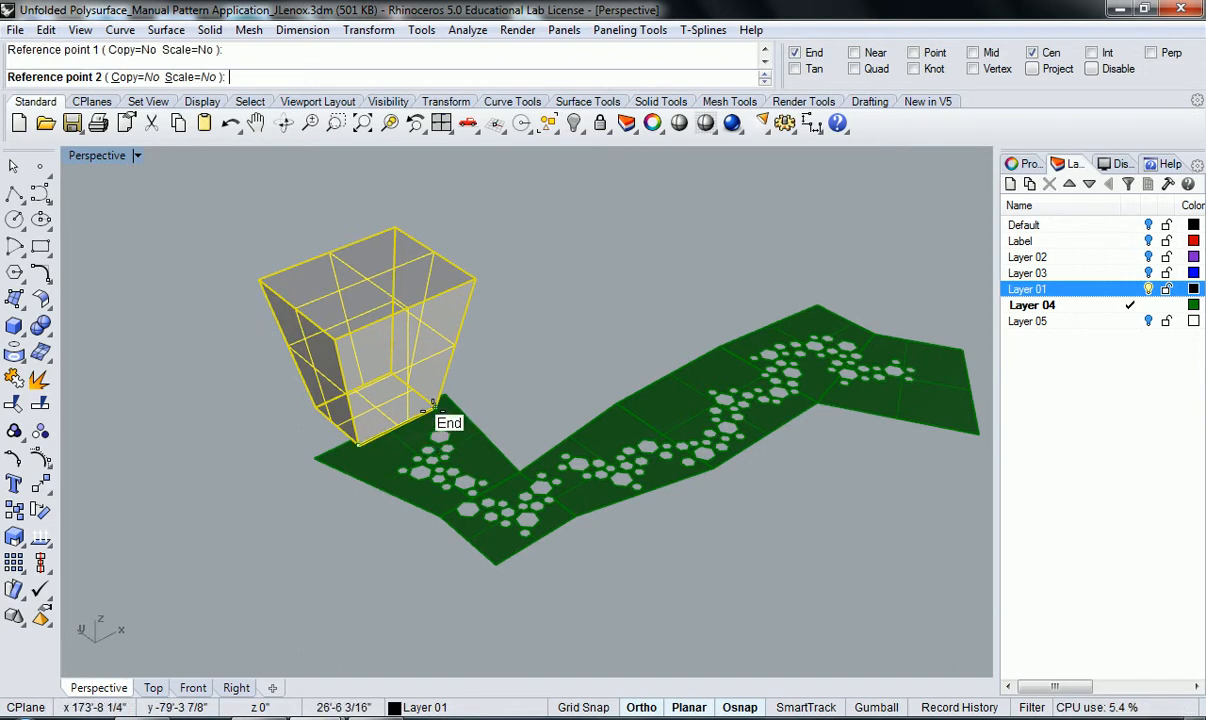
left_click(428, 408)
scroll(420, 522, "up", 3)
left_click(378, 506)
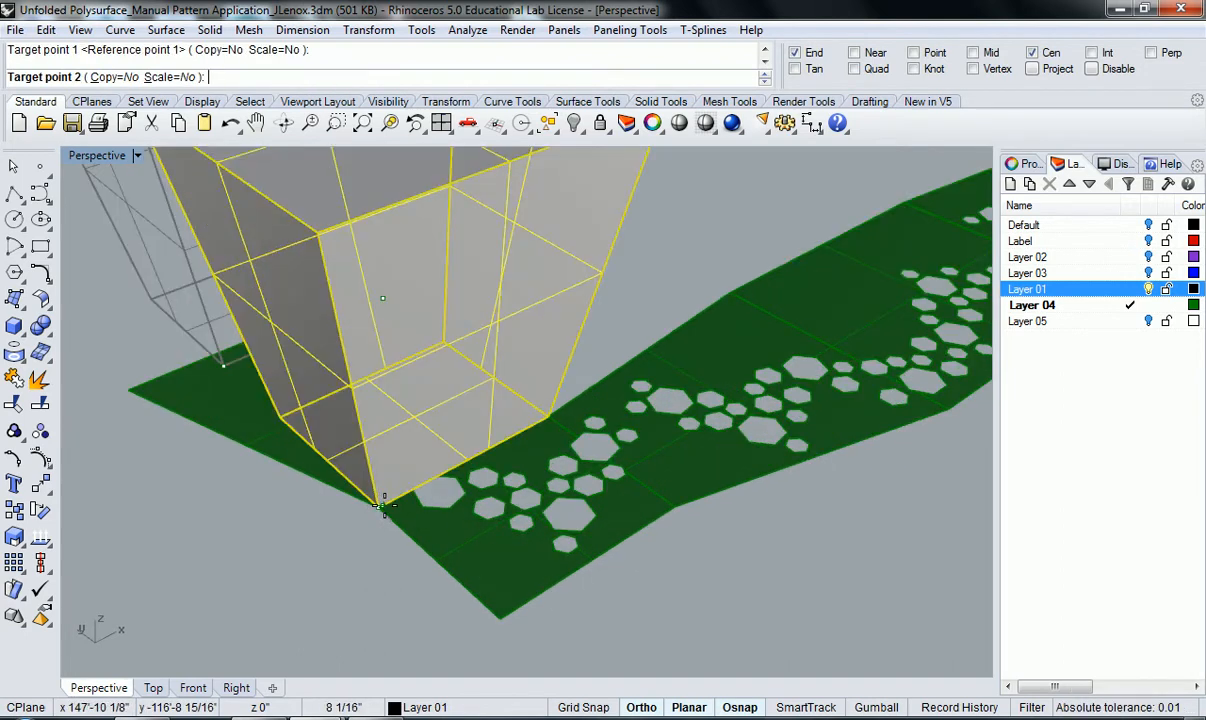
left_click(552, 414)
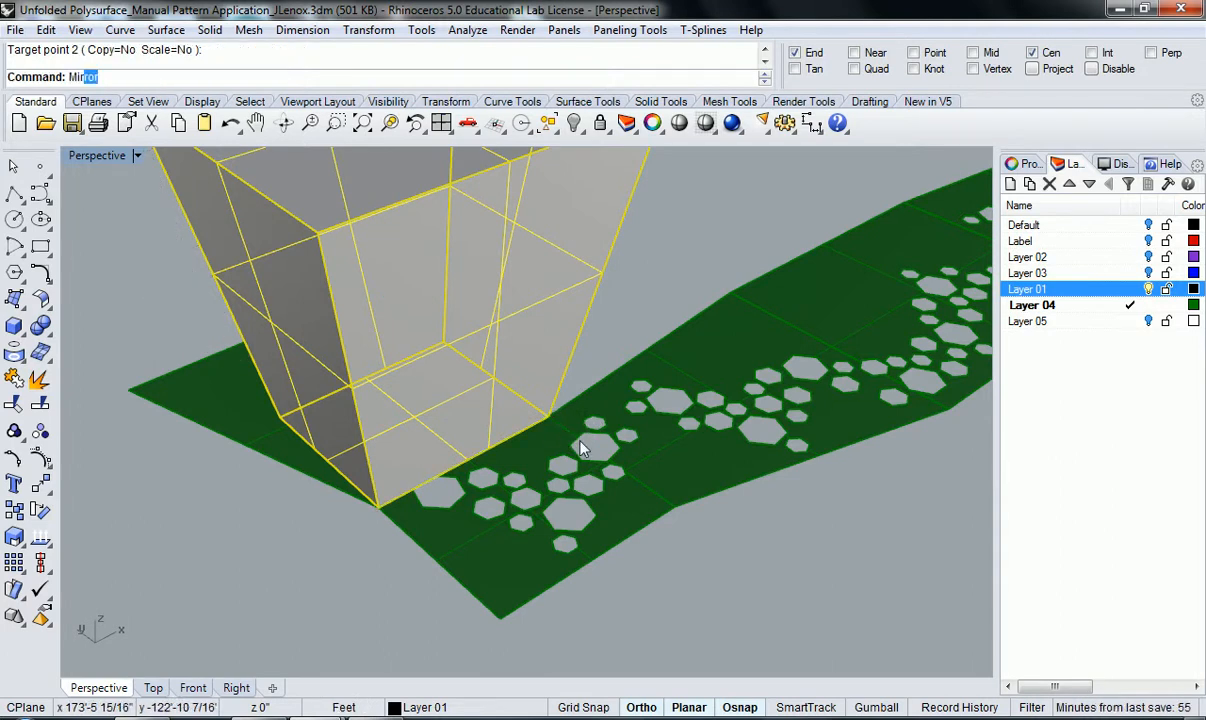
key("Return")
key("Escape")
key("Escape")
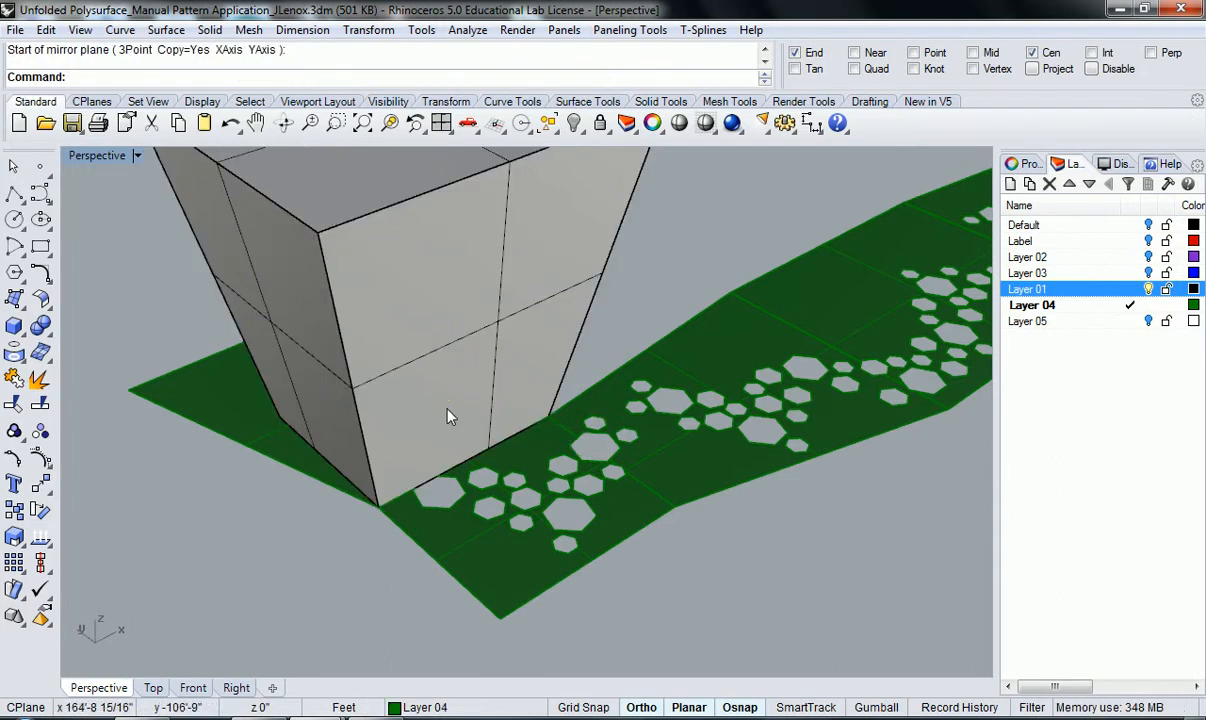
Rotate the box about its bottom corner on the shared edge to turn it toward the small bottom panel's side
left_click(449, 417)
key("Return")
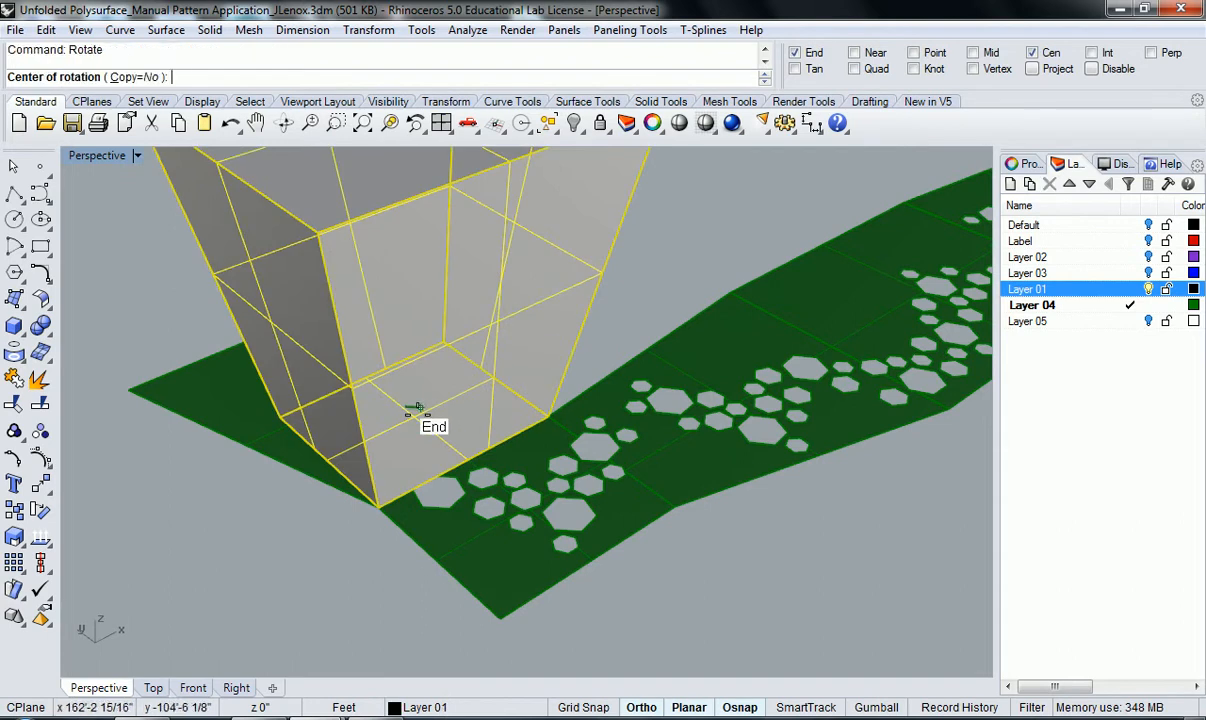
left_click(378, 505)
left_click(551, 414)
scroll(500, 500, "down", 3)
left_click(463, 576)
Move the box along the shared edge from corner to corner so it stands over the small bottom panel
right_click_drag(360, 578, 660, 307)
scroll(660, 307, "up", 5)
type("m")
key("Return")
left_click(593, 263)
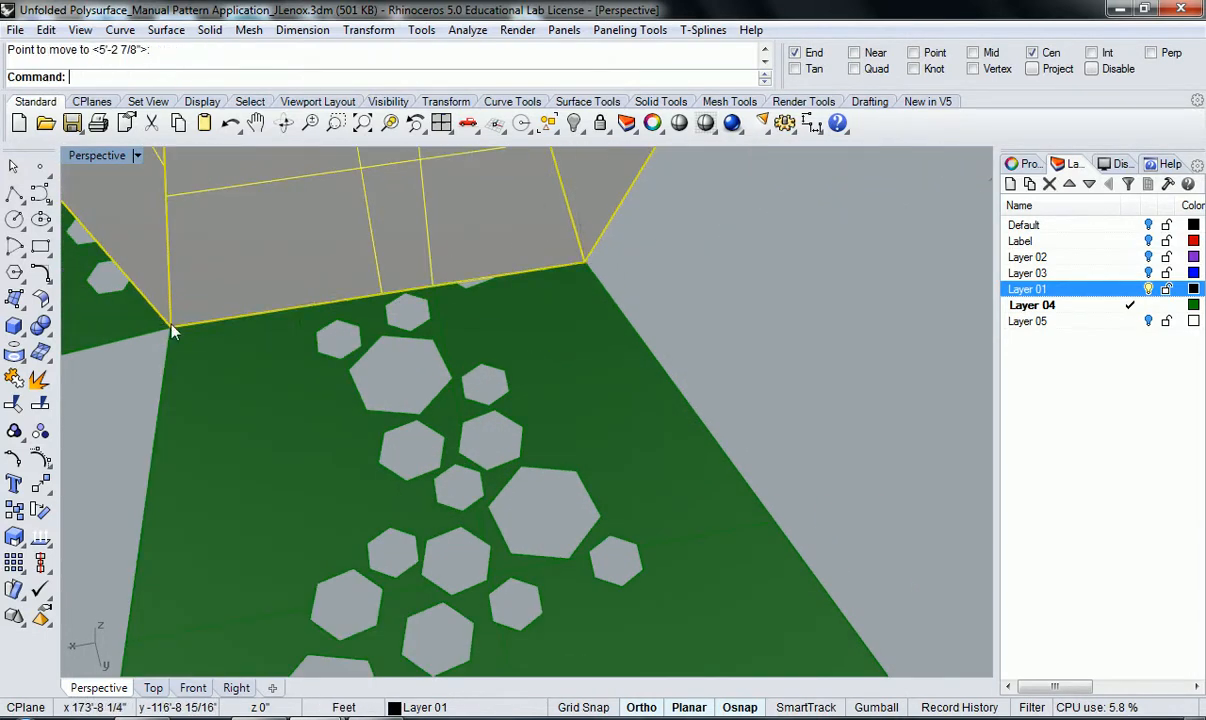
left_click(170, 322)
Explode the mirrored perforated unrolled polysurface into separate panels
scroll(353, 360, "down", 4)
right_click_drag(353, 360, 612, 428)
left_click(612, 428)
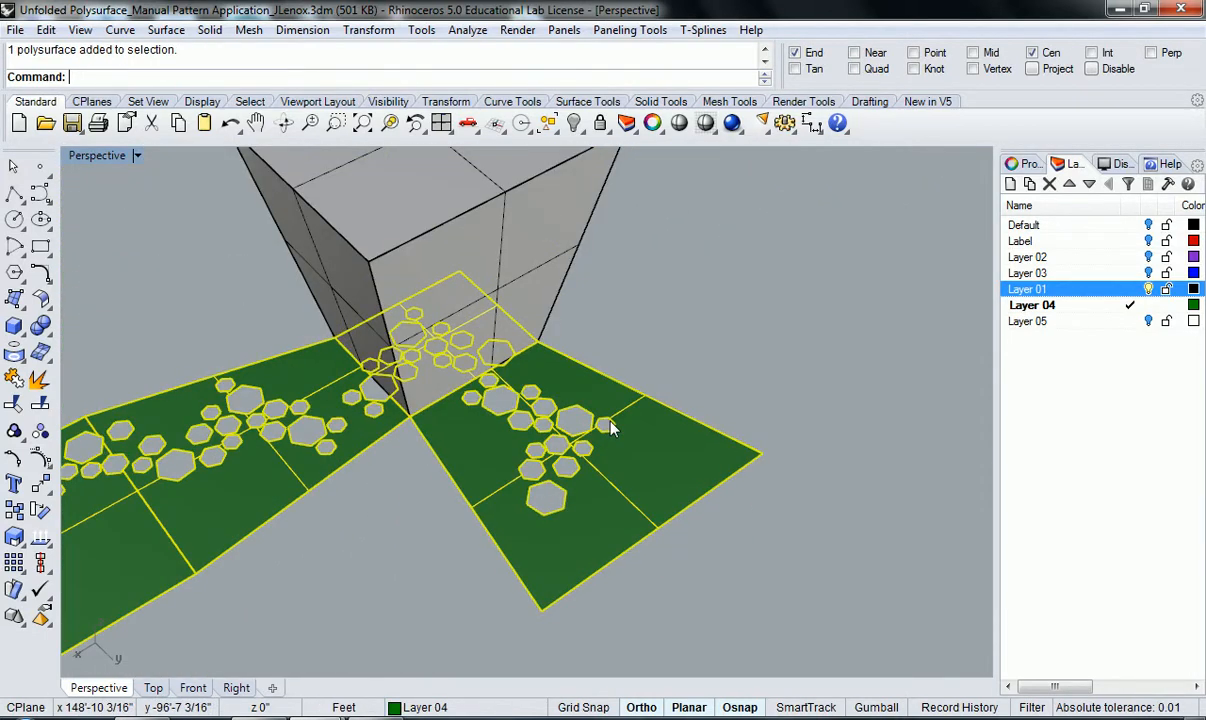
type("Explode")
key("Return")
Fold the perforated trapezoidal panel up against the box side with Rotate3D about their shared bottom edge
left_click(612, 428)
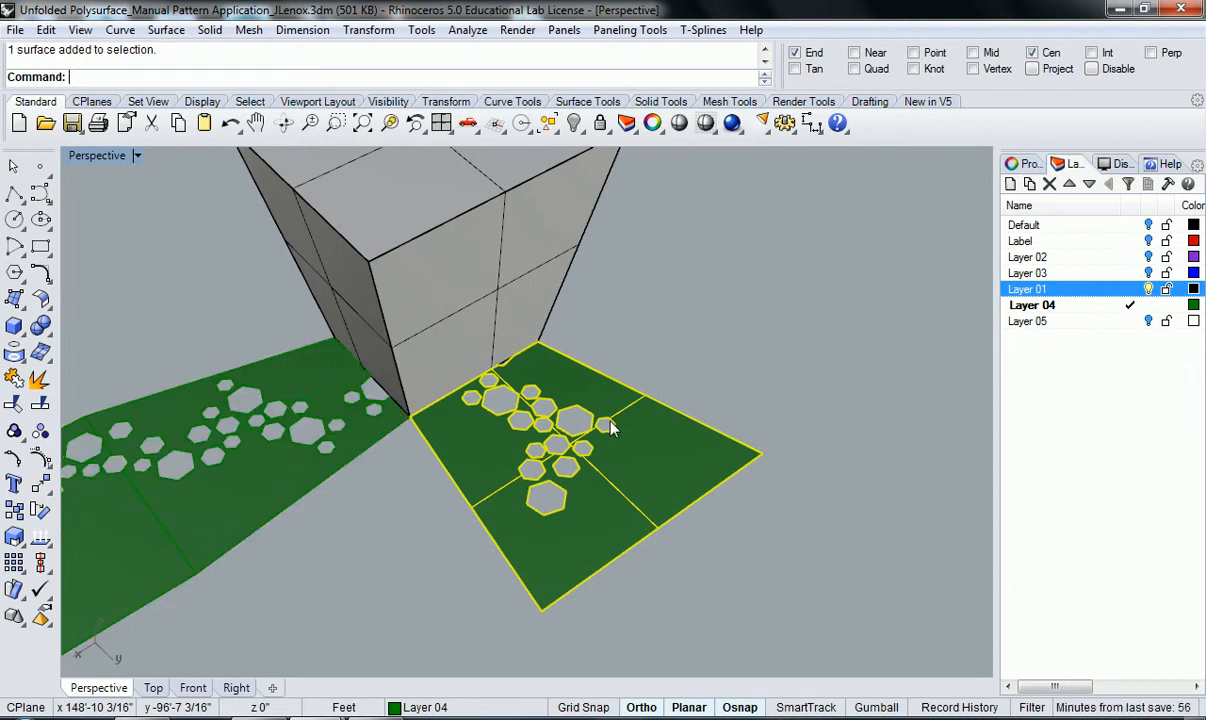
type("Rotate3D")
key("Return")
left_click(410, 416)
left_click(538, 342)
right_click_drag(538, 342, 549, 516)
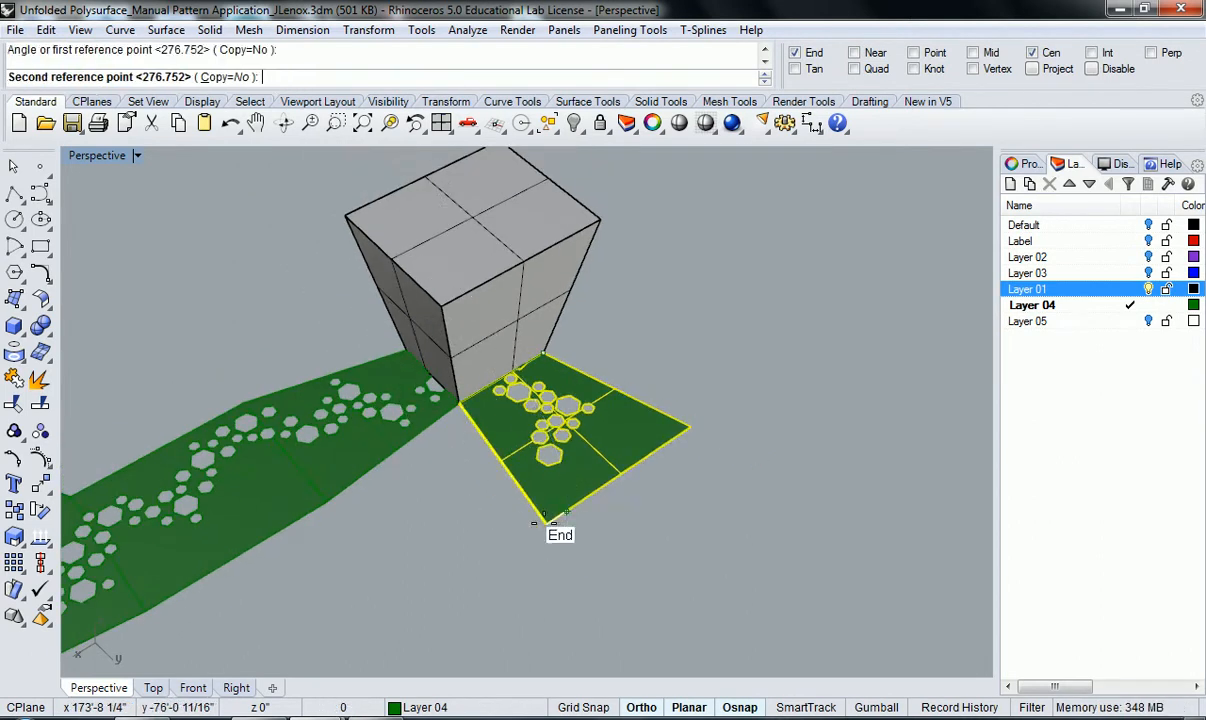
left_click(549, 518)
left_click(441, 303)
Fold the remaining strip panels up against the adjacent box side with Rotate3D about the strip's edge at the box bottom
right_click_drag(441, 303, 598, 518)
scroll(536, 298, "up", 8)
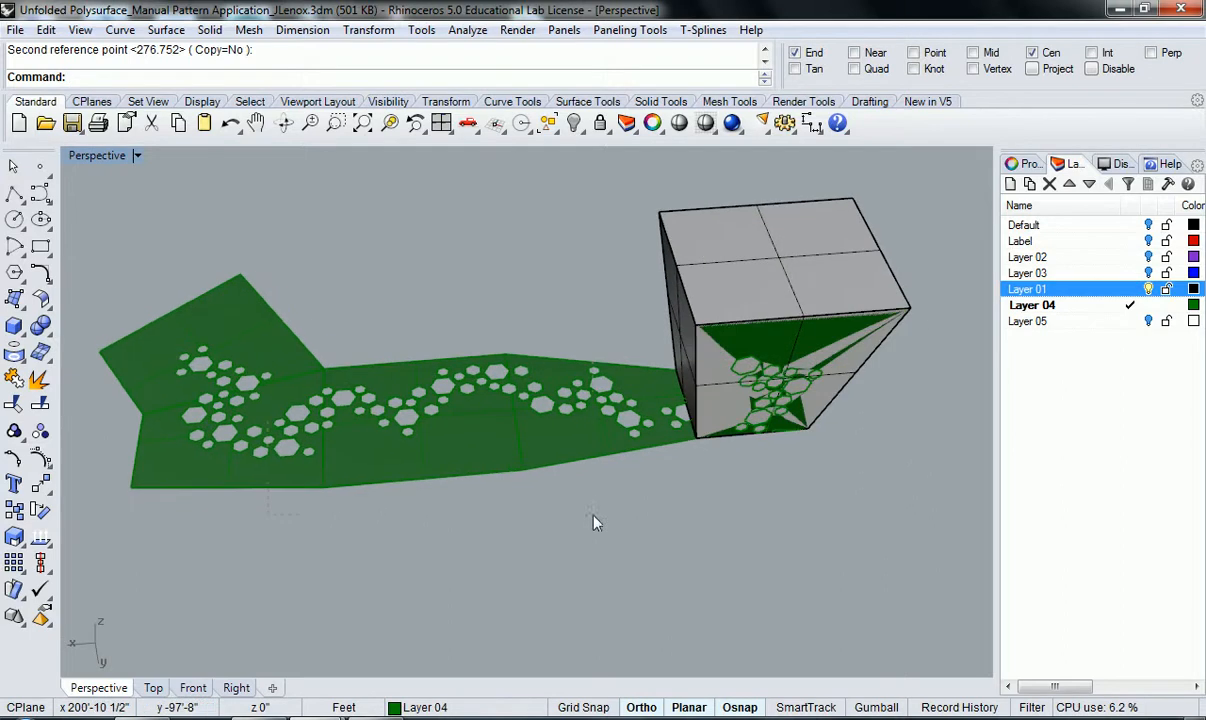
left_click_drag(228, 313, 238, 313)
key("Return")
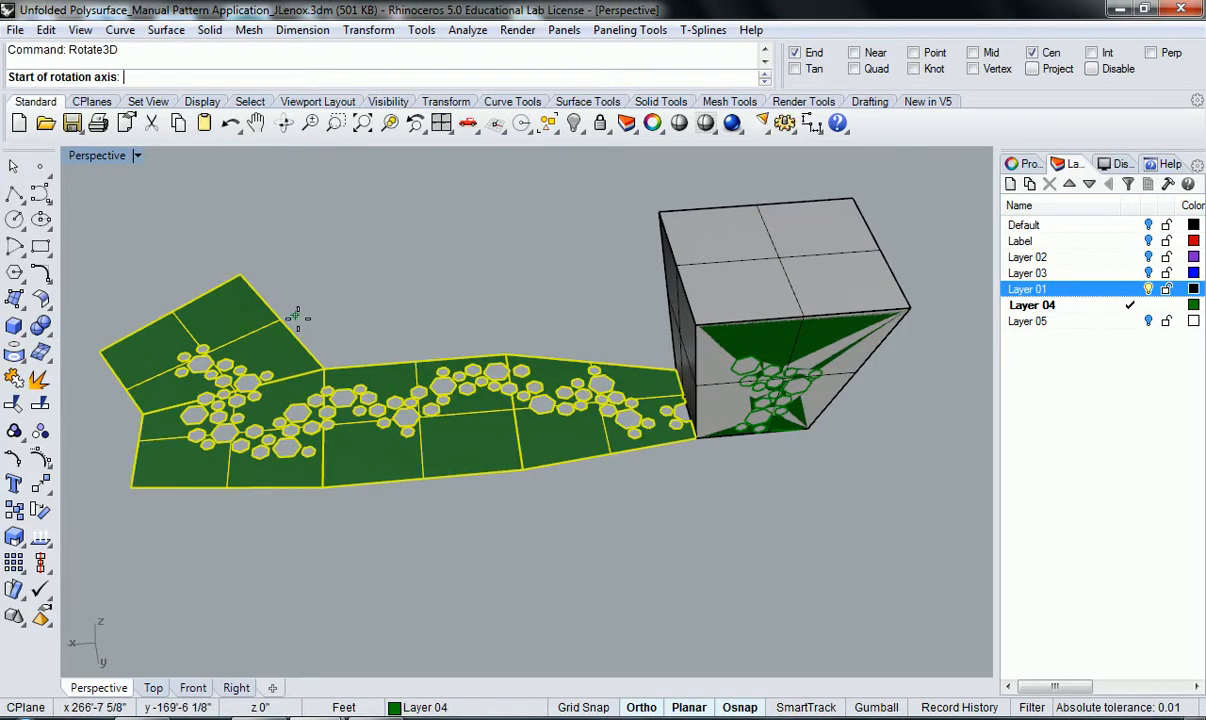
scroll(705, 415, "up", 5)
left_click(690, 452)
left_click(650, 347)
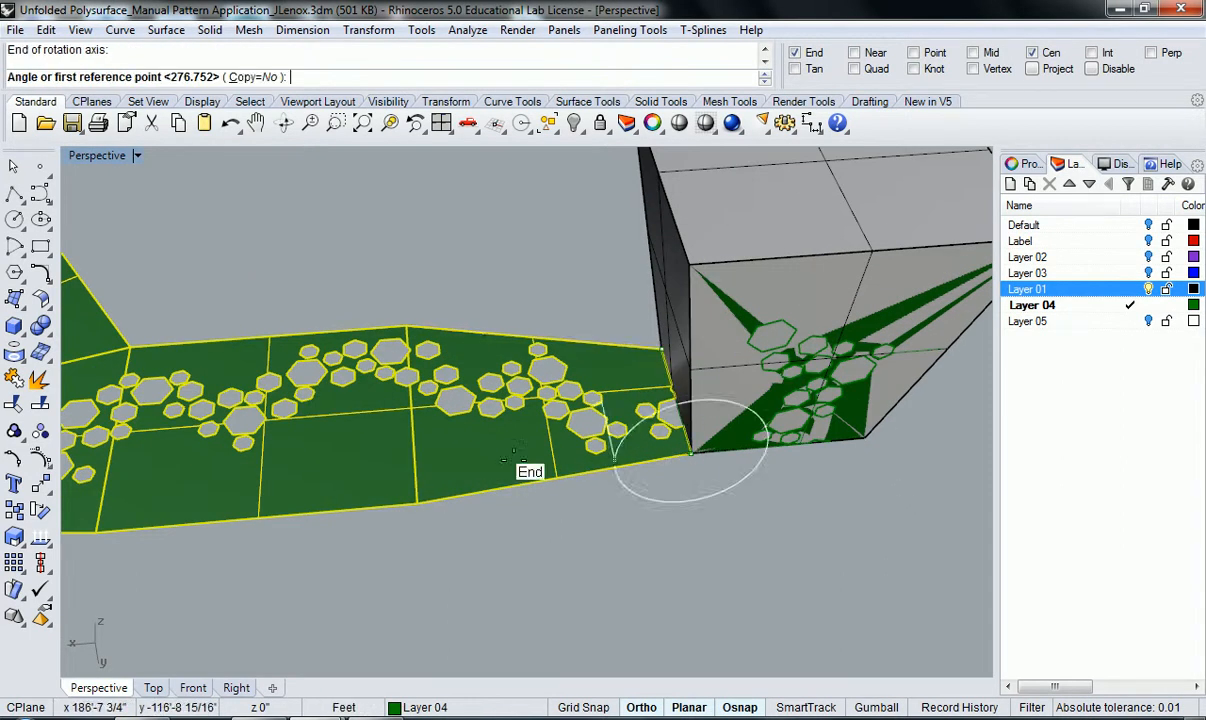
left_click(416, 478)
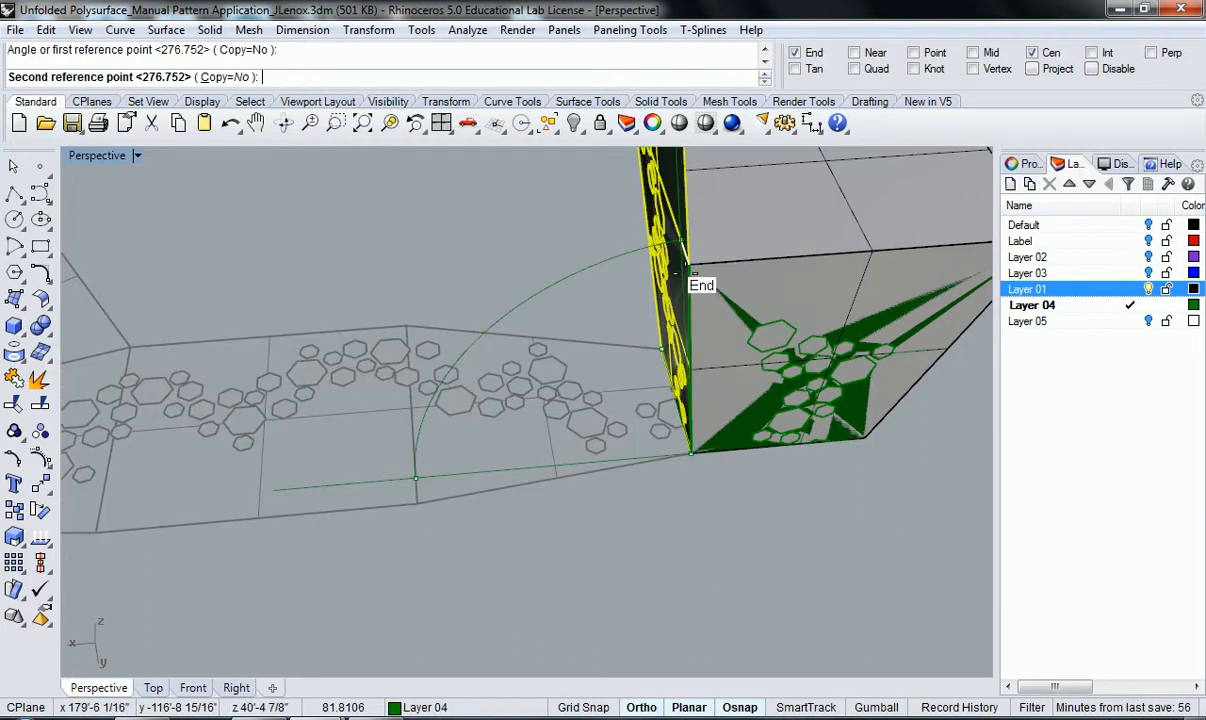
left_click(689, 264)
Leave out the panel already on the box side and fold the other strip panels over the box top about its upper edge
right_click_drag(689, 268, 472, 434)
left_click(629, 256, "ctrl")
right_click(485, 432)
left_click(530, 422)
left_click(356, 361)
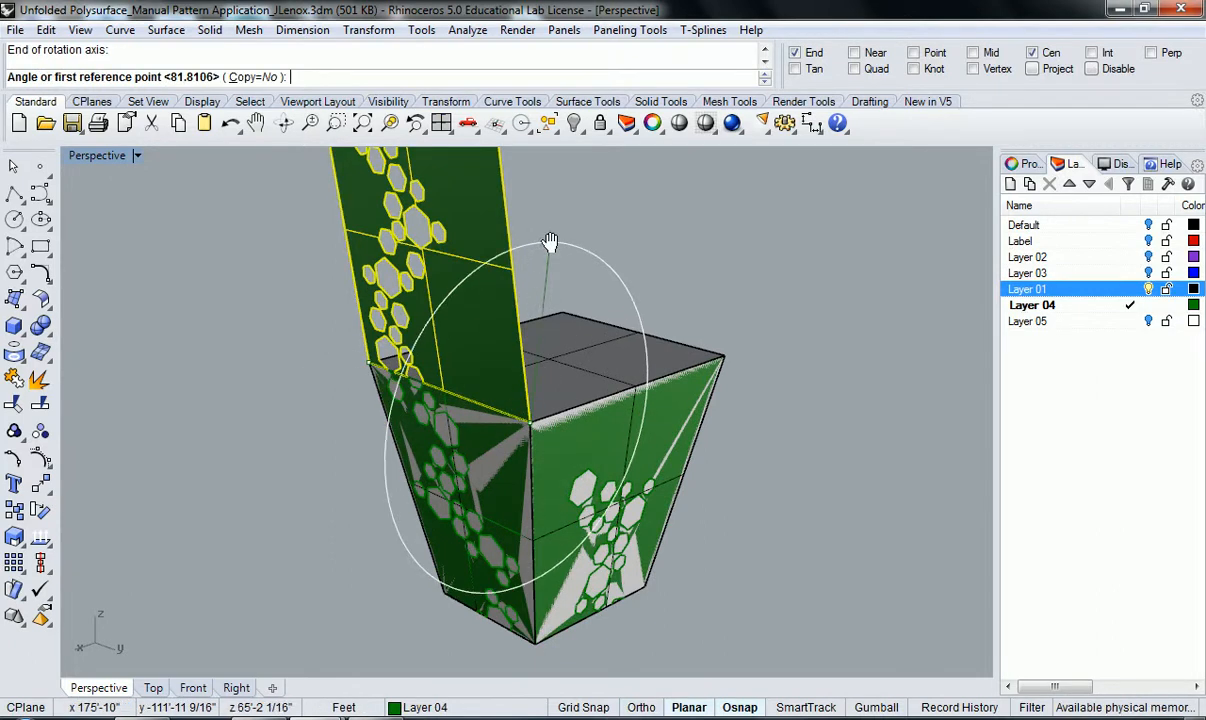
right_click_drag(552, 248, 490, 265)
left_click(468, 236)
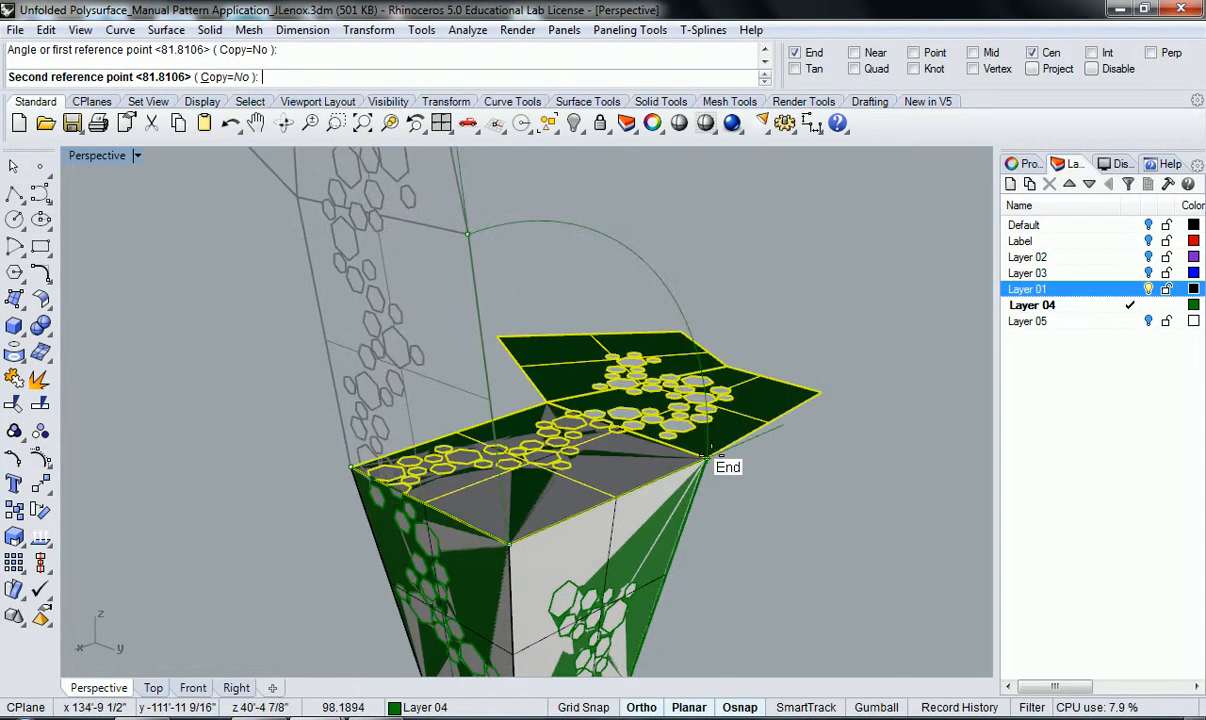
left_click(708, 462)
Fold the last two connected panels down from the box top onto the opposite side with Rotate3D
right_click_drag(710, 464, 635, 534)
right_click_drag(577, 500, 540, 467)
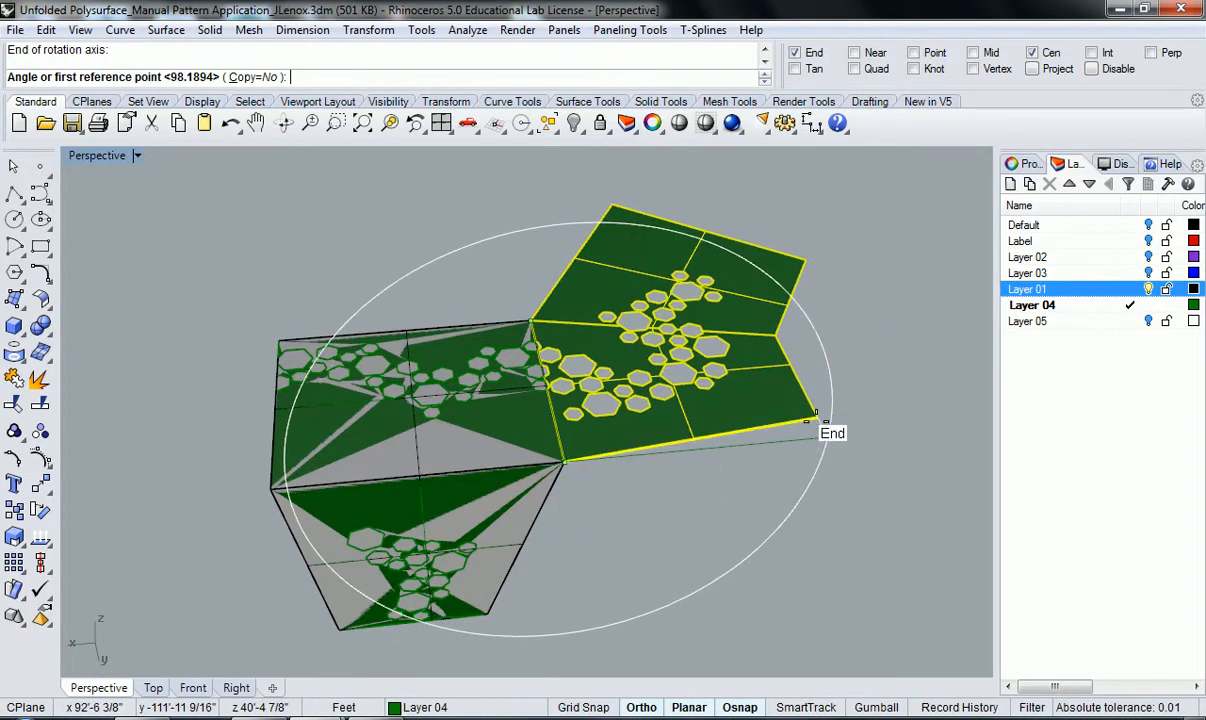
right_click_drag(815, 410, 587, 476)
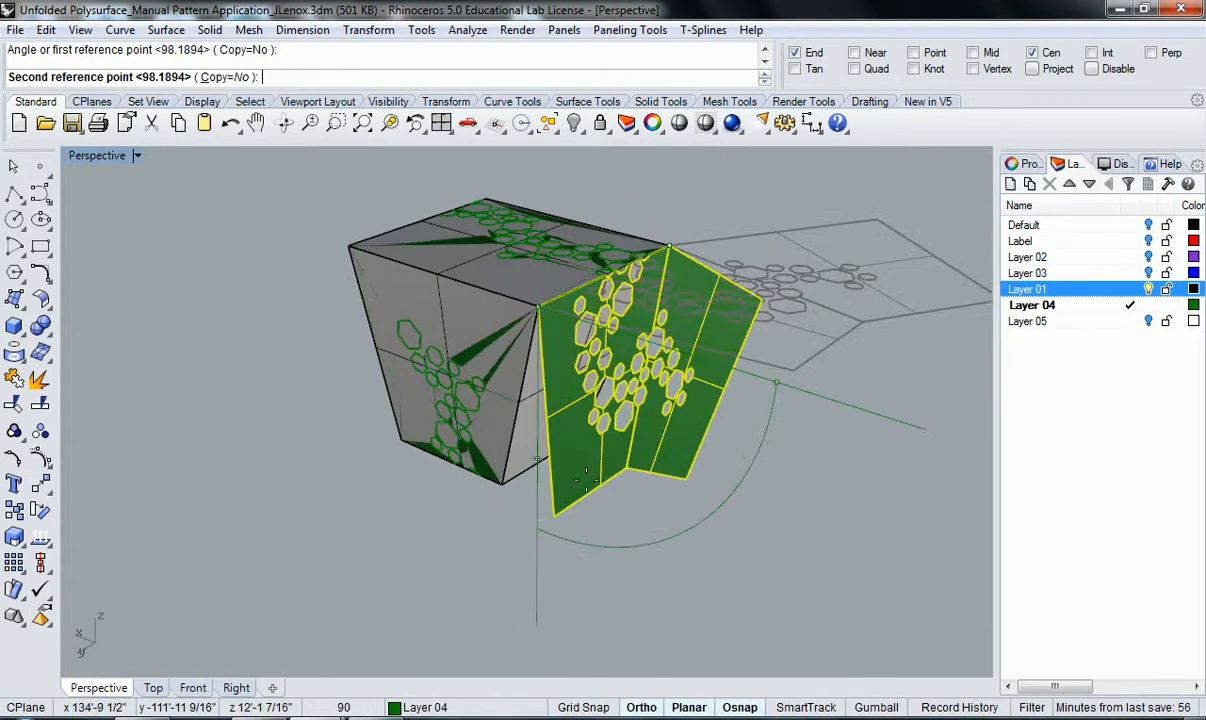
left_click(506, 482)
Leave out the panel now in place and fold the final trapezoidal panel onto the remaining open side with Rotate3D
right_click_drag(506, 482, 386, 383)
left_click(642, 404, "ctrl")
key("Return")
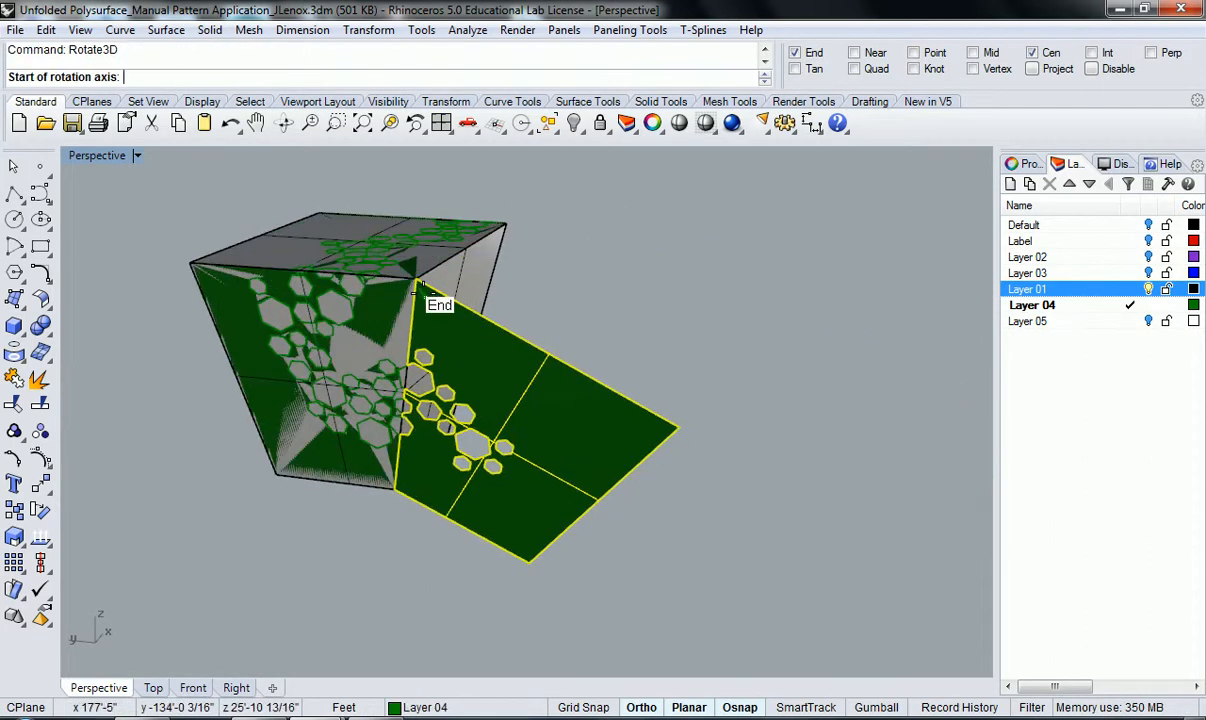
left_click(415, 281)
right_click_drag(415, 281, 353, 568)
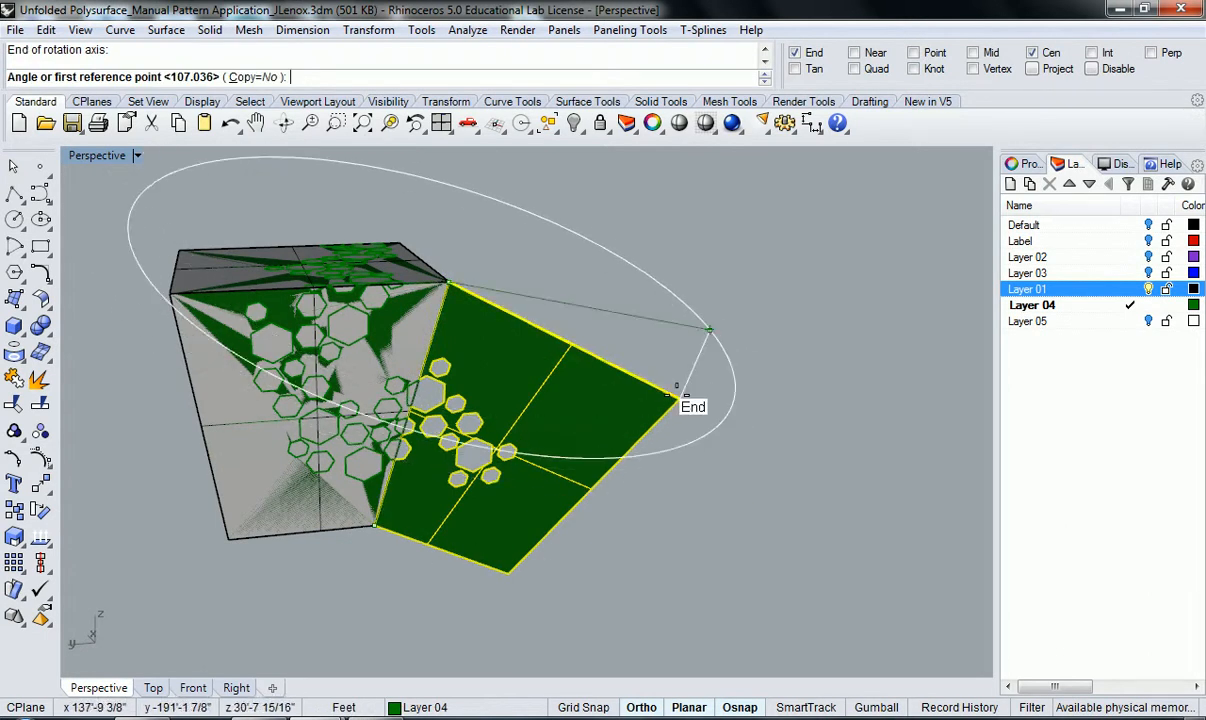
right_click_drag(672, 398, 968, 395)
left_click(708, 245)
Hide Layer 01 so only the folded perforated panels remain of the box
right_click_drag(640, 418, 720, 500)
left_click(1147, 289)
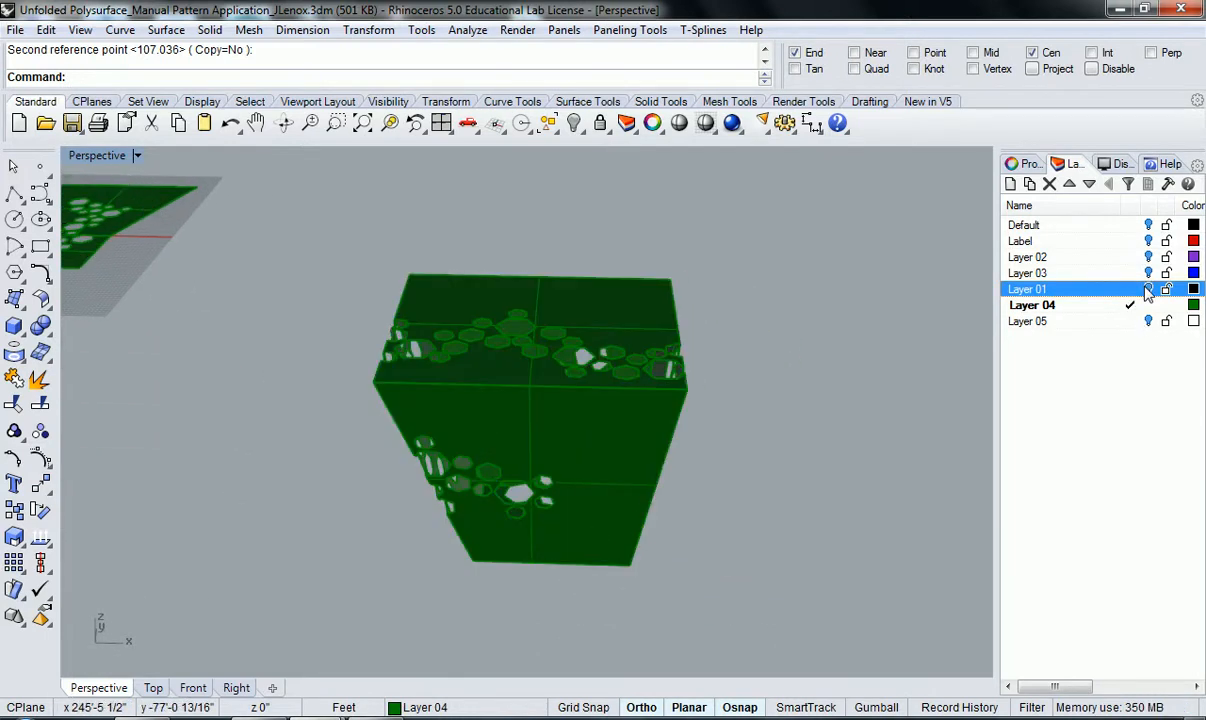
right_click_drag(577, 464, 407, 397)
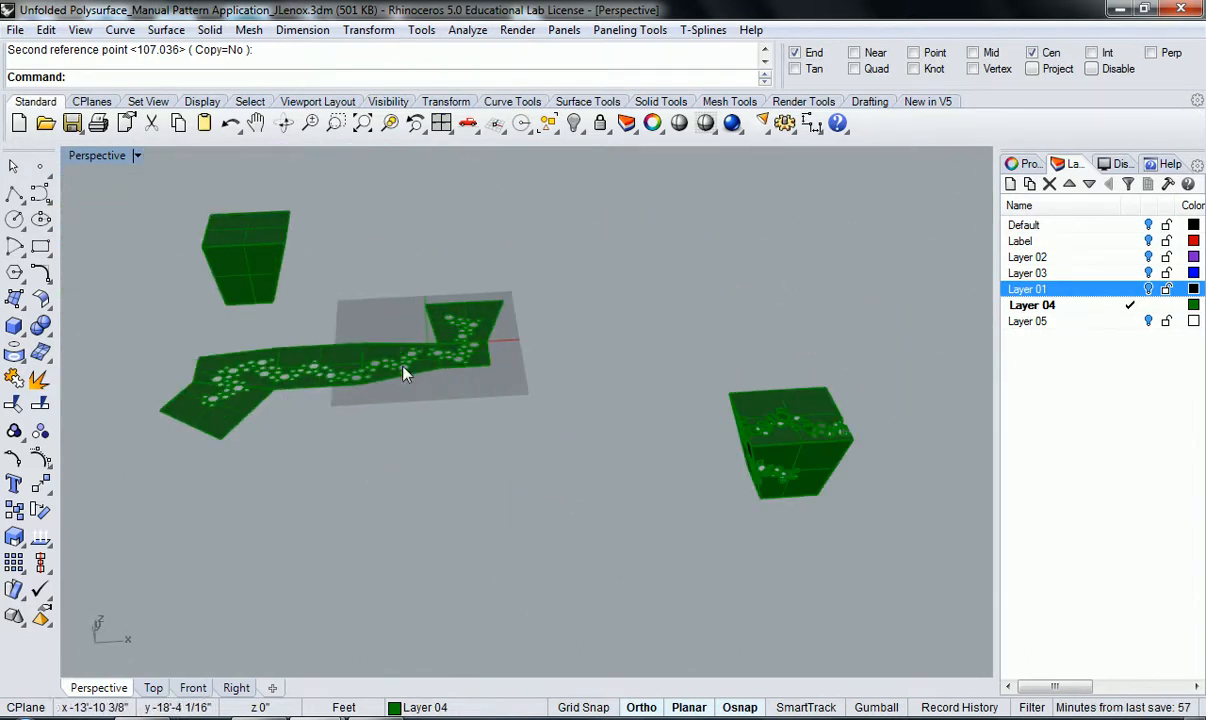
Copy the original perforated unrolled polysurface to the empty area in front of it
type("opy")
key("Return")
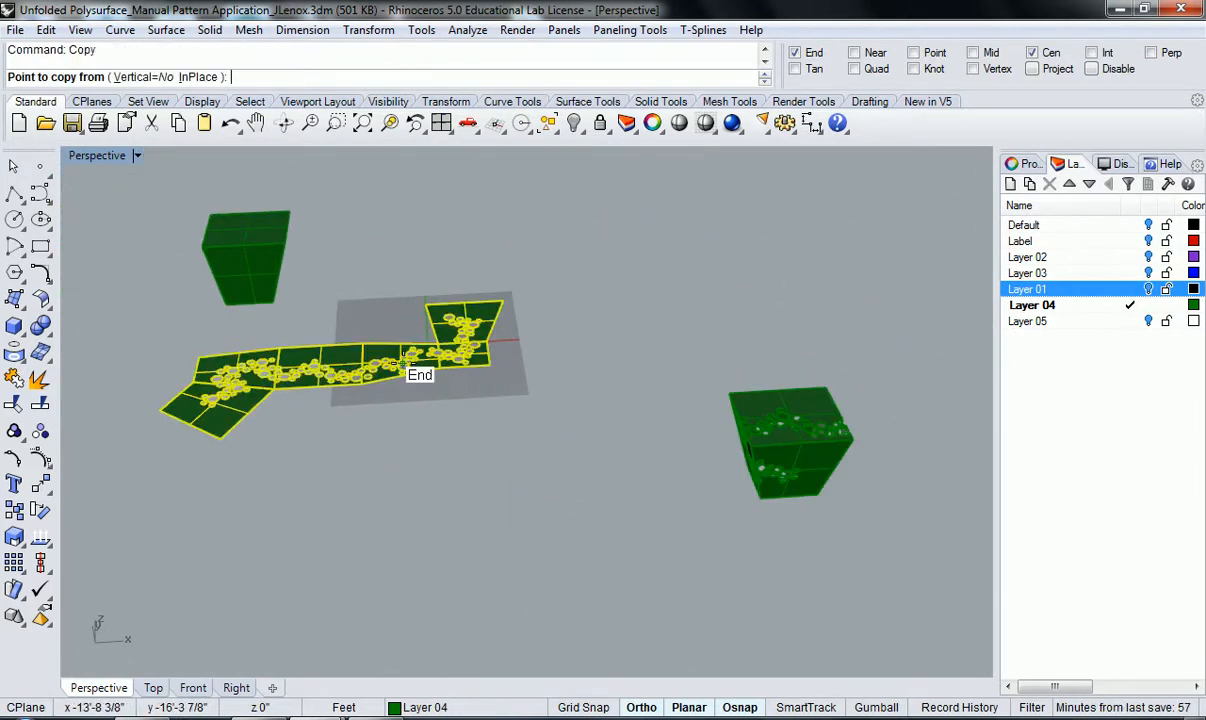
left_click(576, 373)
right_click(603, 593)
Mirror the copied unrolled polysurface across a lengthwise line beside its long strip and delete the unmirrored copy
right_click_drag(493, 580, 557, 524, "shift")
left_click(533, 521)
type("Mirror")
key("Return")
left_click(584, 554)
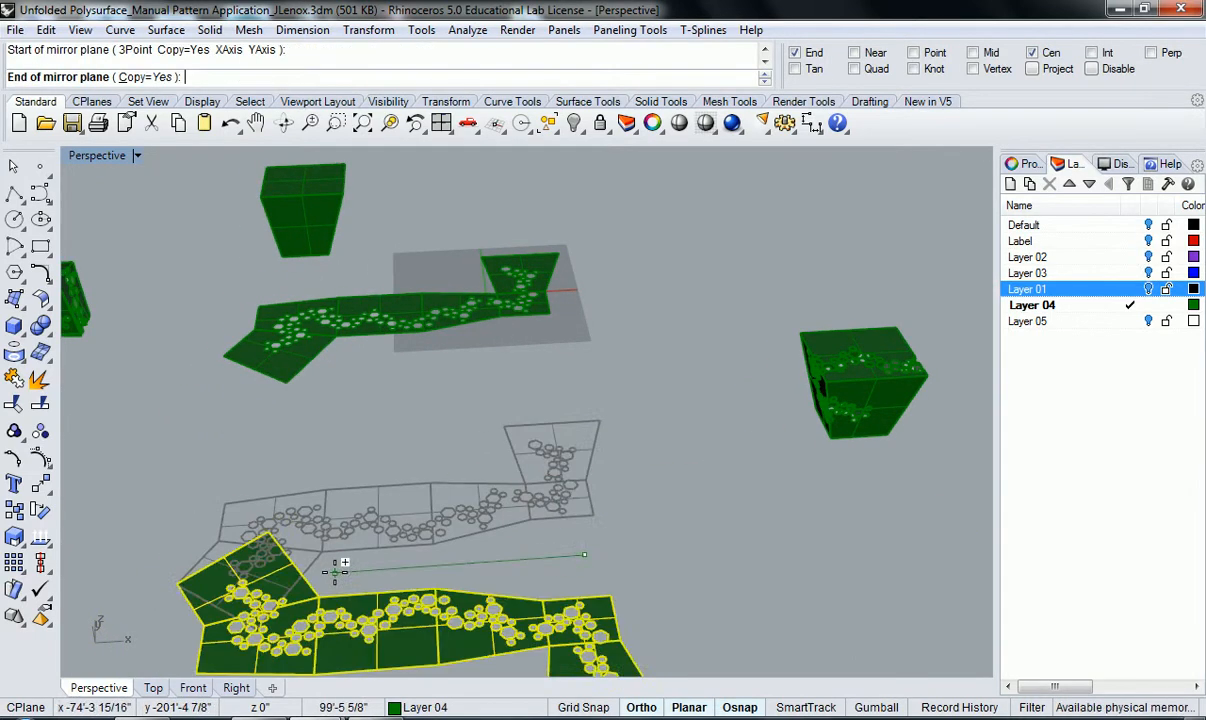
left_click(160, 553)
right_click_drag(197, 546, 245, 462, "shift")
key("Delete")
Move the mirrored unrolled polysurface closer to the original unrolled pattern and clear the selection
left_click(525, 575)
type("m")
key("Return")
right_click_drag(537, 547, 568, 522)
left_click(586, 494)
left_click(592, 356)
right_click_drag(607, 382, 597, 451, "shift")
key("Escape")
right_click_drag(672, 446, 600, 480)
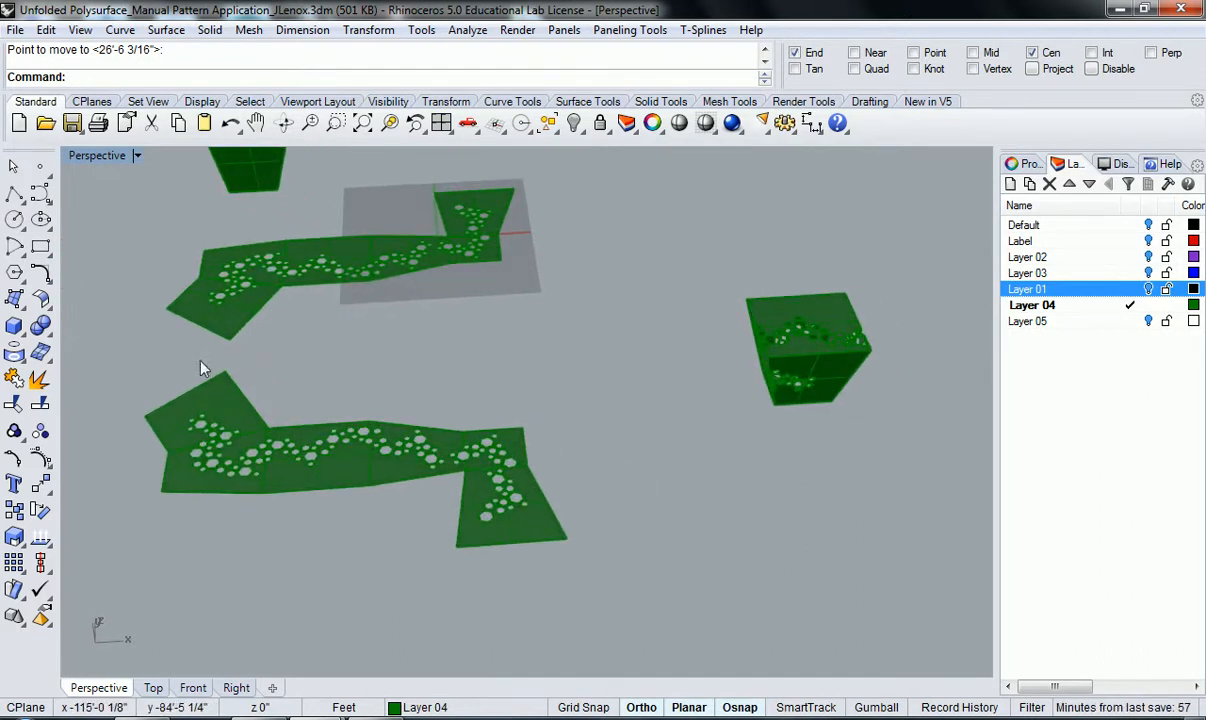